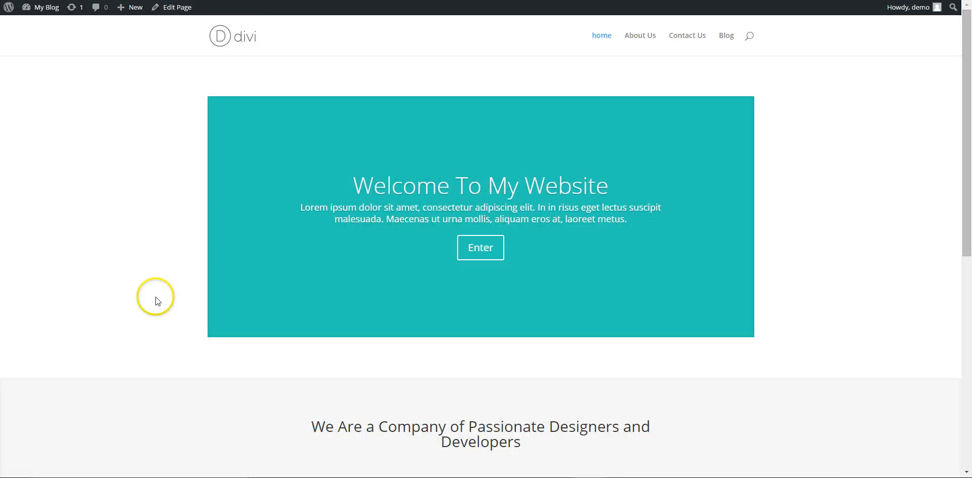
- Examine the default home page and the finished Personal Trainer Sydney example page down to its contact call to action
scroll(158, 301, down, 8)
scroll(163, 297, up, 8)
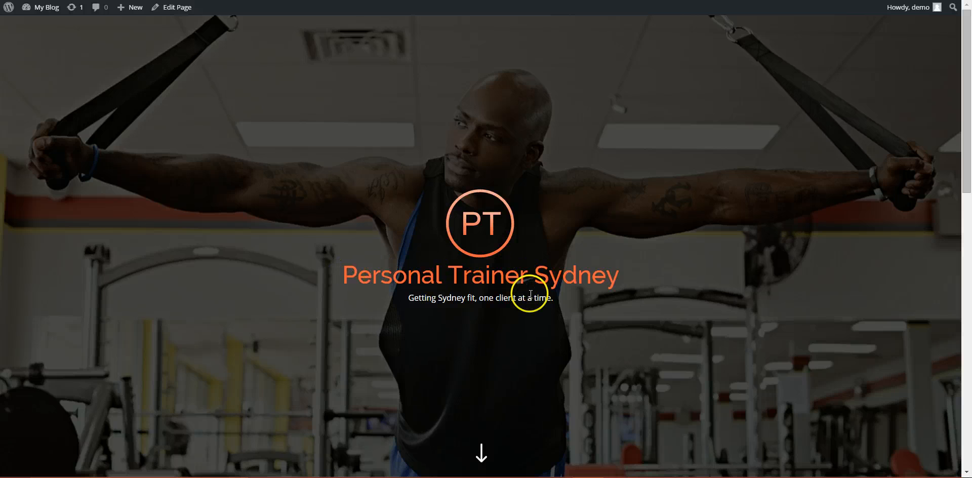
click(482, 458)
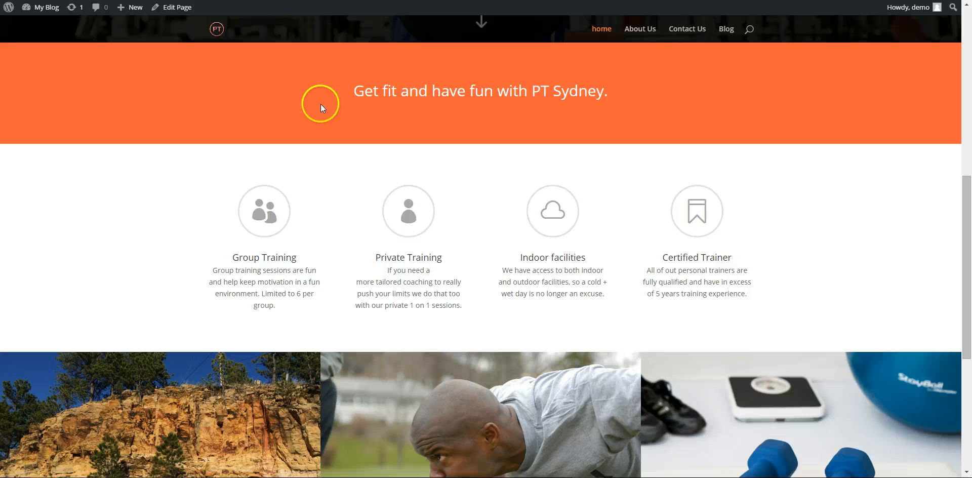
drag(320, 105, 636, 88)
click(637, 88)
click(642, 82)
drag(211, 202, 730, 299)
click(796, 288)
scroll(716, 325, down, 3)
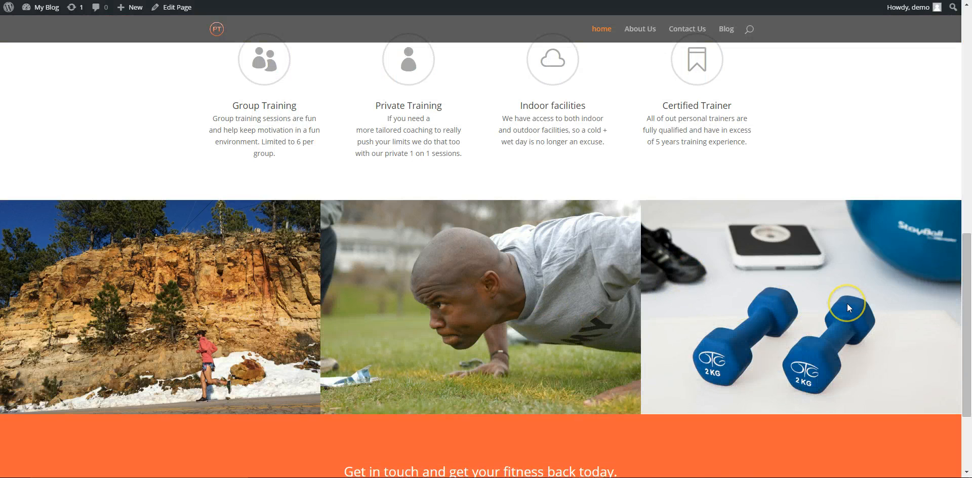
scroll(849, 307, down, 3)
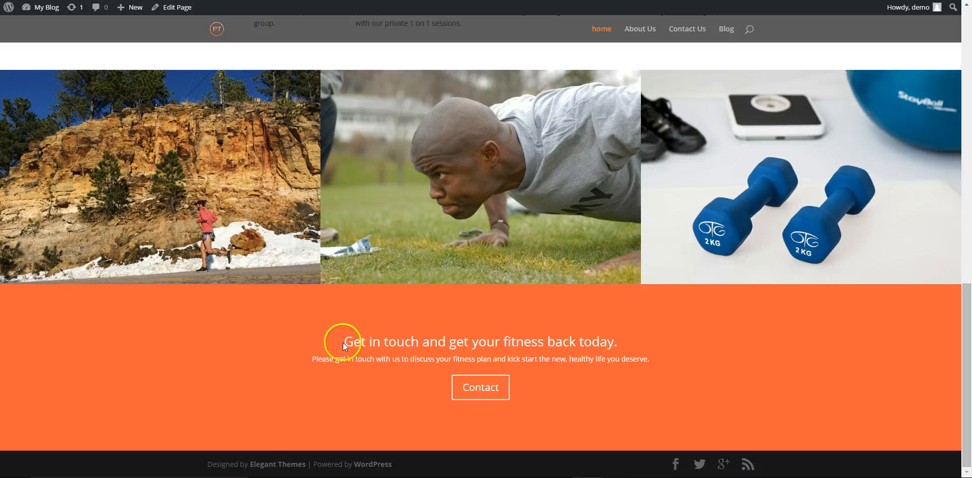
click(490, 392)
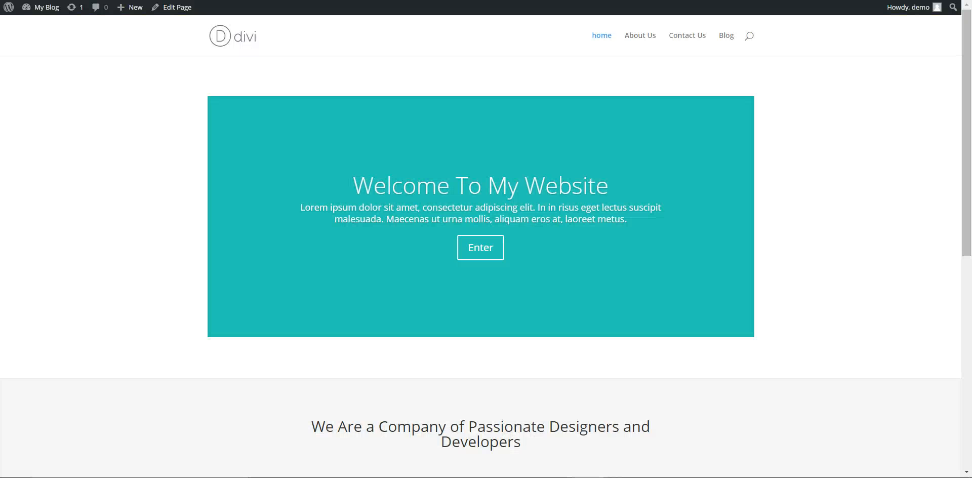
- Open the default home page for editing and review its existing Divi Builder layout
click(233, 80)
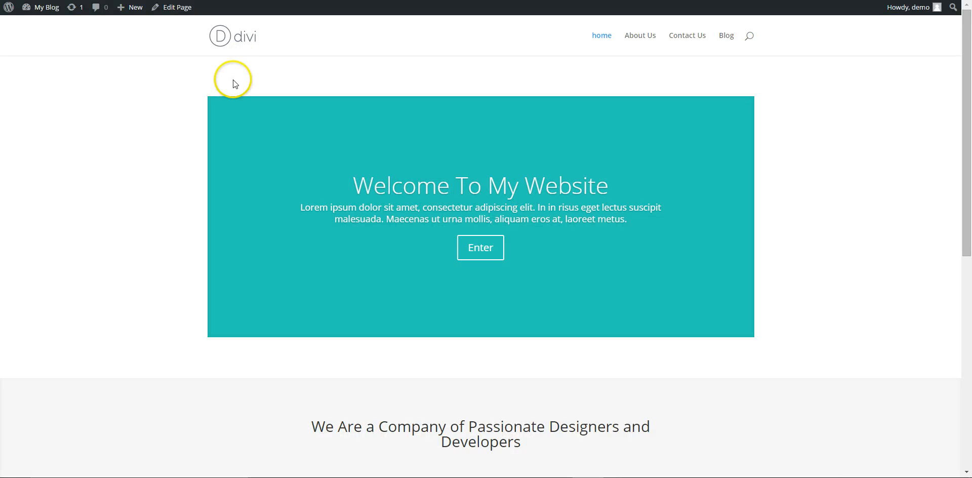
click(173, 17)
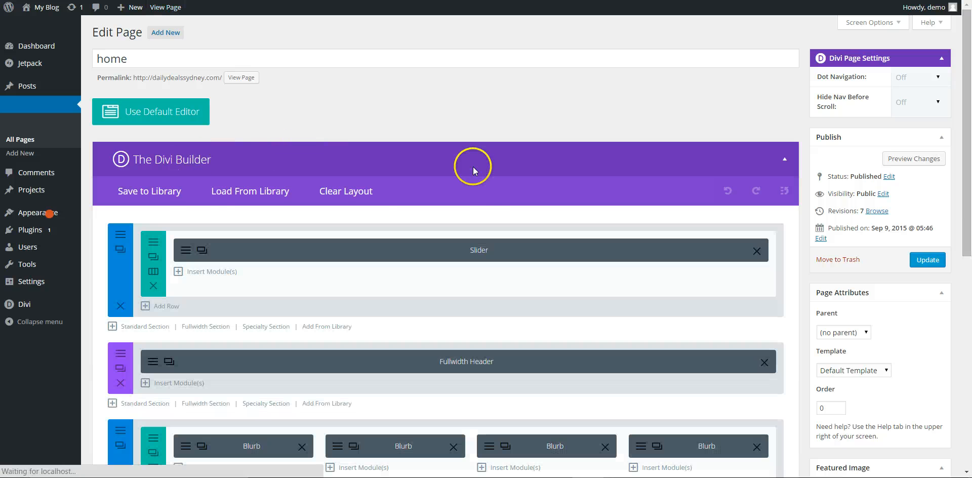
scroll(508, 173, down, 3)
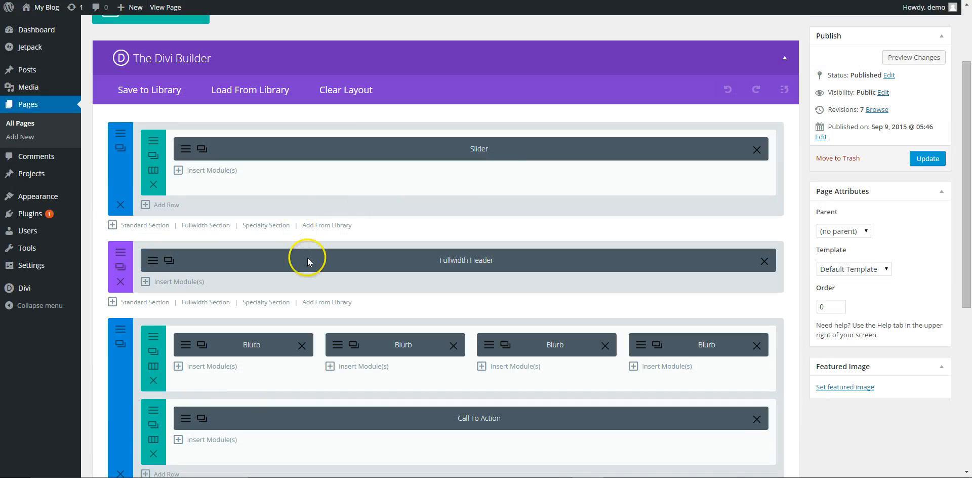
scroll(366, 292, down, 1)
scroll(430, 293, up, 2)
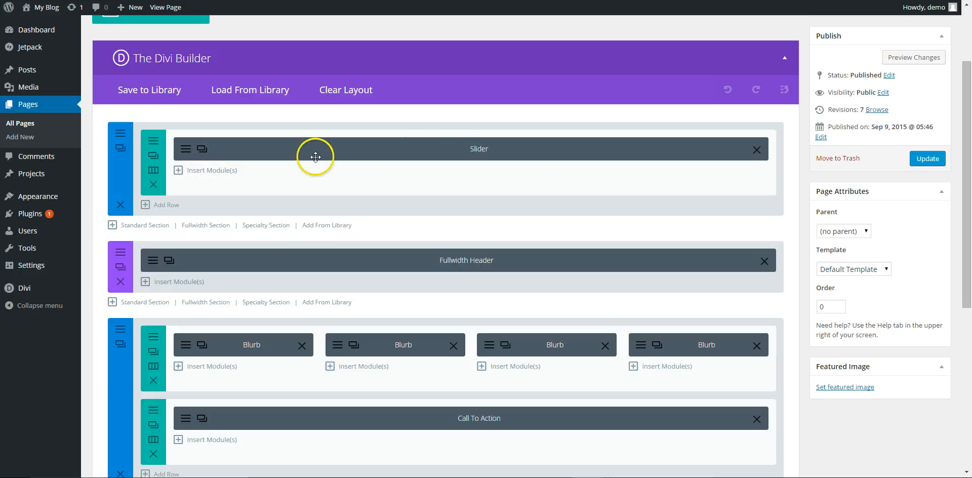
- Replace the section containing the Slider with a new empty fullwidth section placed first in the page layout
click(120, 205)
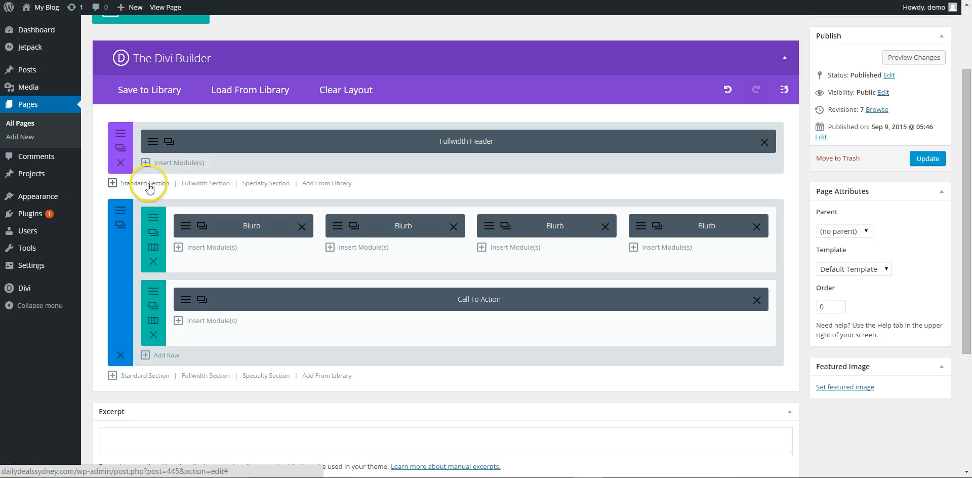
click(196, 184)
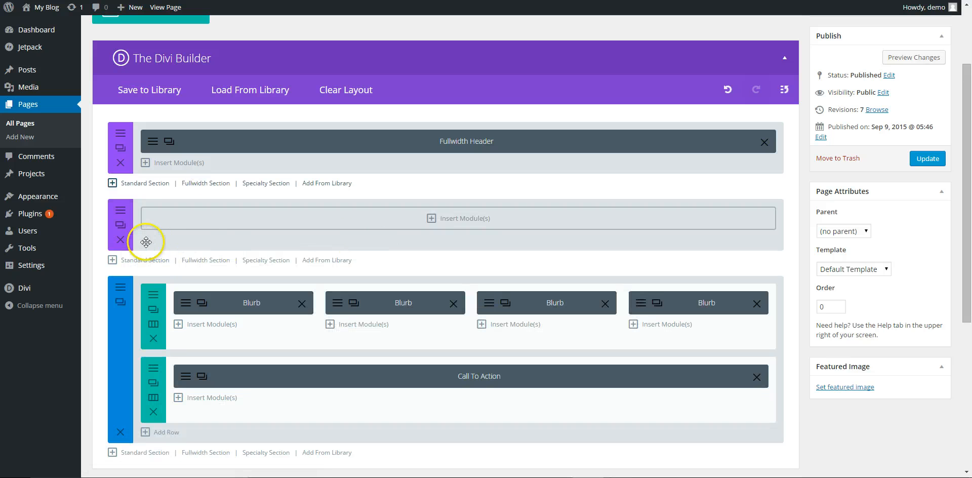
drag(133, 233, 124, 141)
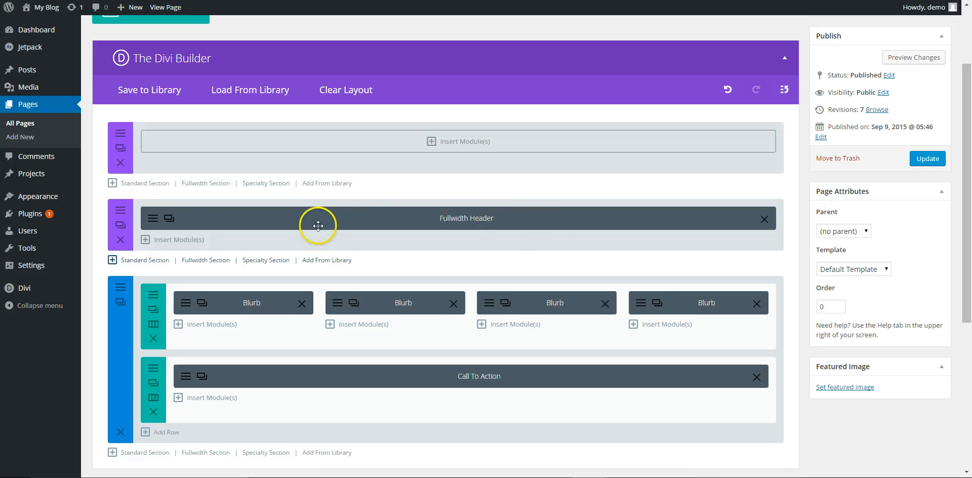
- Insert a Fullwidth Header module into the empty first section and look over its general settings
click(473, 143)
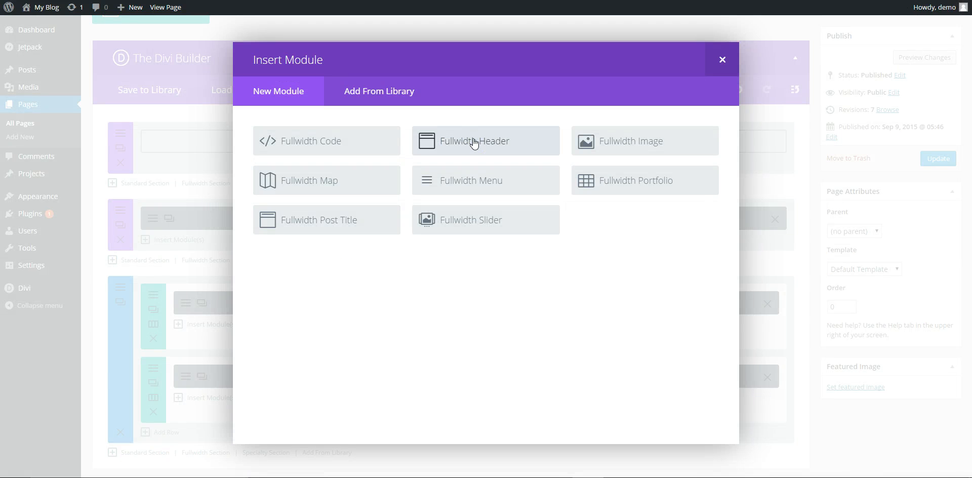
click(473, 142)
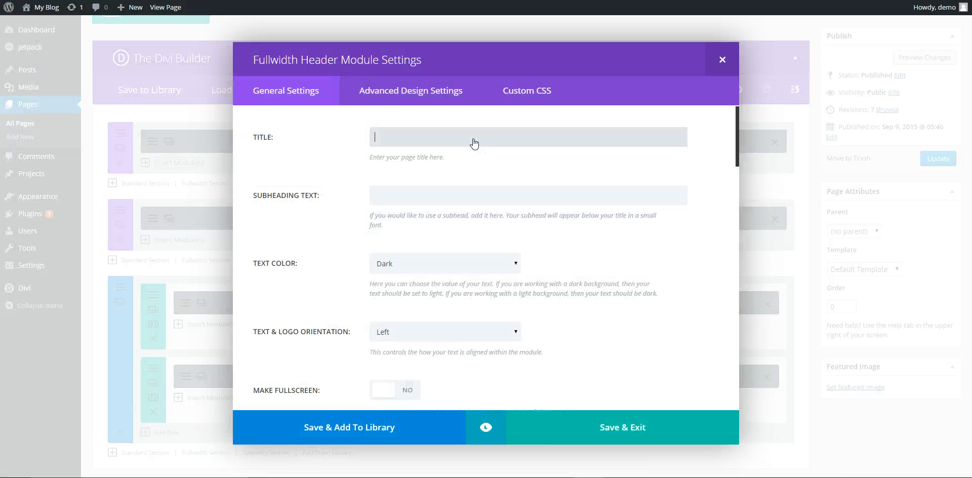
click(486, 148)
scroll(568, 282, down, 2)
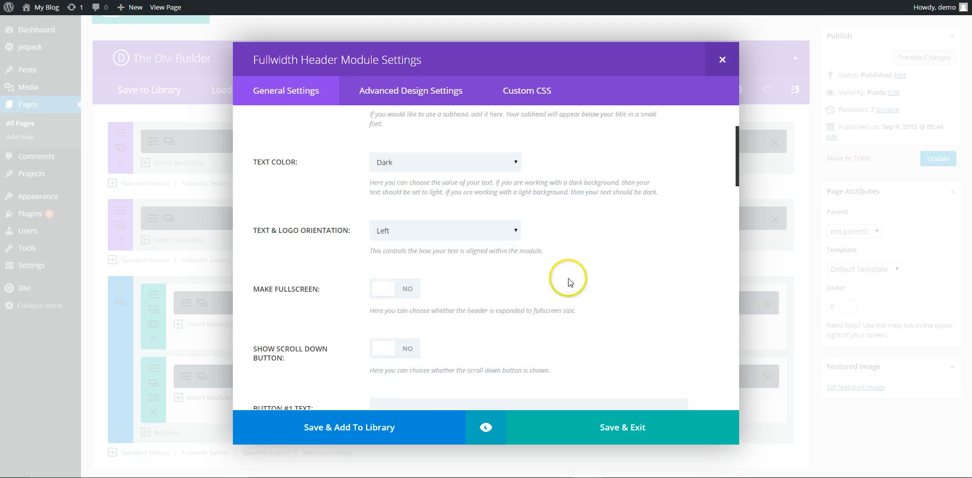
scroll(572, 278, up, 3)
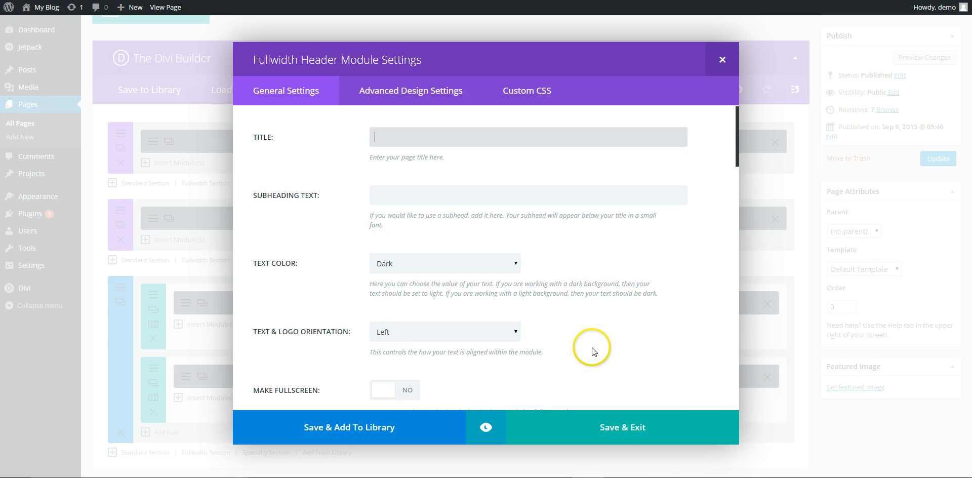
- Copy "PT Personal Trainer Sydney" from the unsaved notes document into the Fullwidth Header's title
click(678, 477)
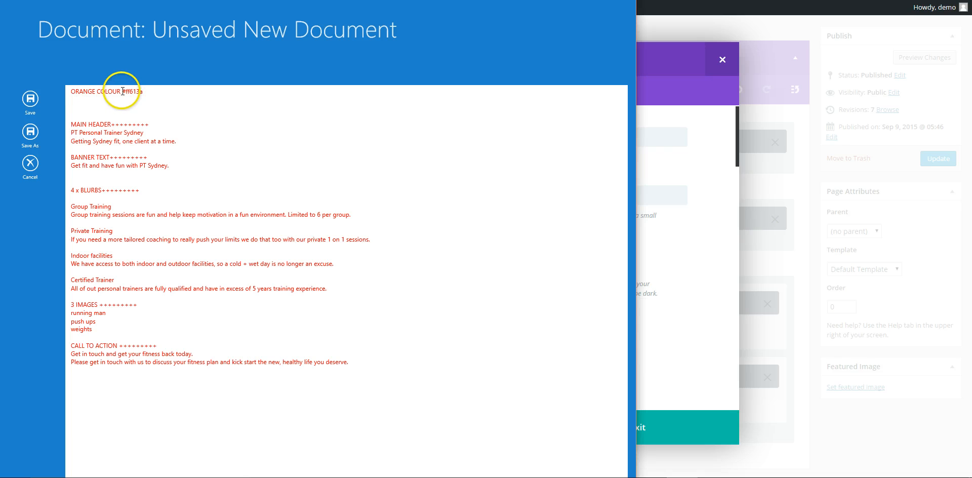
mouse_move(122, 91)
mouse_down()
mouse_move(148, 98)
mouse_move(120, 91)
mouse_up()
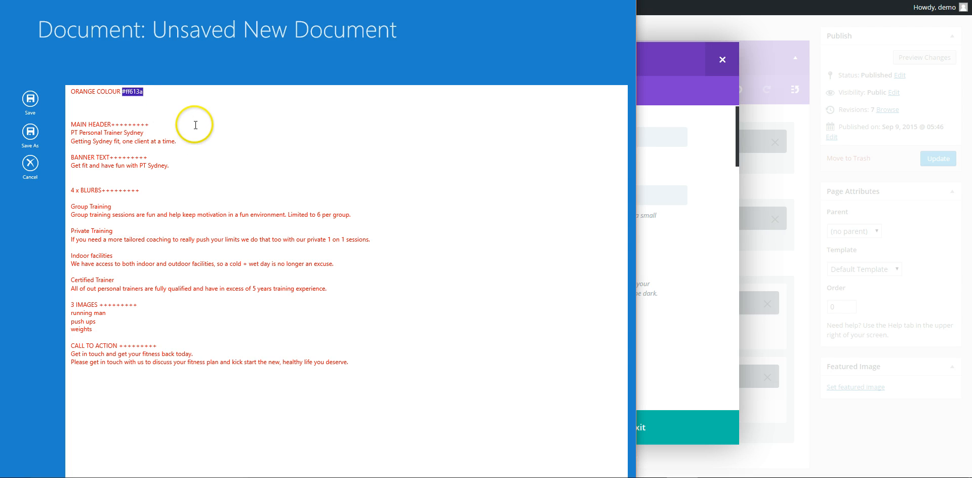
drag(159, 134, 60, 134)
key(ctrl+c)
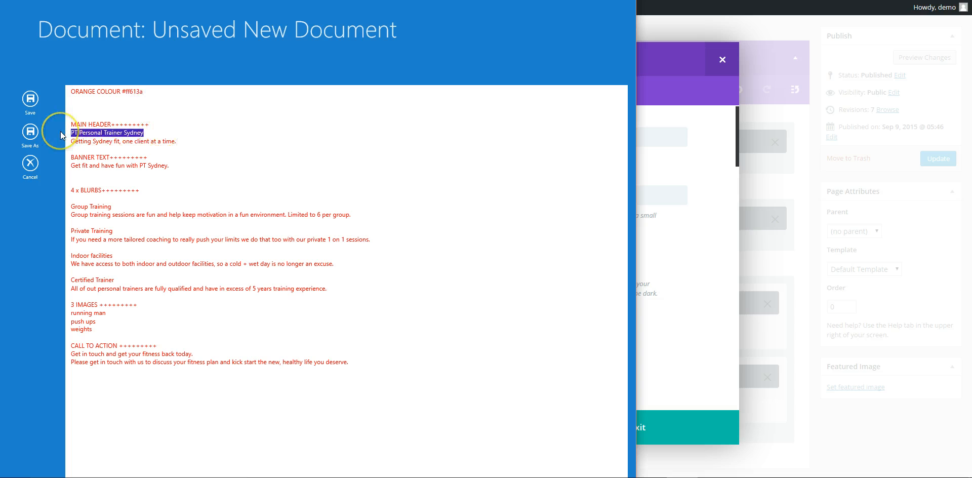
click(682, 168)
click(401, 143)
key(ctrl+v)
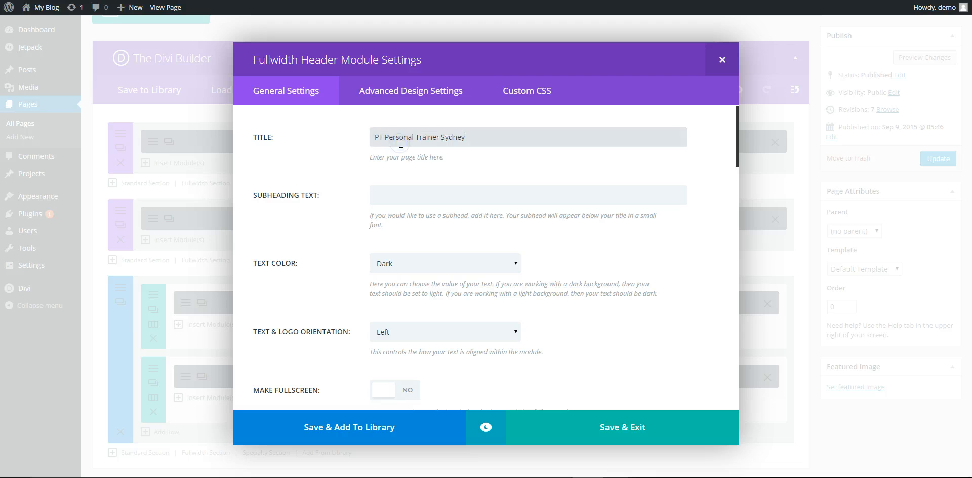
- Copy "Getting Sydney fit, one client at a time." from the notes document into the header's subheading text
click(674, 476)
drag(177, 141, 75, 145)
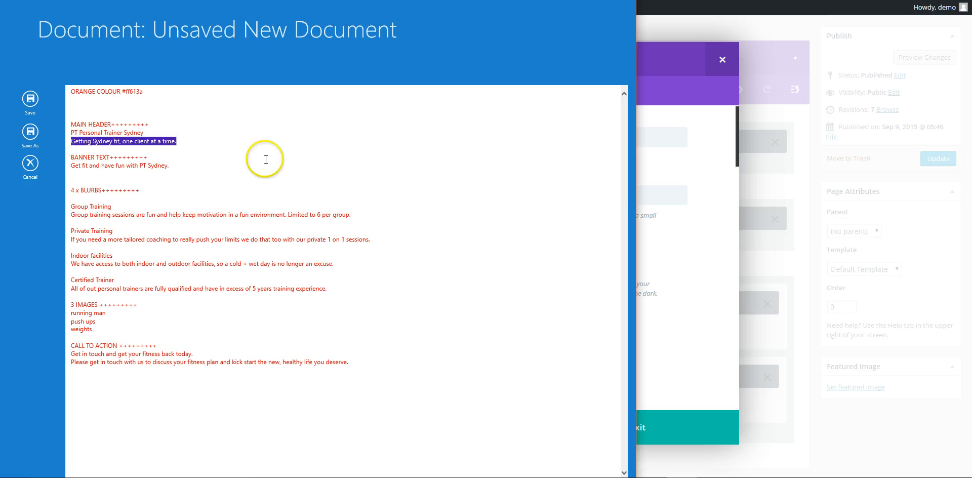
click(696, 173)
click(410, 203)
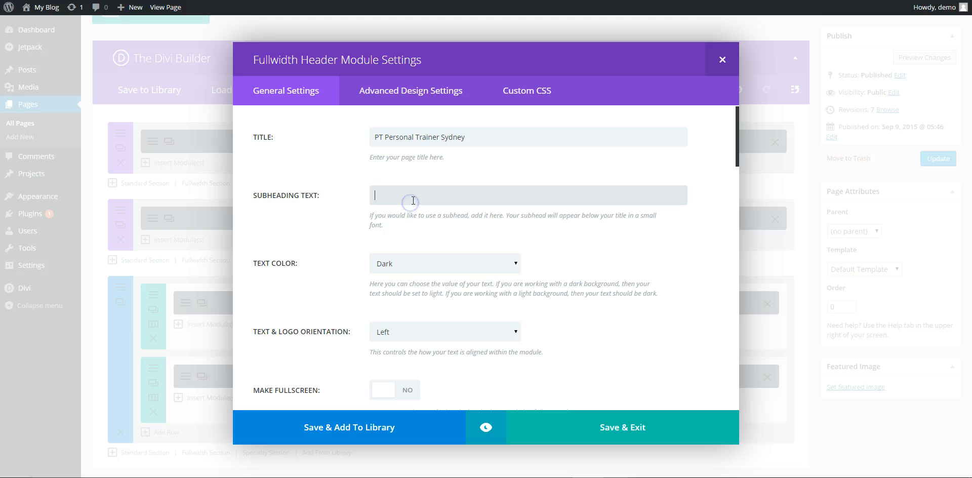
text(Getting Sydney fit, one client at a time.)
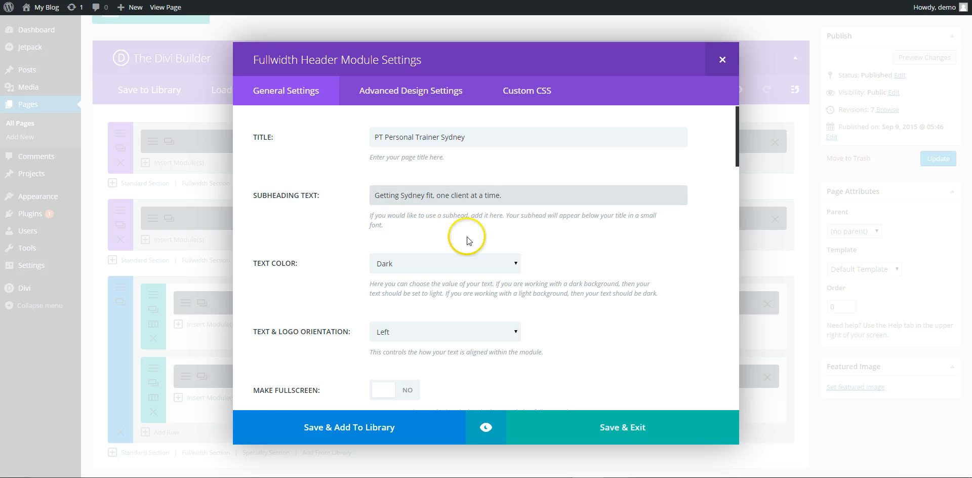
- Set the header's text and logo orientation to Center and make the header fullscreen
scroll(550, 246, down, 1)
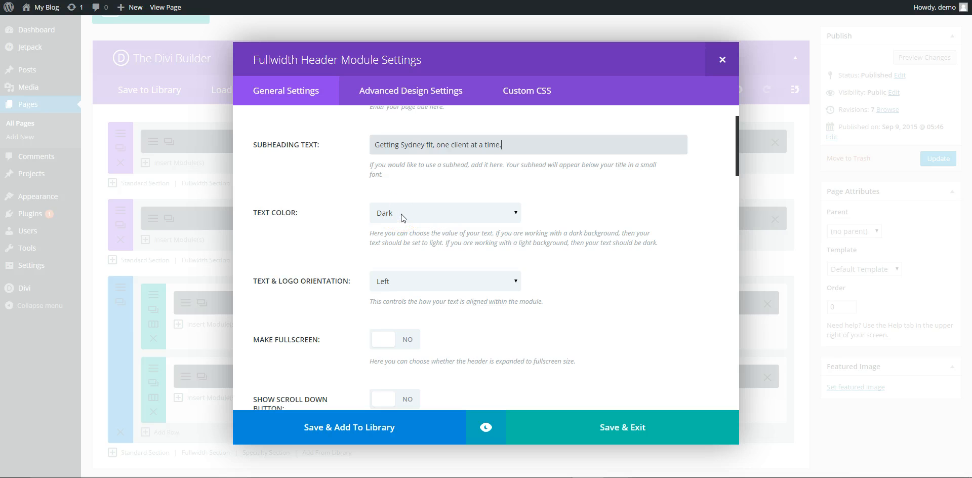
scroll(402, 214, down, 2)
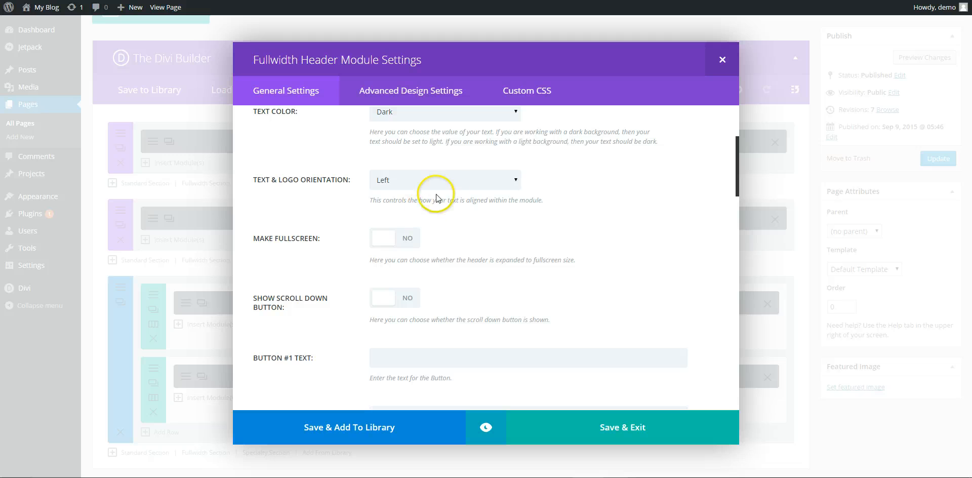
click(515, 181)
click(489, 205)
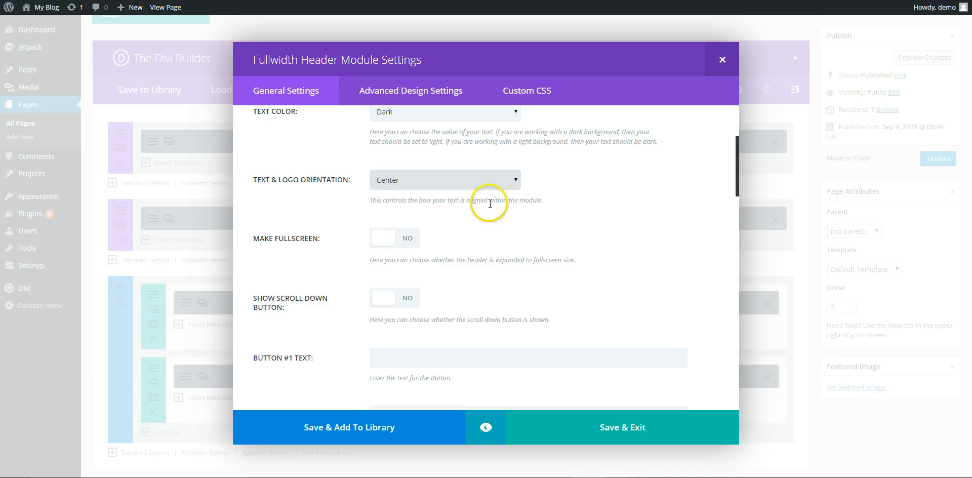
click(387, 238)
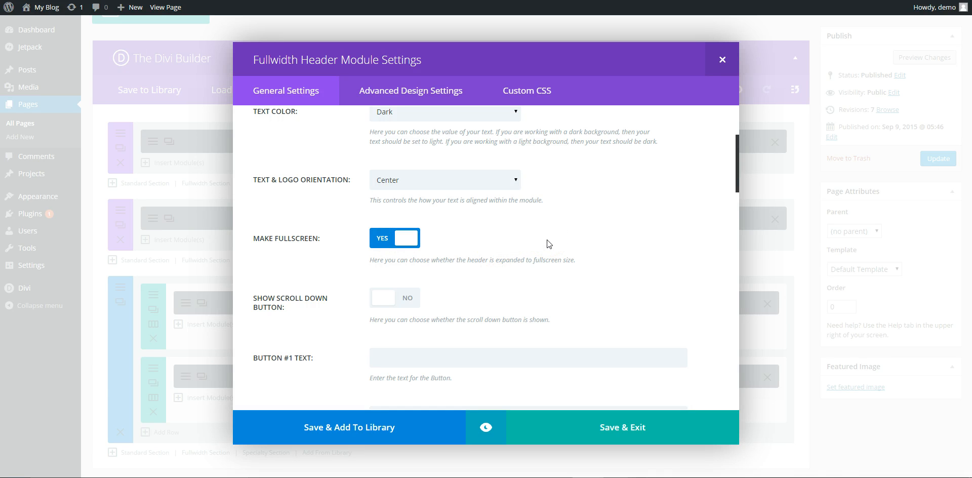
- Enable the header's scroll down button with the plain downward arrow icon
scroll(546, 244, down, 2)
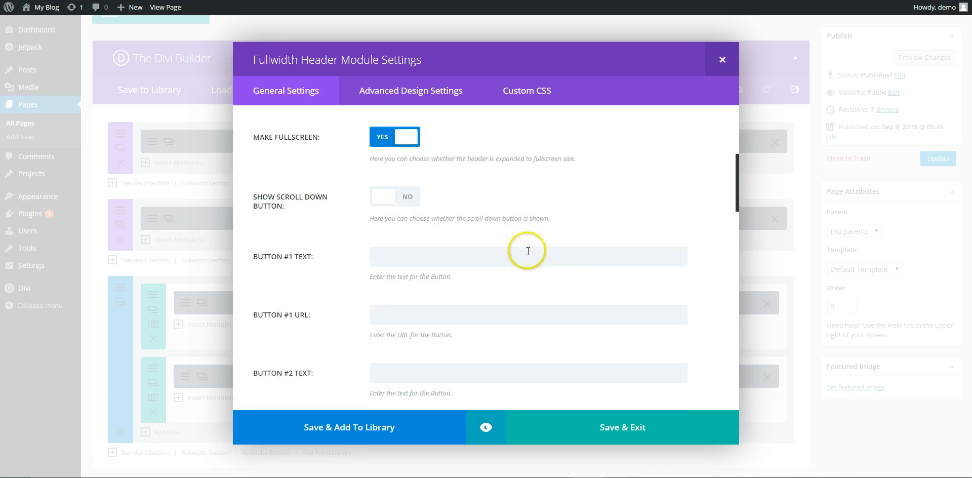
click(386, 199)
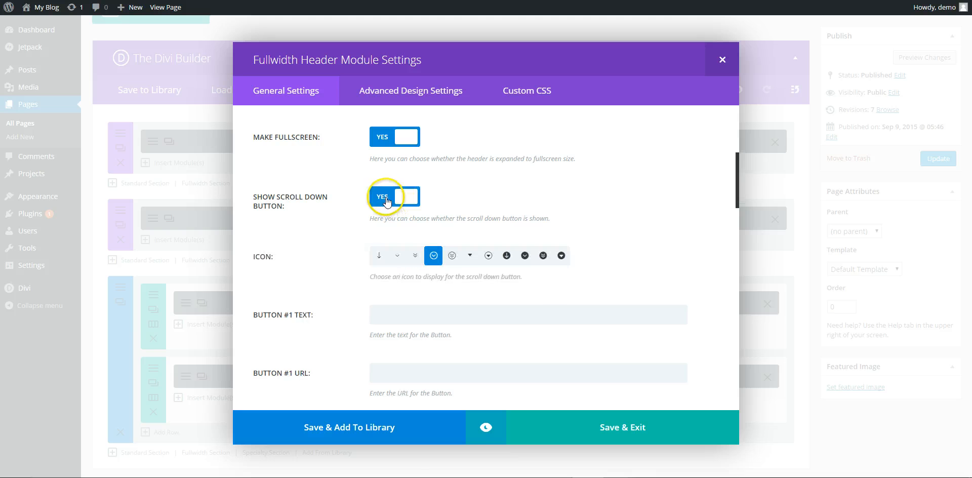
click(379, 256)
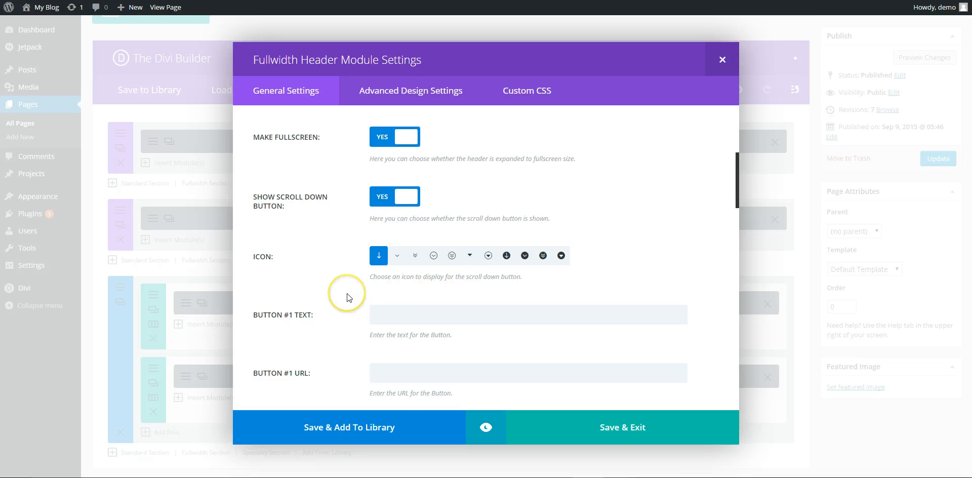
- Upload the fitness-465205_1280 image file from the computer for the Fullwidth Header's background image
scroll(347, 296, down, 2)
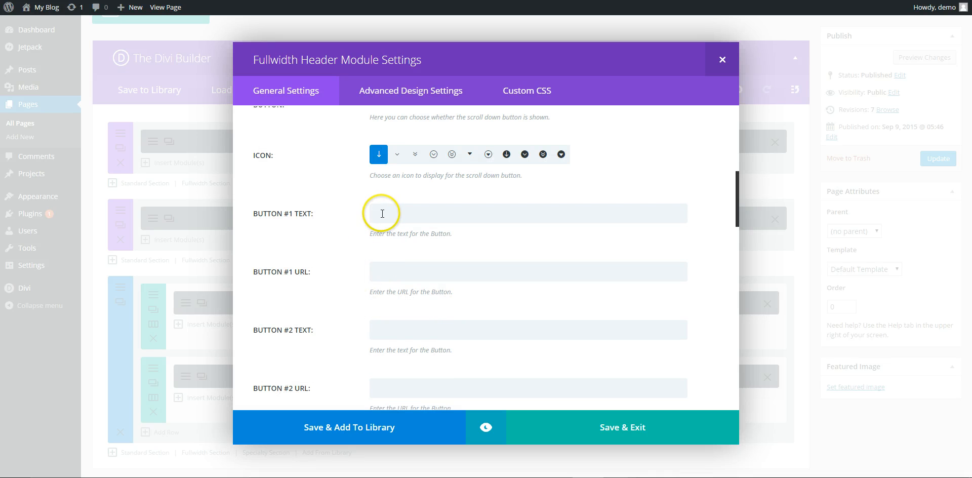
scroll(373, 339, down, 1)
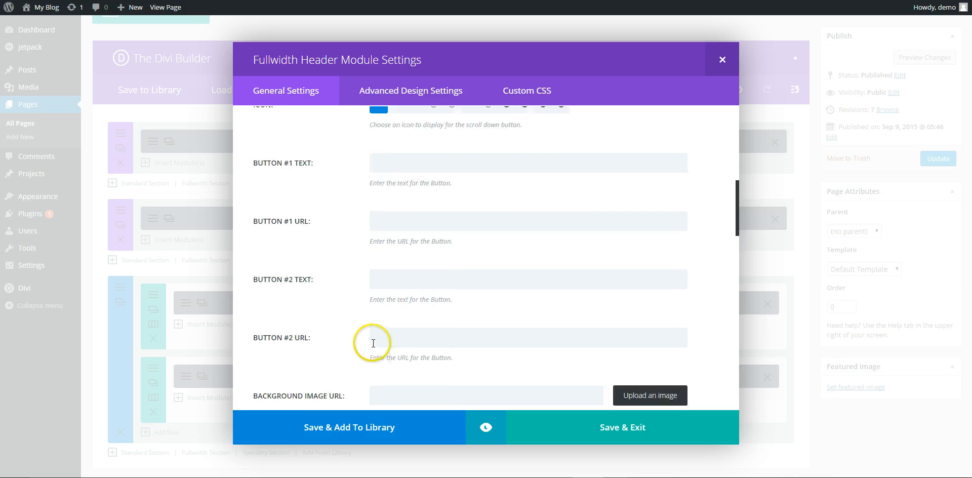
scroll(354, 339, down, 2)
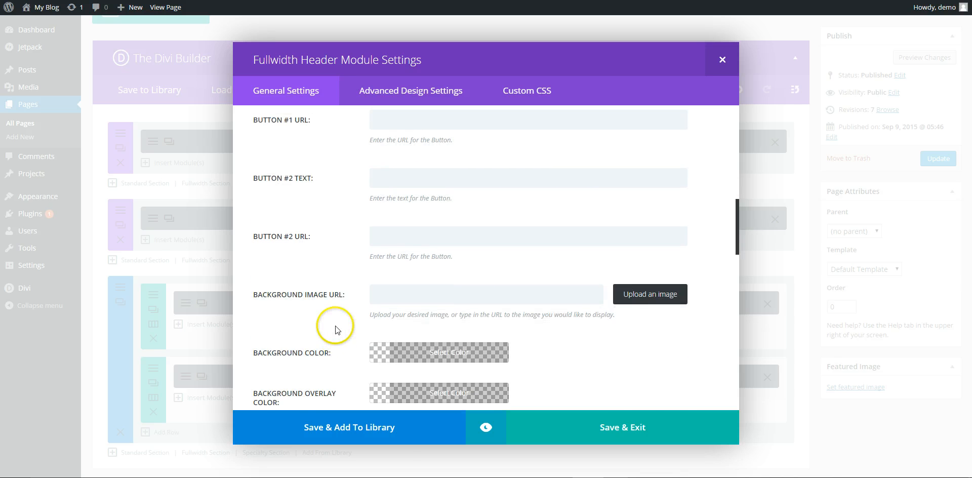
scroll(337, 324, down, 3)
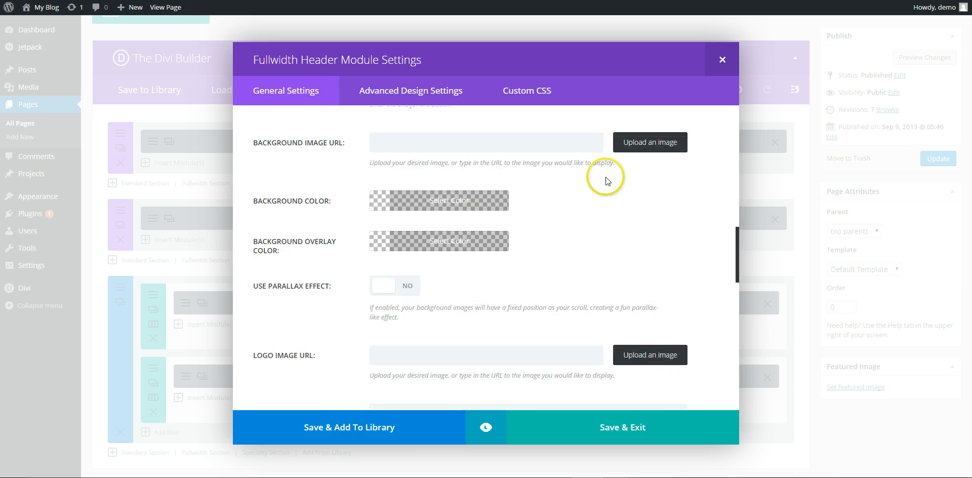
click(666, 146)
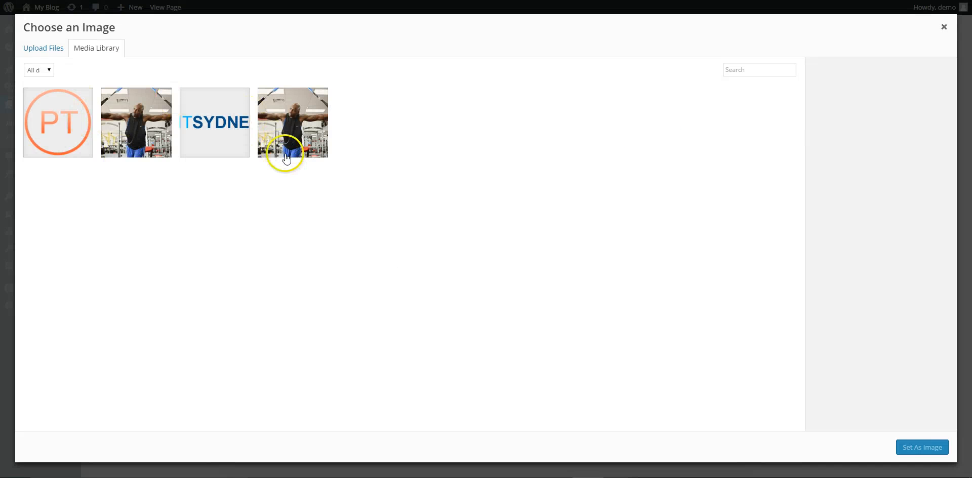
click(41, 56)
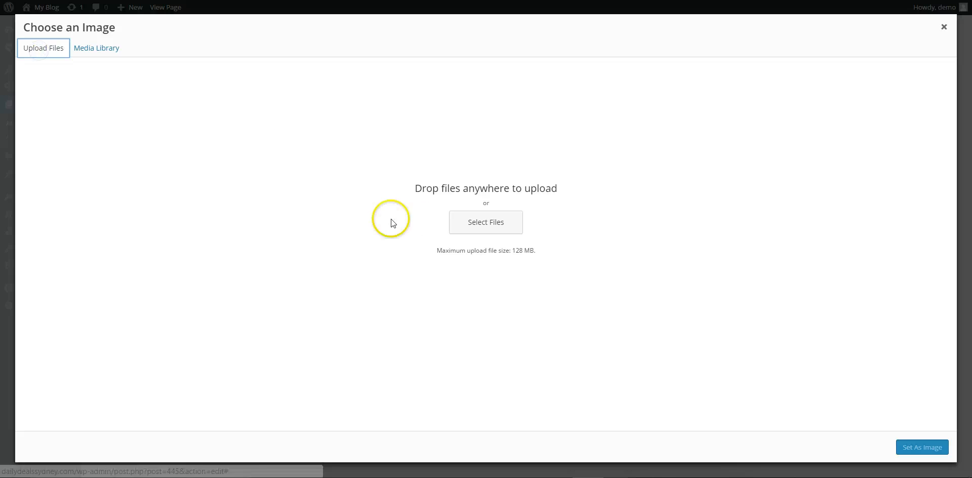
click(485, 223)
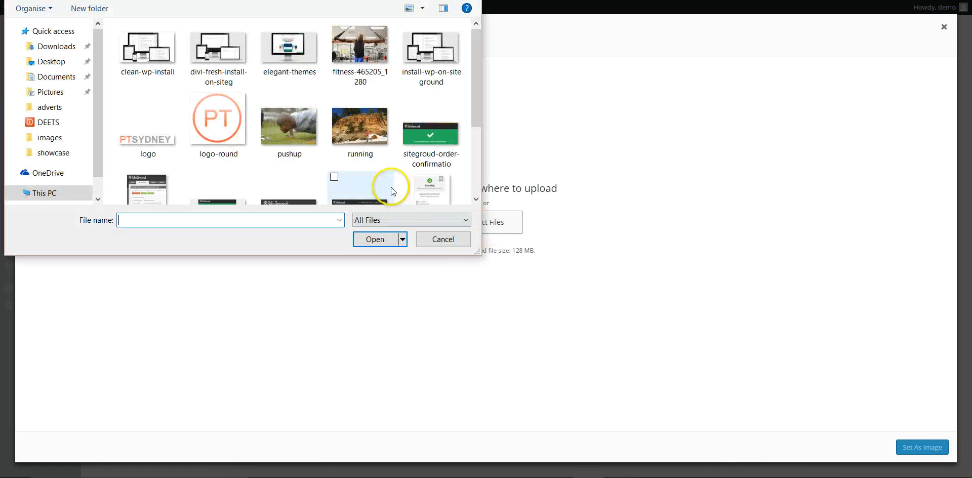
click(365, 60)
click(377, 240)
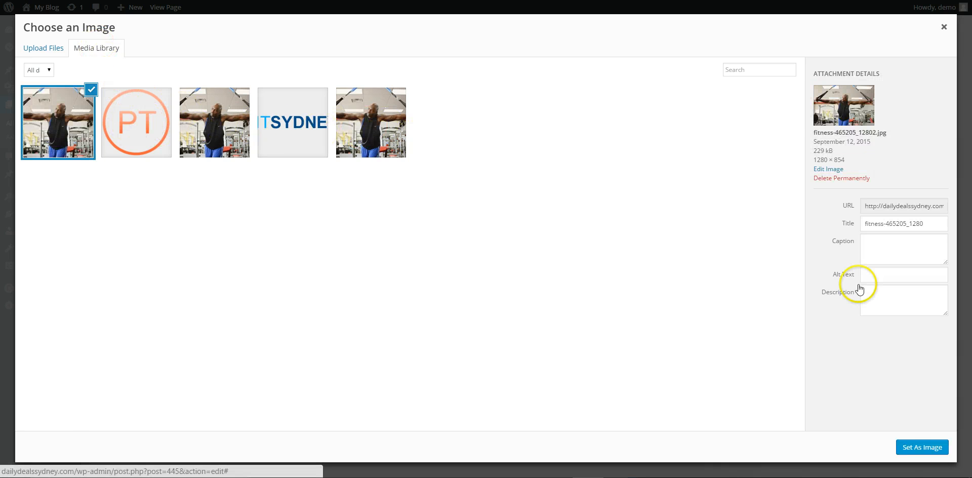
- Set the uploaded photo's title and alt text to "Sydney personal trainer" and use it as the header's background image
drag(931, 223, 897, 222)
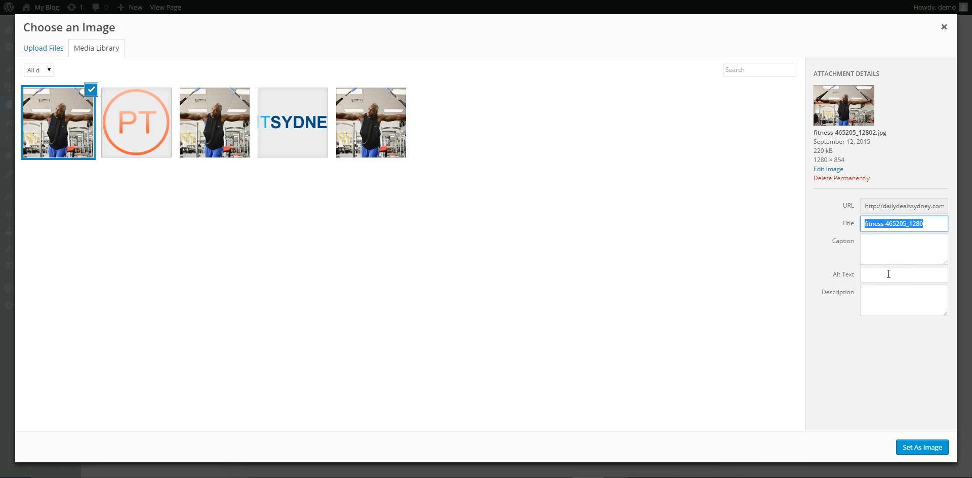
text(Sydney personal trainer)
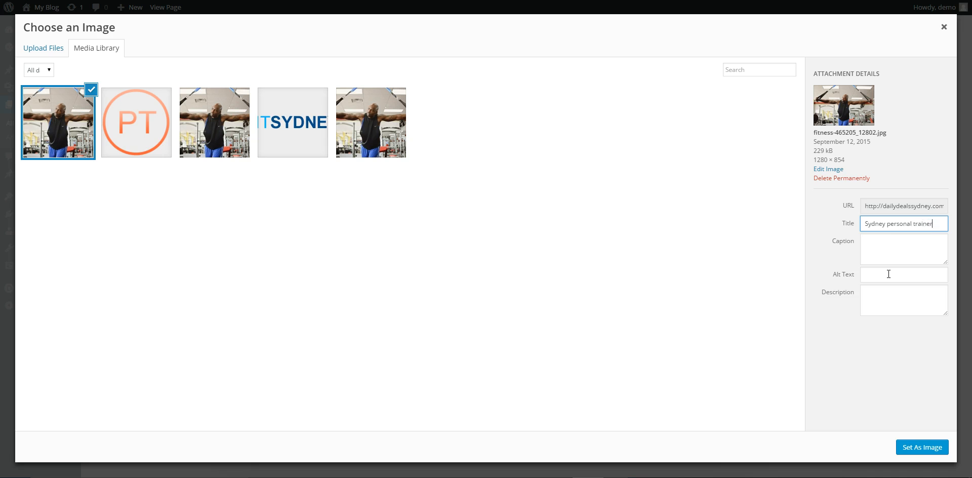
key(ctrl+a)
key(ctrl+c)
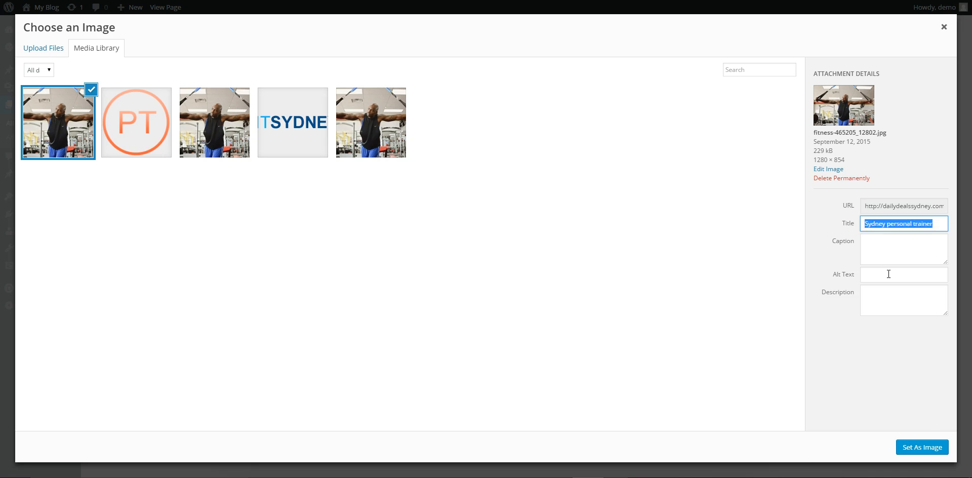
click(888, 273)
key(ctrl+v)
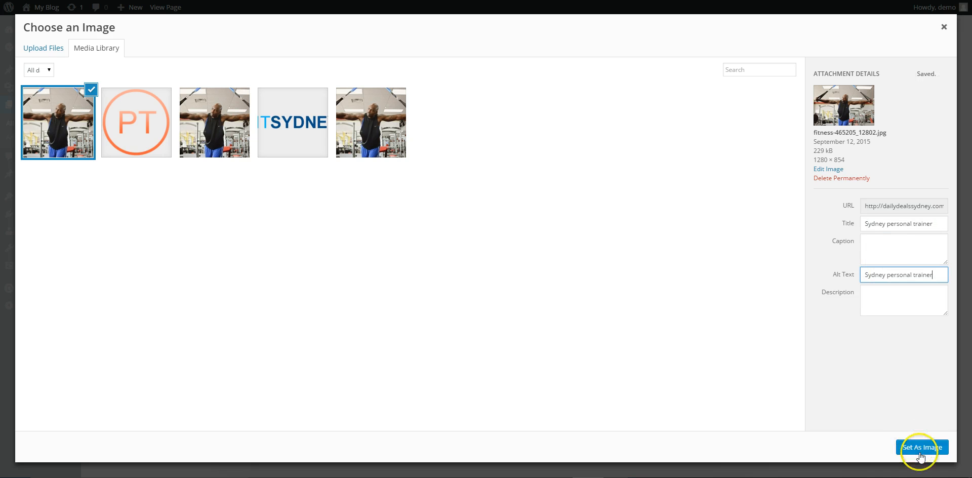
click(920, 449)
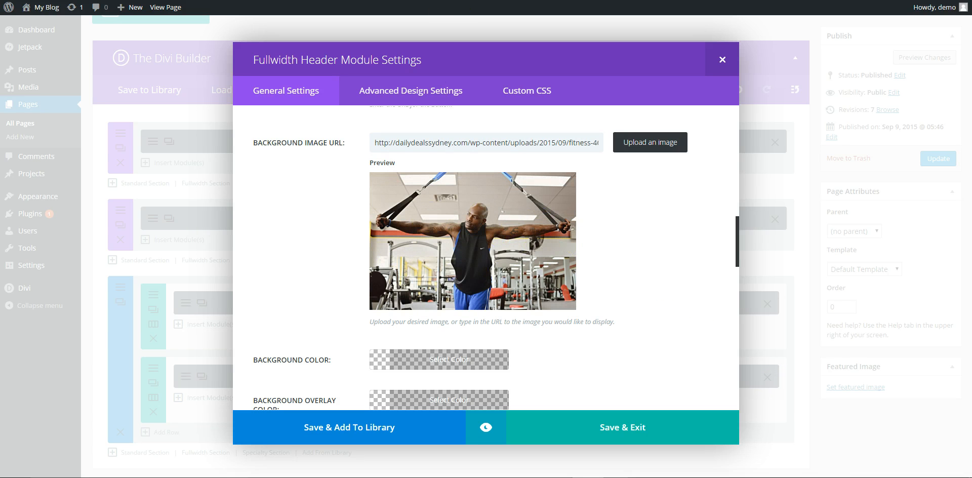
- Set the header's background overlay color to semi-transparent black, rgba(0,0,0,0.77)
click(165, 7)
scroll(418, 264, down, 2)
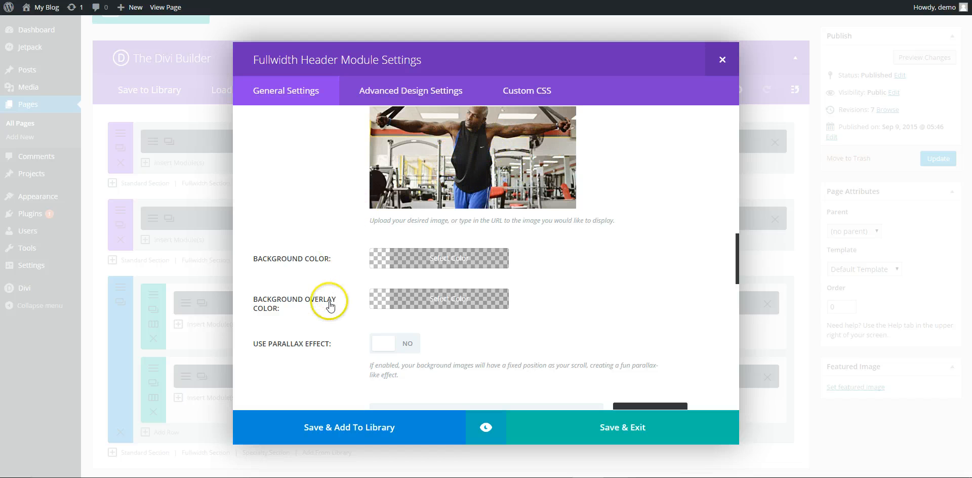
click(380, 302)
scroll(376, 299, down, 2)
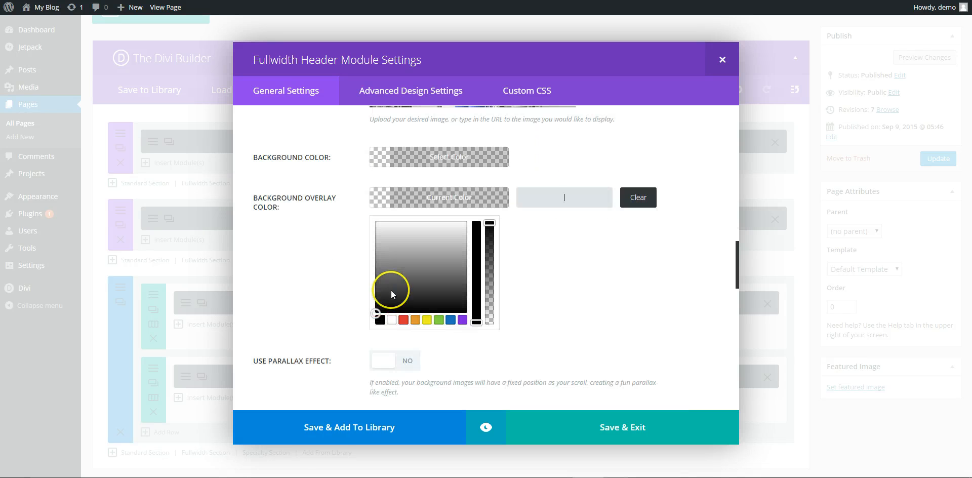
click(380, 320)
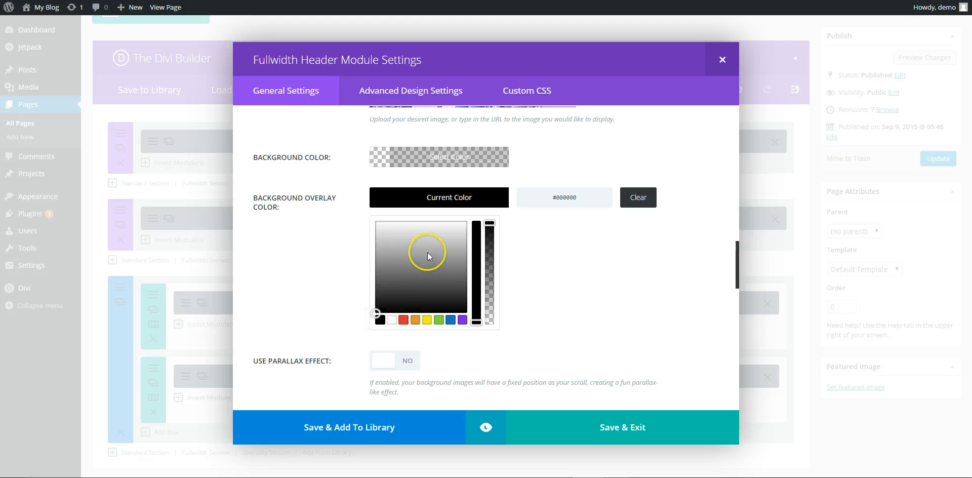
drag(487, 221, 490, 245)
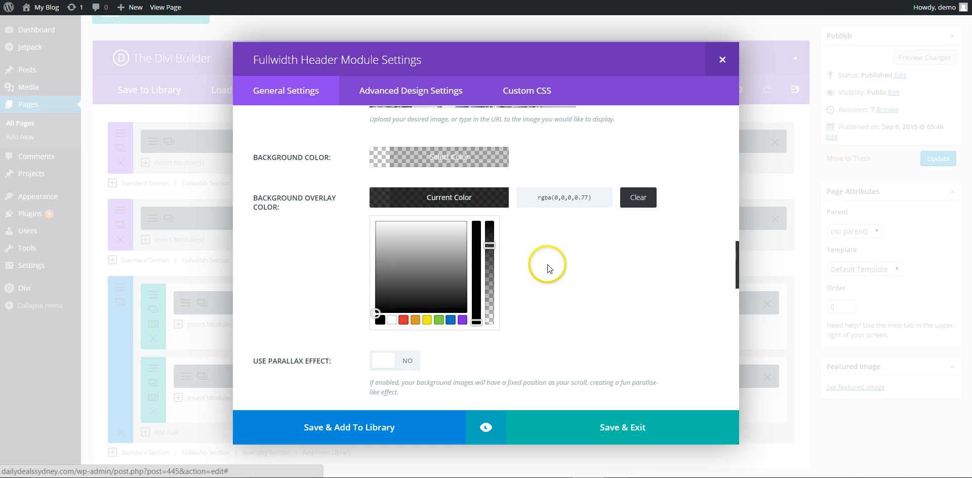
- Preview the header module at desktop size and check the legibility of the title and subheading over the dark overlay
click(487, 428)
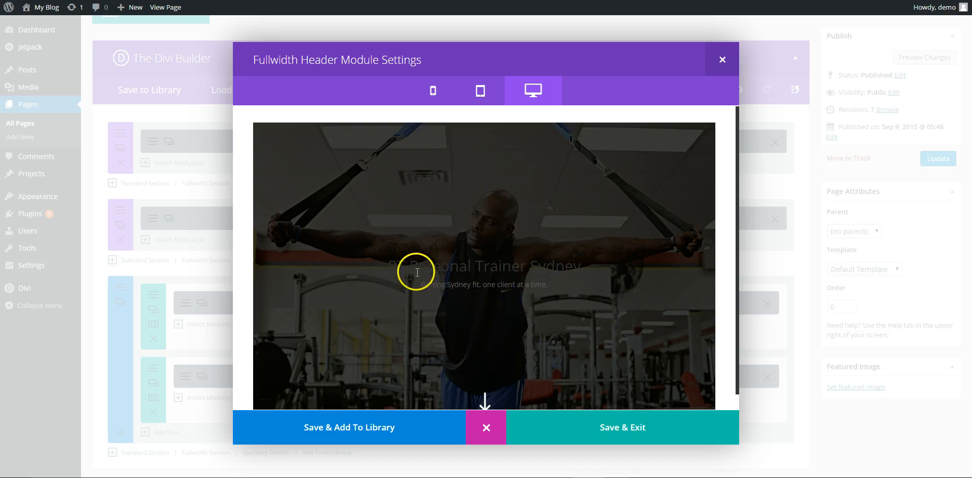
drag(387, 266, 553, 298)
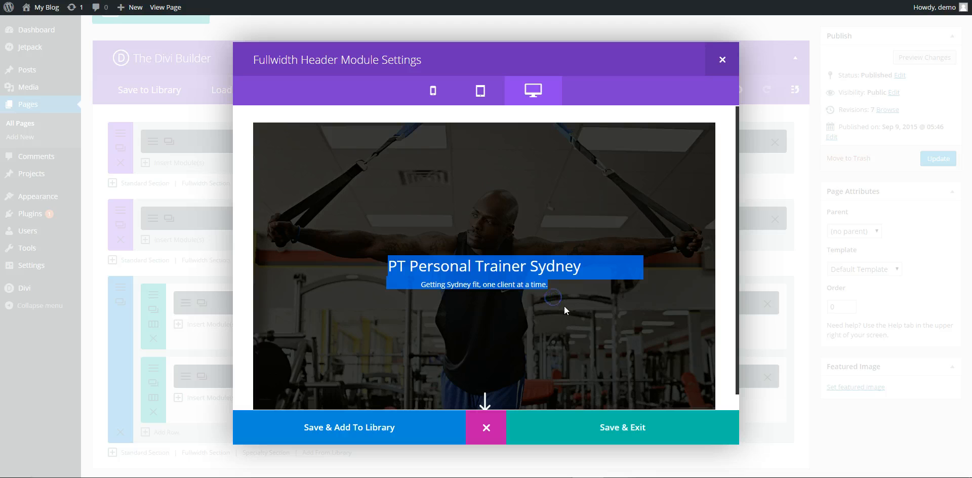
click(490, 430)
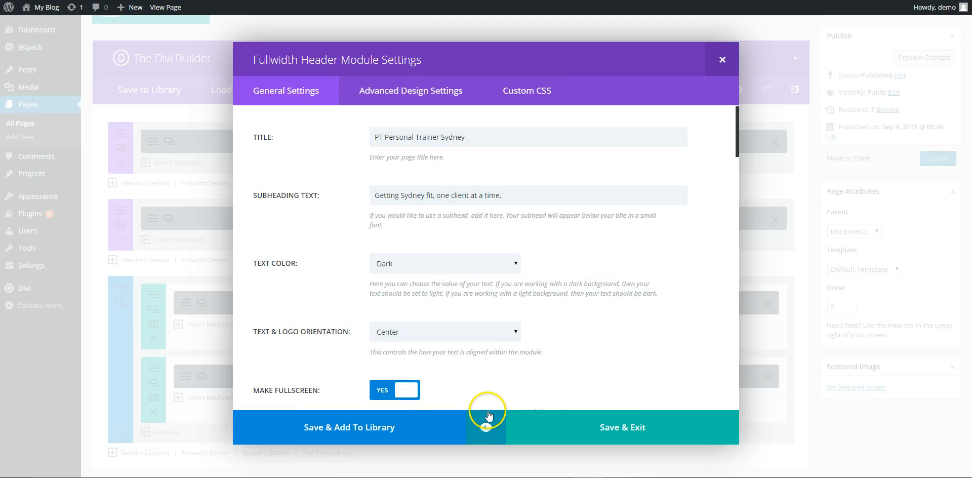
- Review the remaining general settings of the header and compare them with the logo on the finished example page
scroll(534, 349, down, 5)
scroll(536, 347, down, 1)
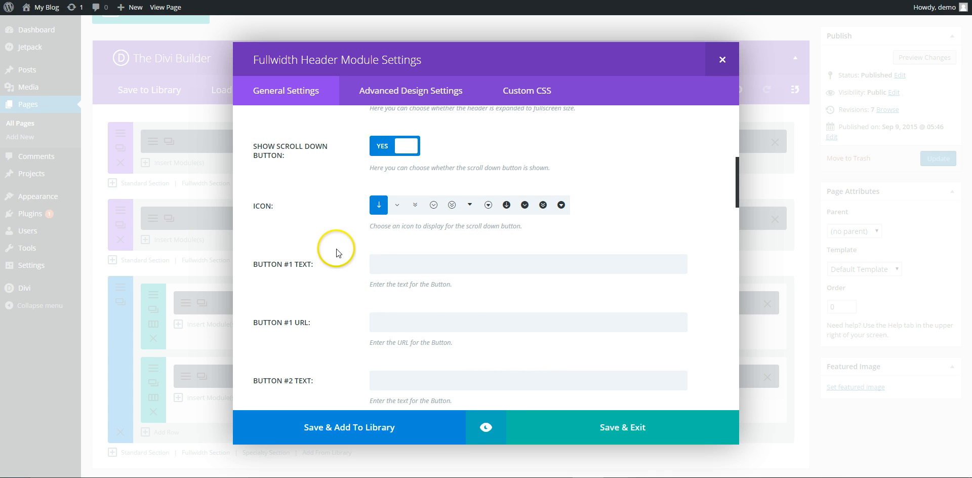
scroll(332, 299, down, 12)
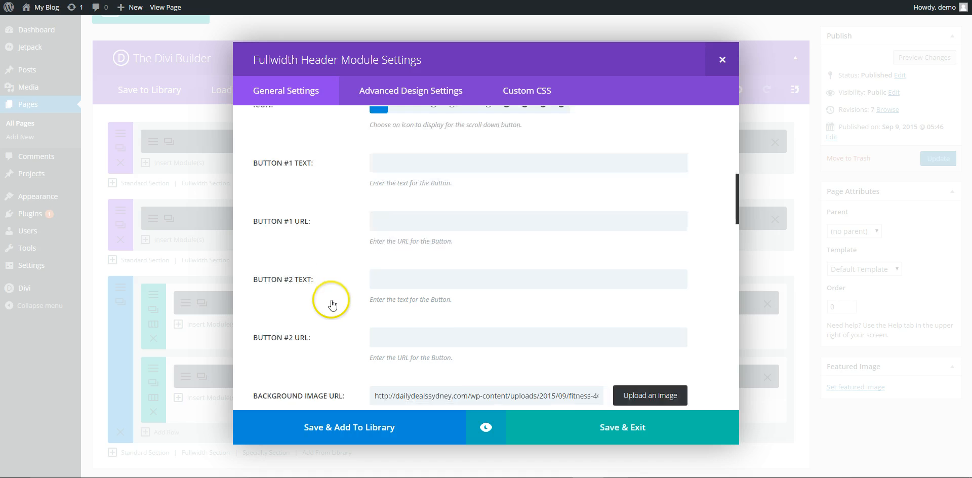
scroll(348, 321, down, 10)
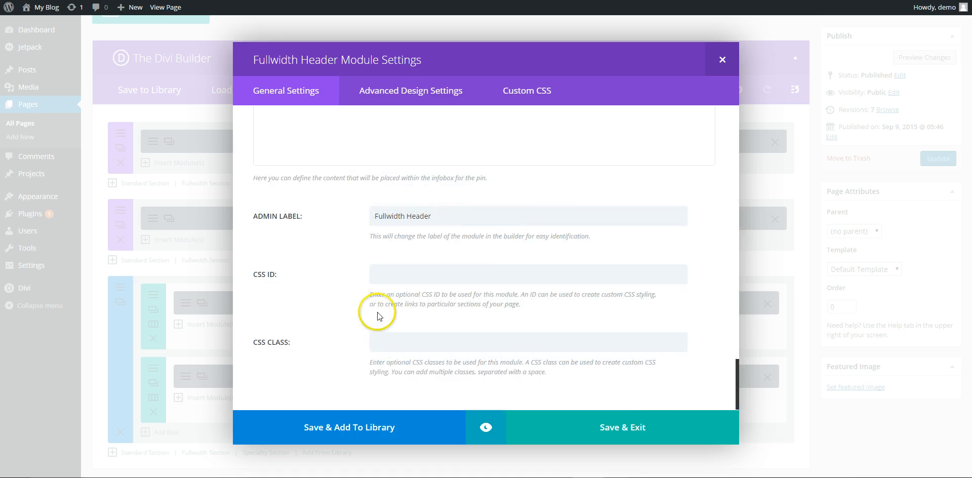
scroll(380, 301, up, 6)
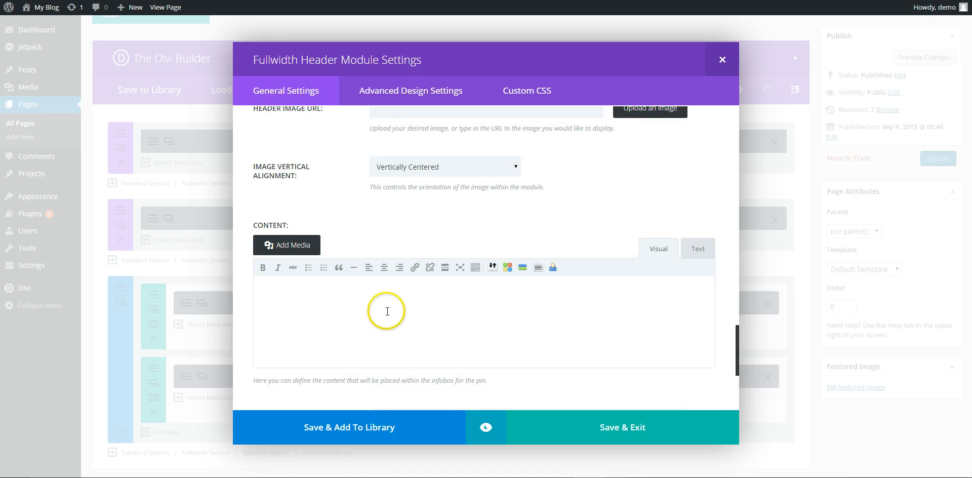
scroll(373, 317, up, 1)
scroll(357, 319, down, 1)
scroll(335, 311, up, 2)
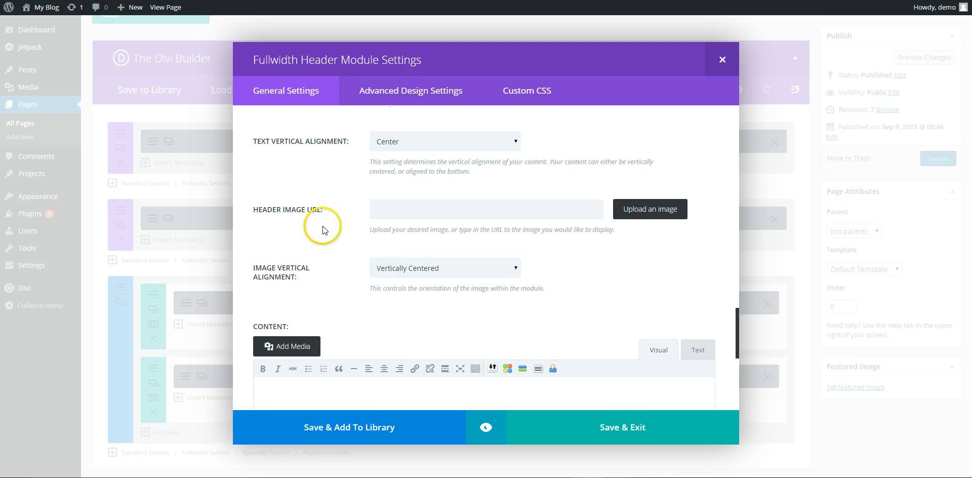
scroll(323, 224, up, 1)
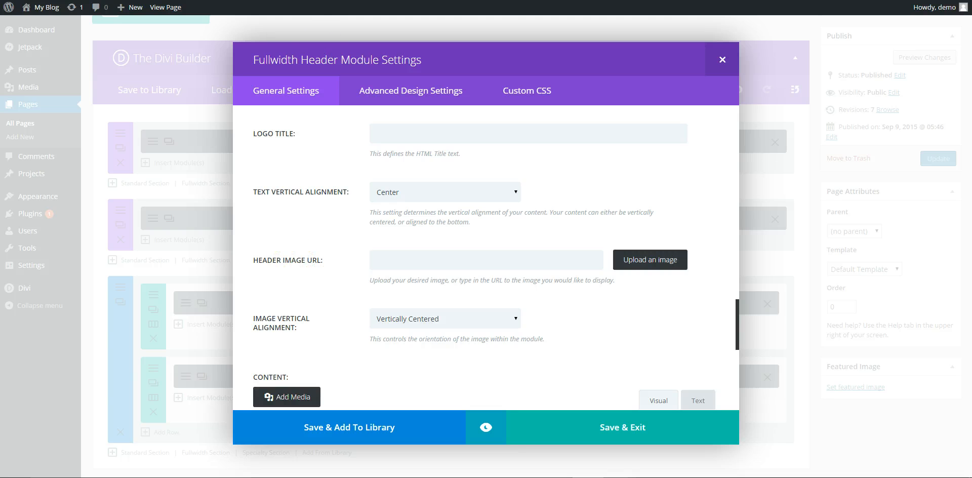
click(329, 0)
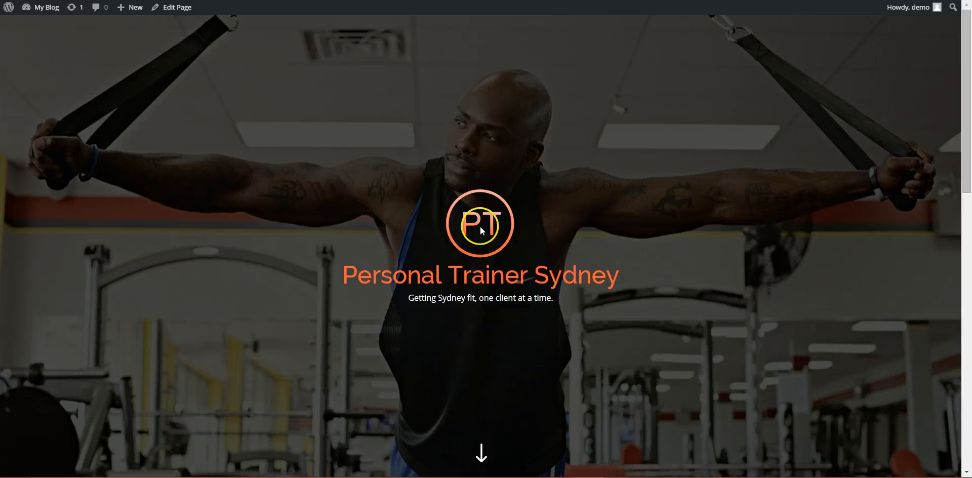
click(282, 0)
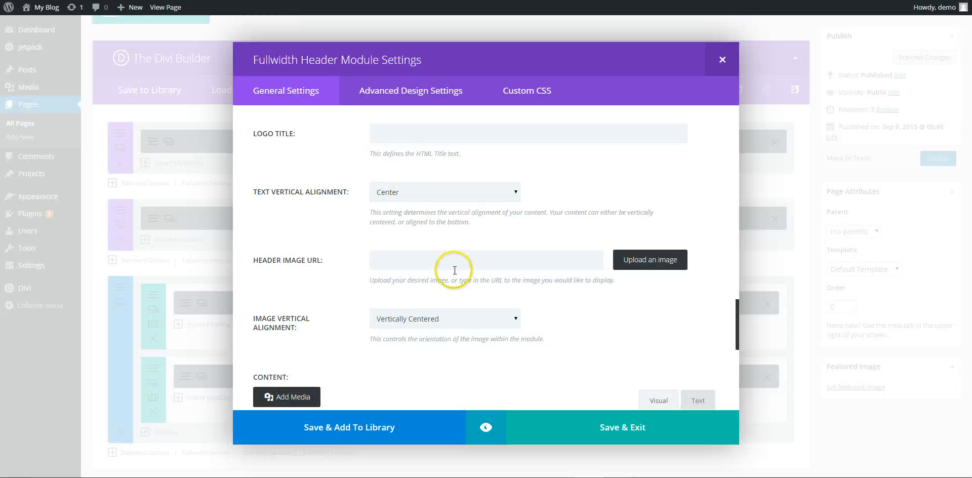
- Set the round orange PT logo from the media library as the header's logo image
scroll(451, 271, up, 2)
scroll(453, 272, up, 1)
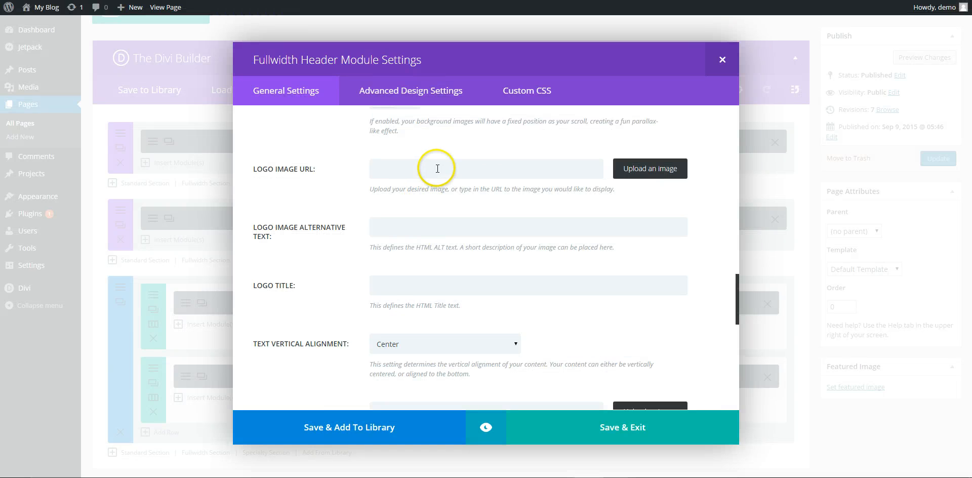
click(668, 178)
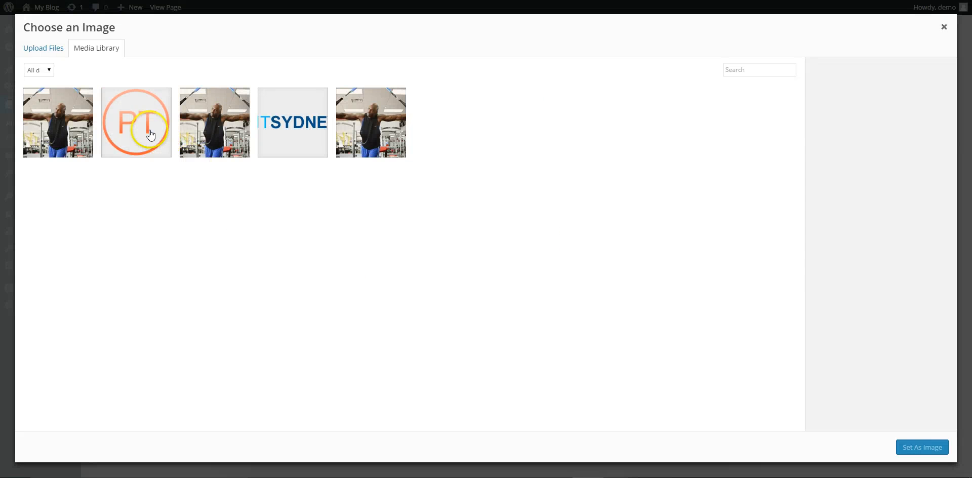
click(141, 125)
click(930, 447)
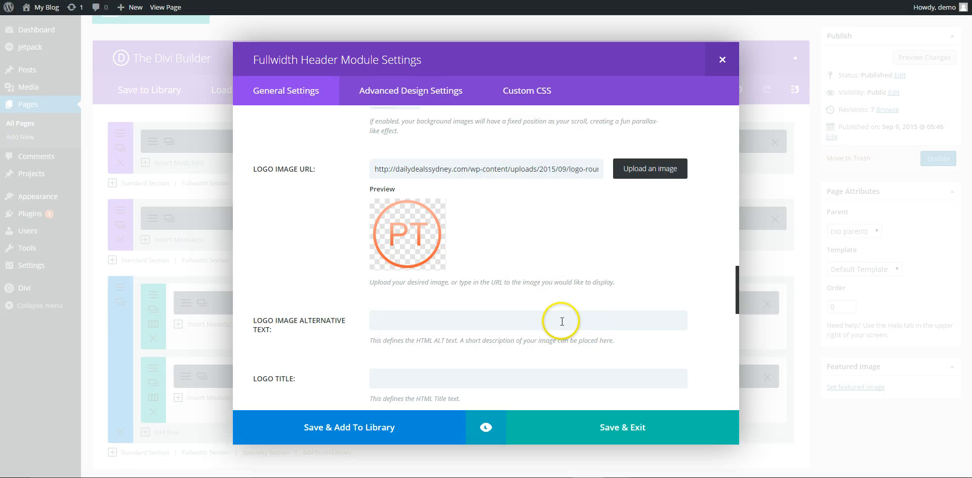
- Set both the logo image's alternative text and the logo title to "Sydney personal trainer"
click(408, 318)
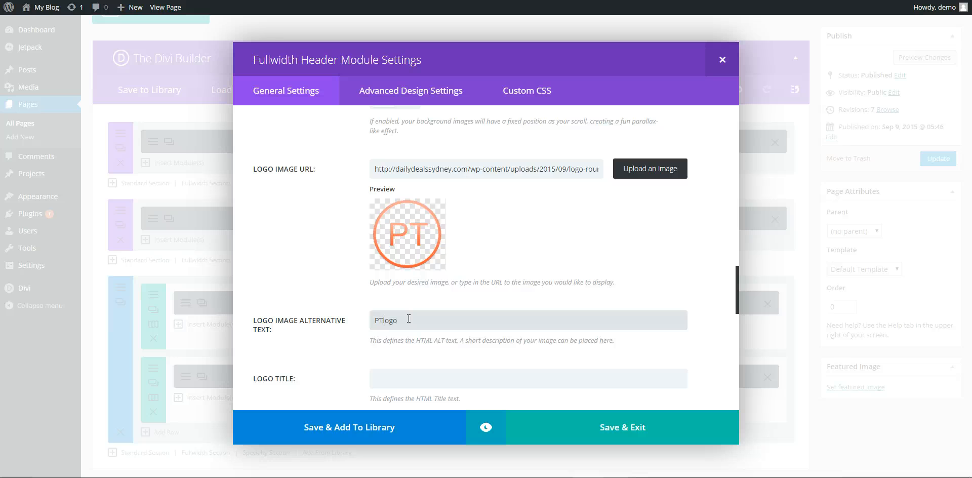
triple_click(408, 319)
text(Sydney personal trainer)
drag(476, 320, 310, 327)
key(ctrl+c)
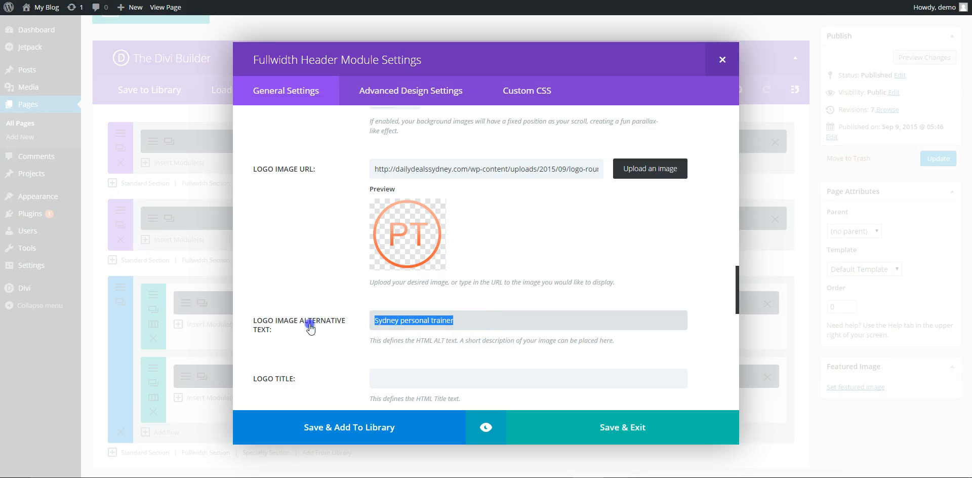
click(397, 383)
key(ctrl+v)
- Save the Fullwidth Header module's settings and preview the page changes
click(626, 426)
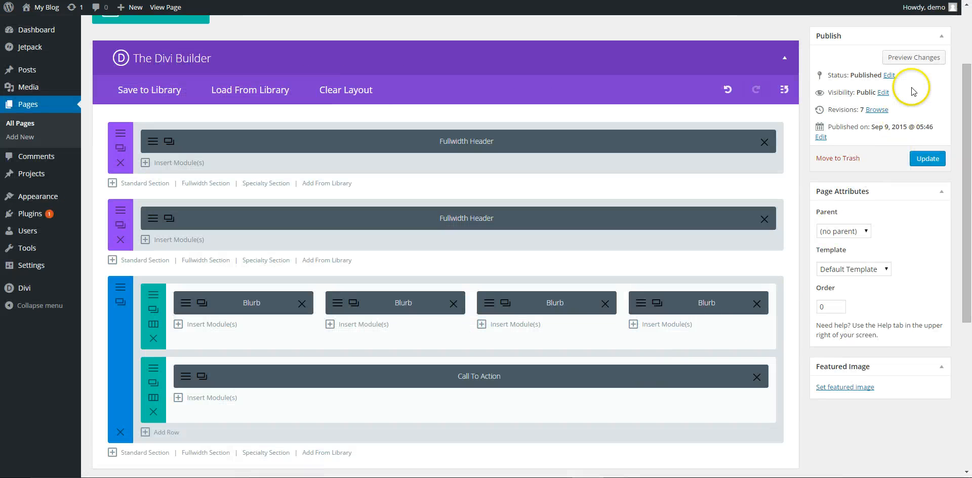
click(917, 59)
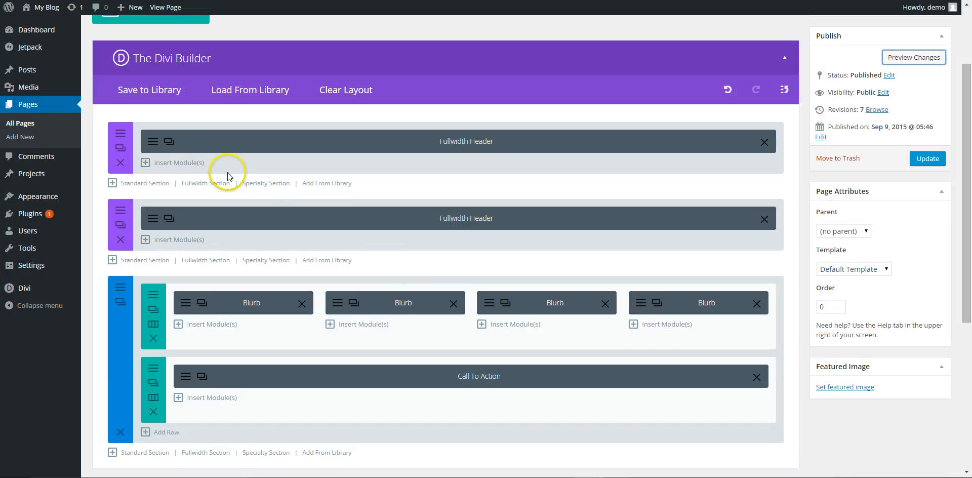
- Set the first Fullwidth Header's text color to Light and preview the module on desktop
click(146, 141)
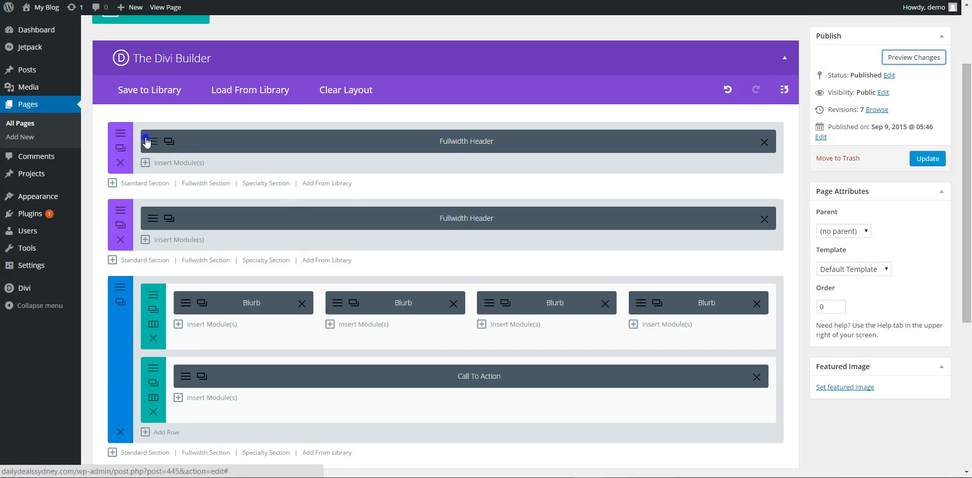
click(529, 250)
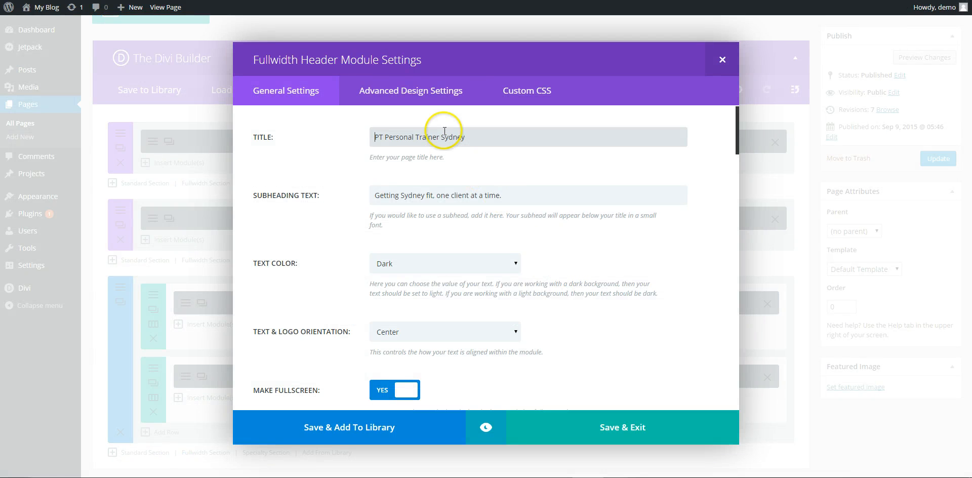
click(414, 94)
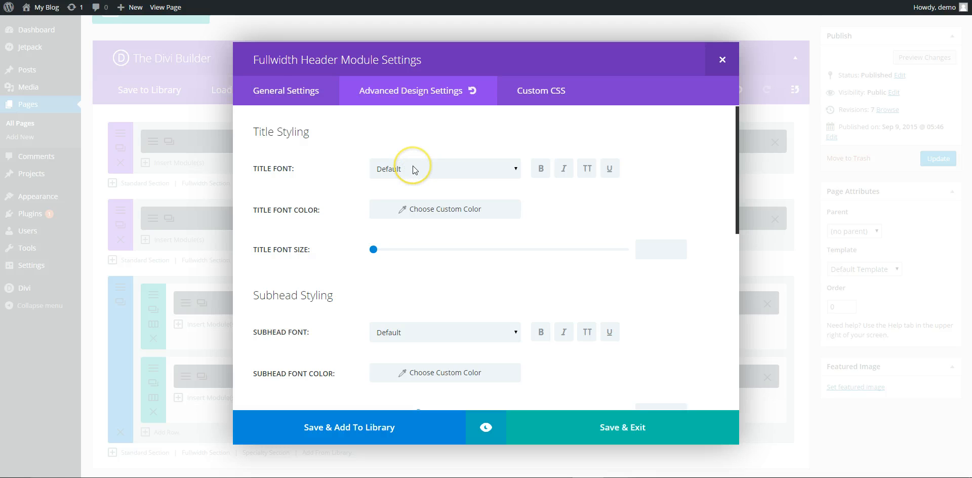
click(298, 101)
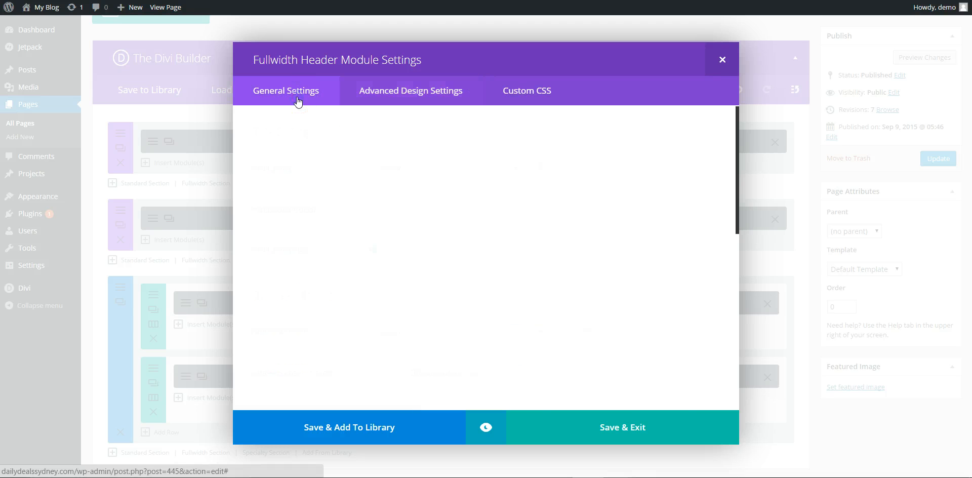
click(446, 264)
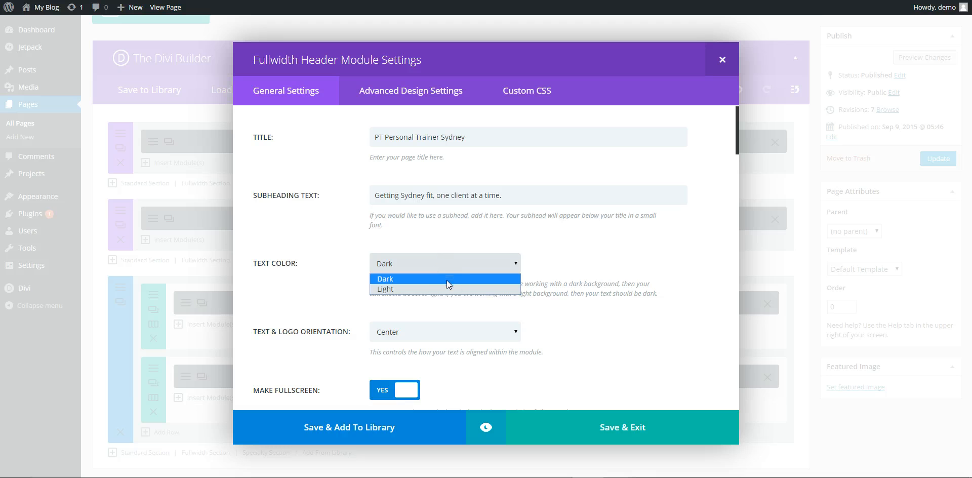
click(445, 289)
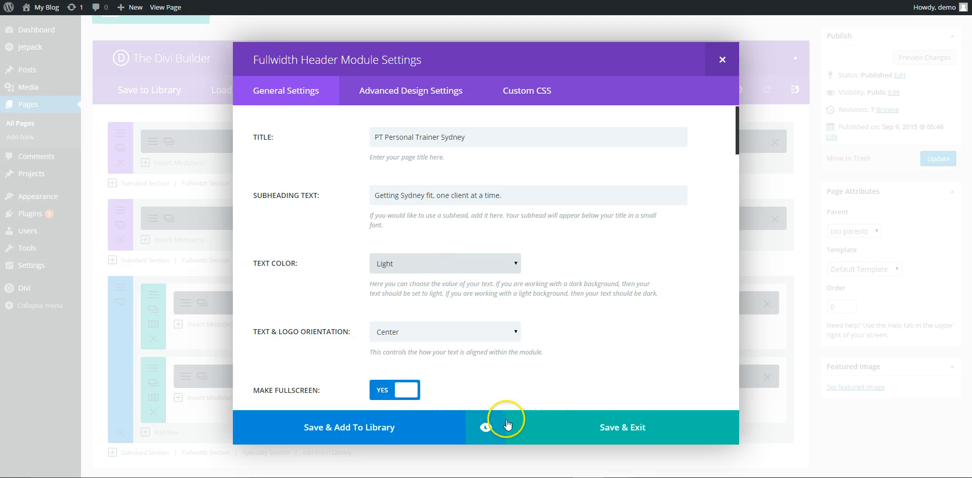
click(488, 428)
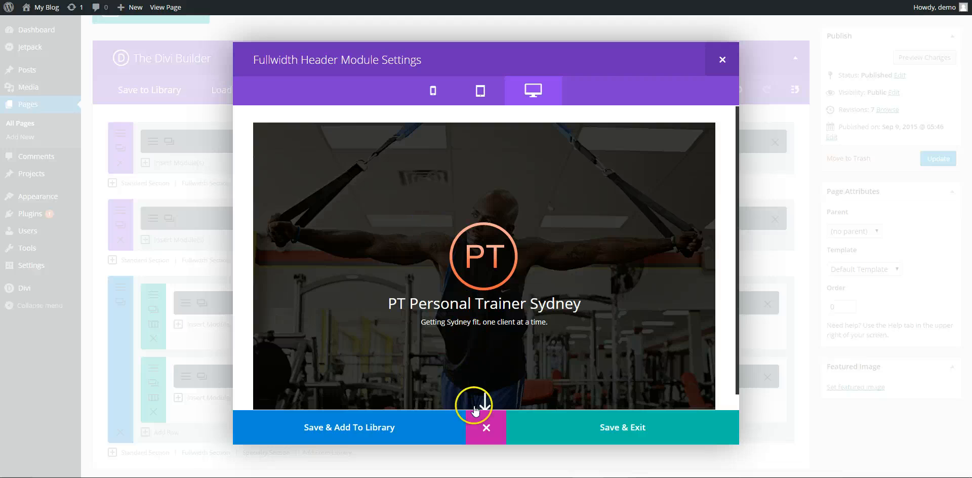
click(482, 425)
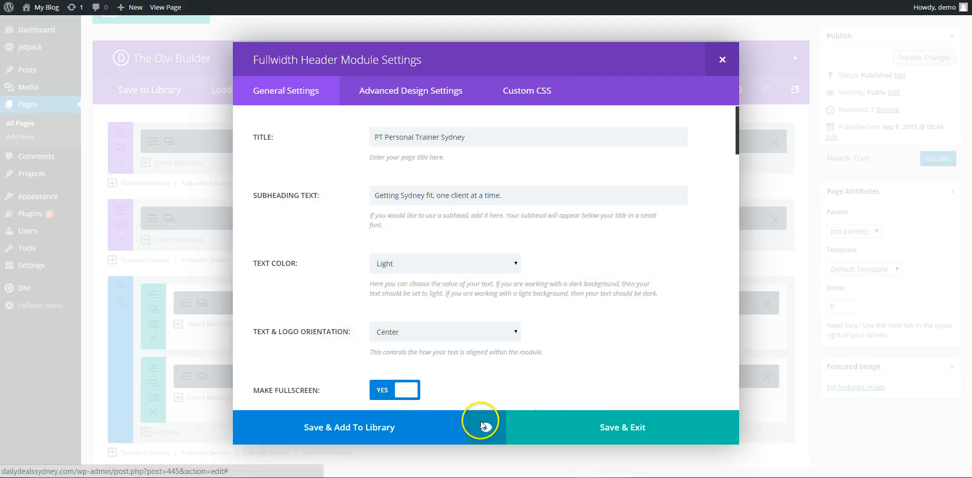
- Copy the orange colour code #ff613a from the notes document and set it as the header's title font color
click(414, 91)
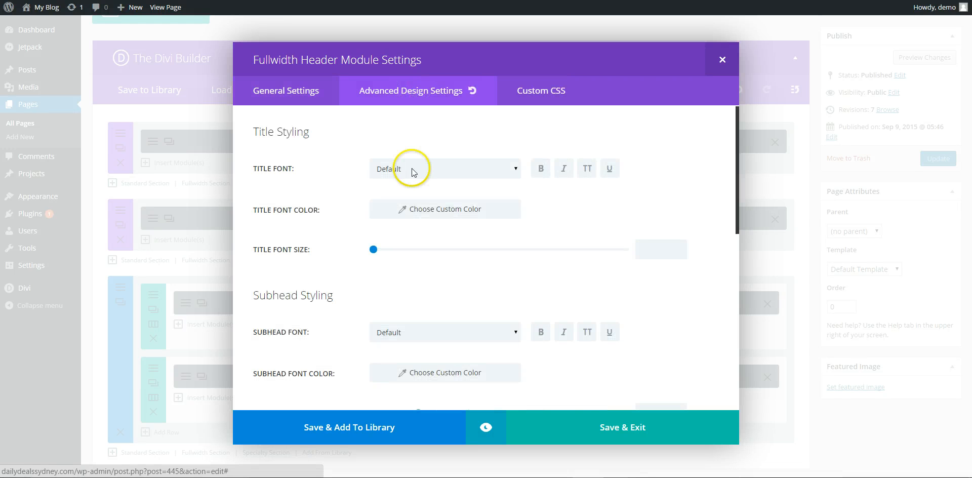
click(681, 477)
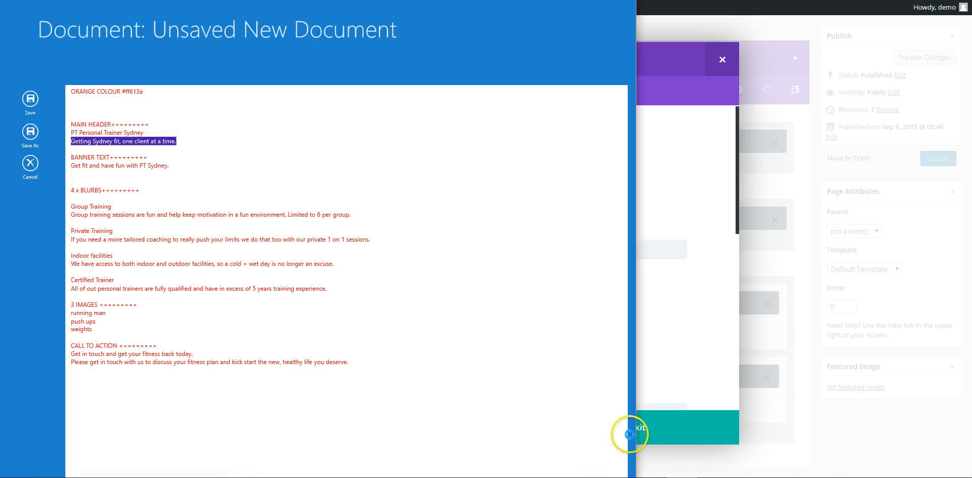
drag(143, 91, 121, 92)
key(ctrl+c)
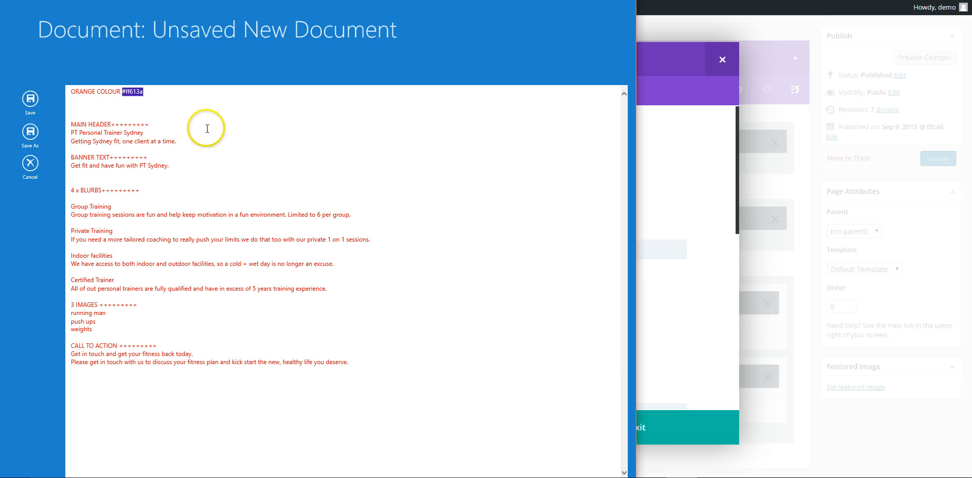
click(684, 166)
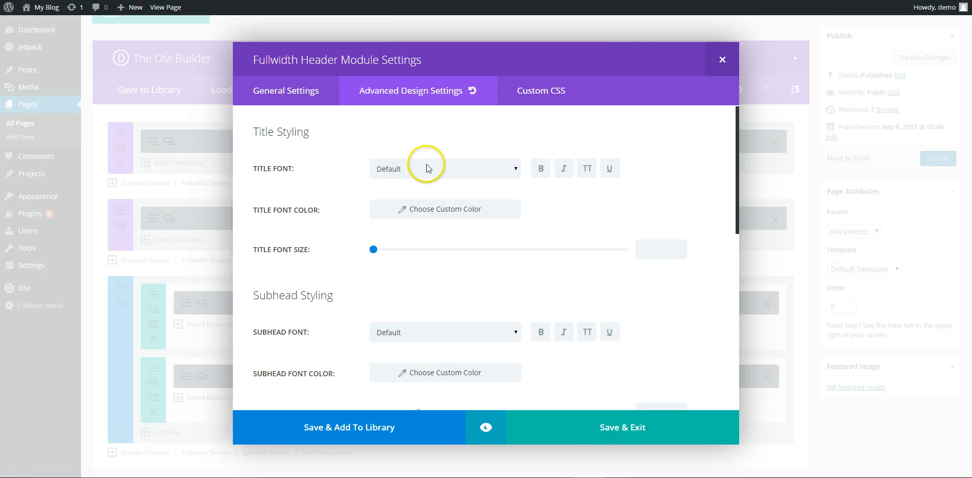
click(379, 208)
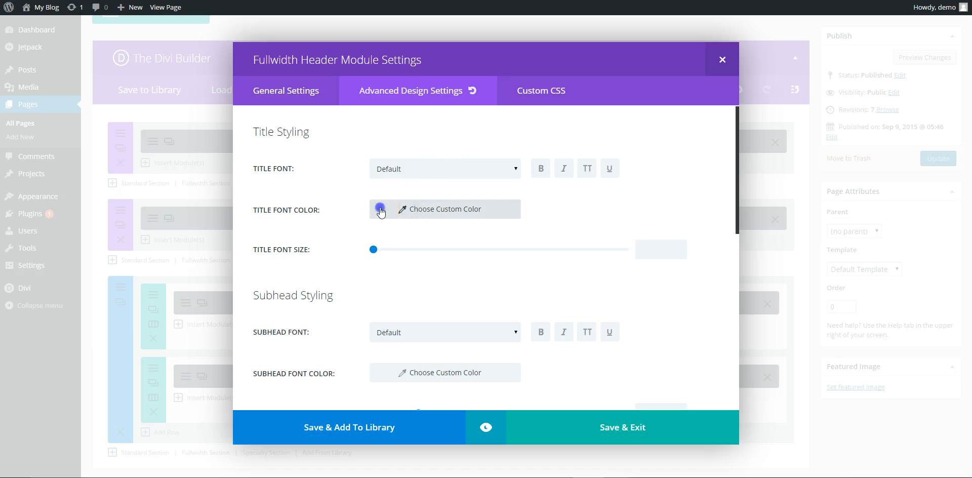
click(379, 207)
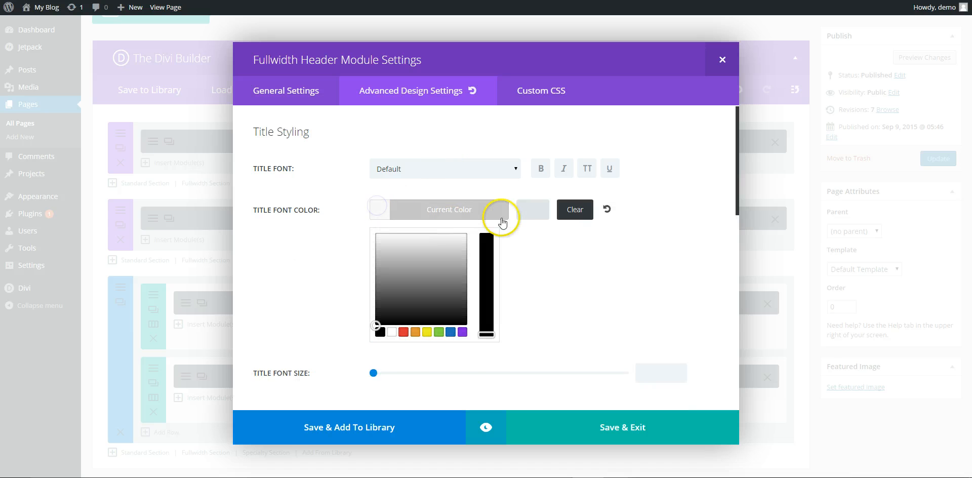
key(ctrl+v)
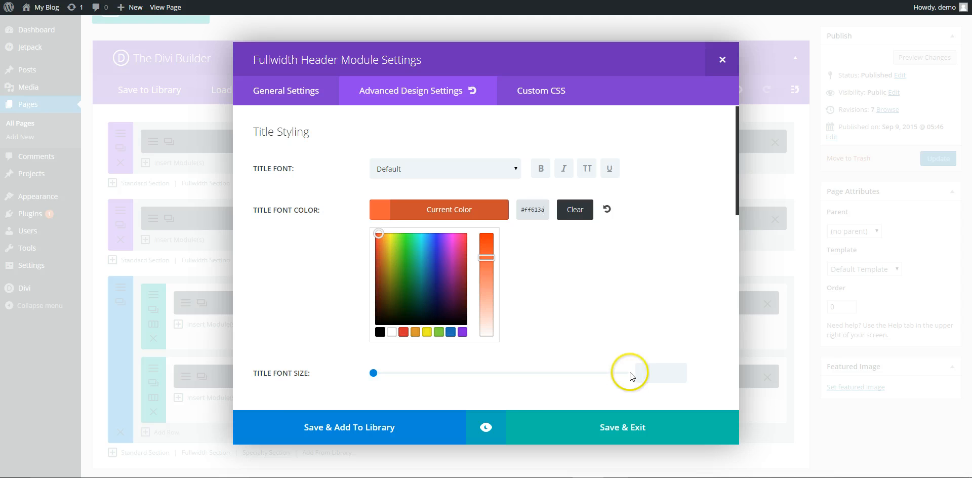
- Try a title font size of 50 for the header and preview the module
scroll(557, 319, down, 1)
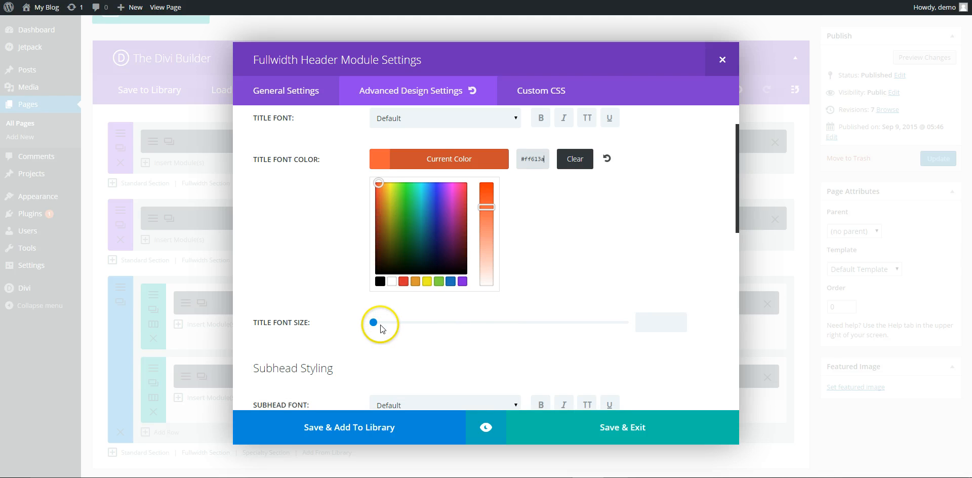
drag(373, 322, 381, 326)
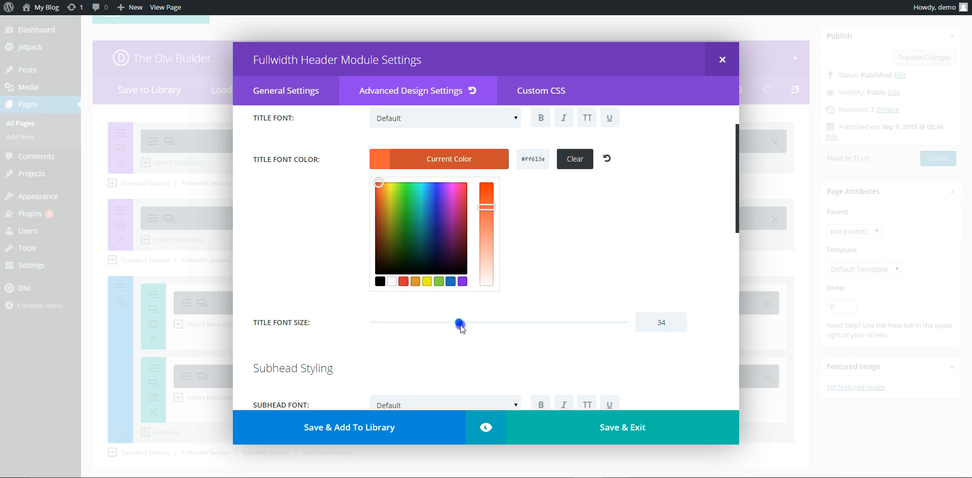
drag(486, 328, 499, 327)
scroll(540, 341, down, 2)
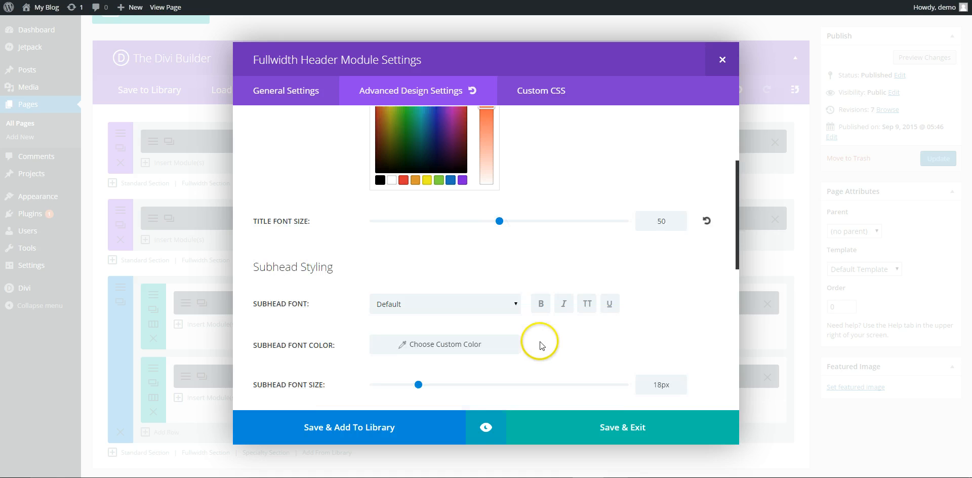
click(486, 427)
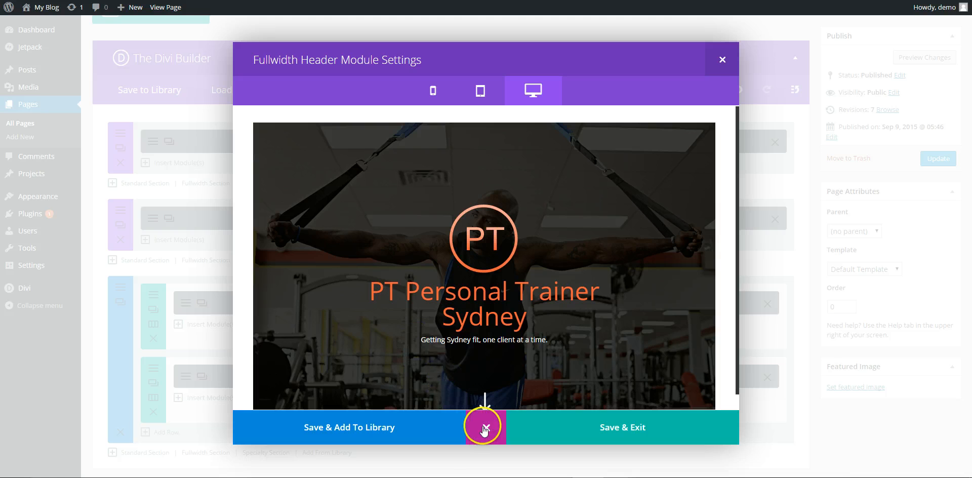
click(484, 429)
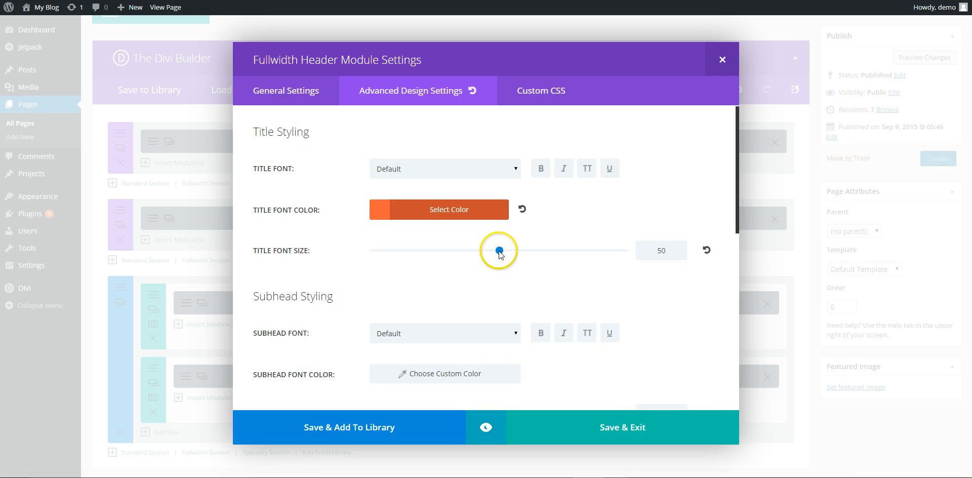
- Set the title font size to 42, increase the subhead font size slightly, and preview the header
drag(491, 250, 478, 250)
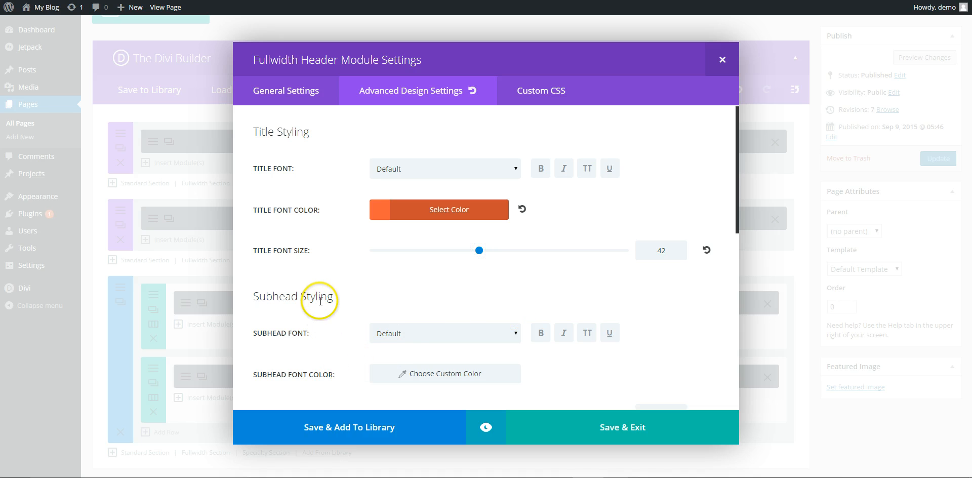
scroll(323, 330, down, 1)
drag(418, 363, 426, 365)
click(486, 427)
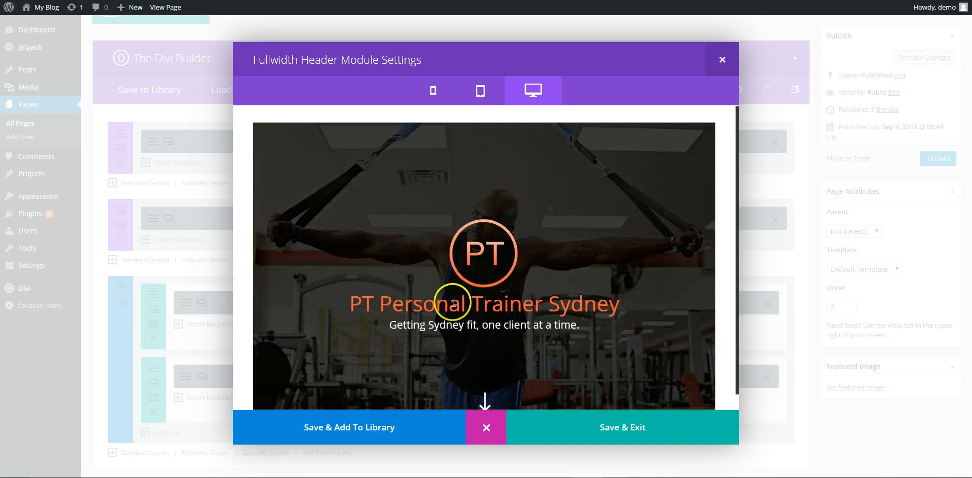
scroll(506, 354, down, 1)
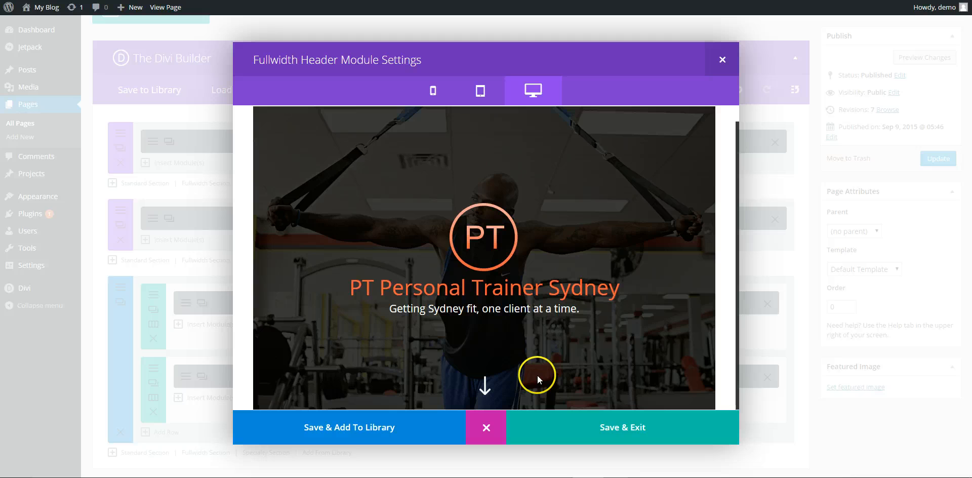
- Save the Fullwidth Header module's settings and open the page preview
click(623, 430)
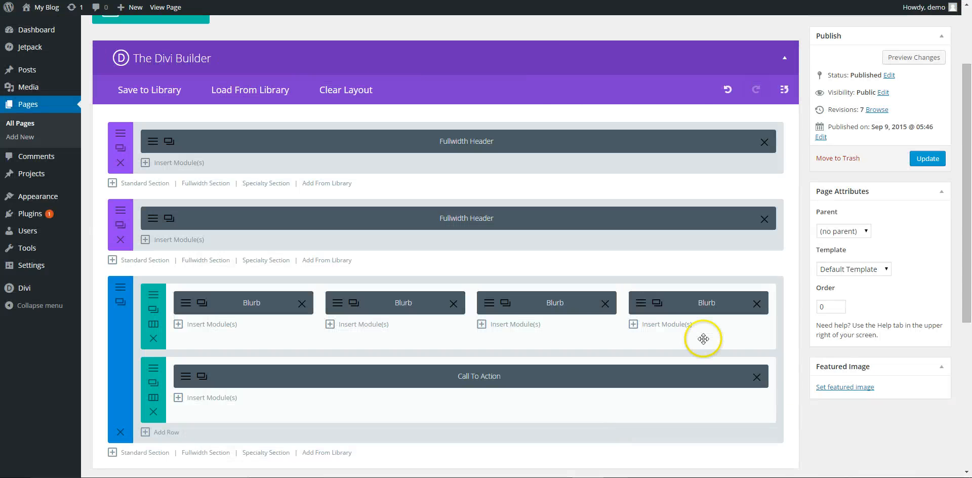
click(928, 57)
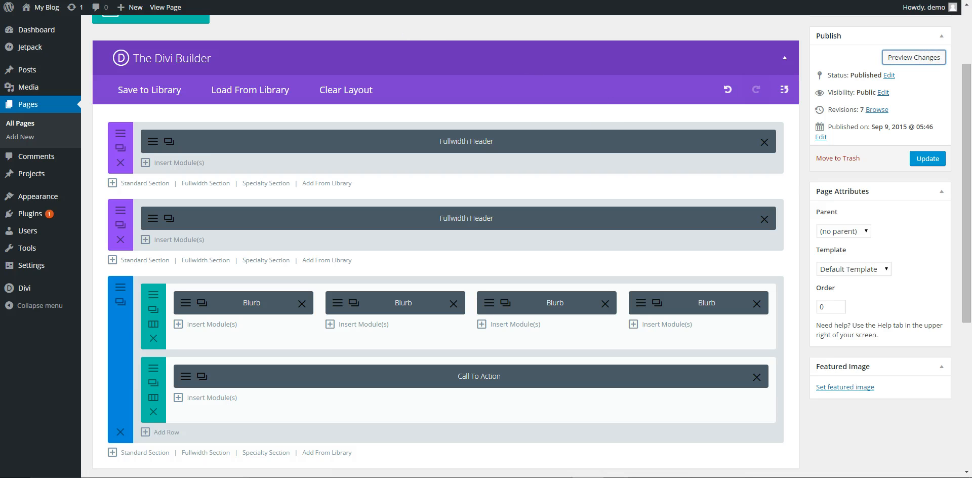
key(ctrl+Tab)
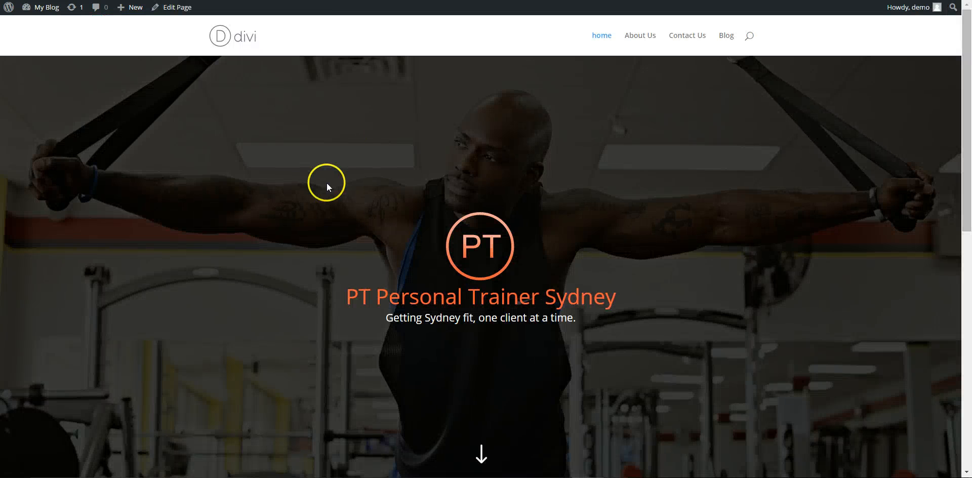
- Examine the banner and blurbs below the header in the preview and compare them with the finished example page
scroll(663, 203, down, 4)
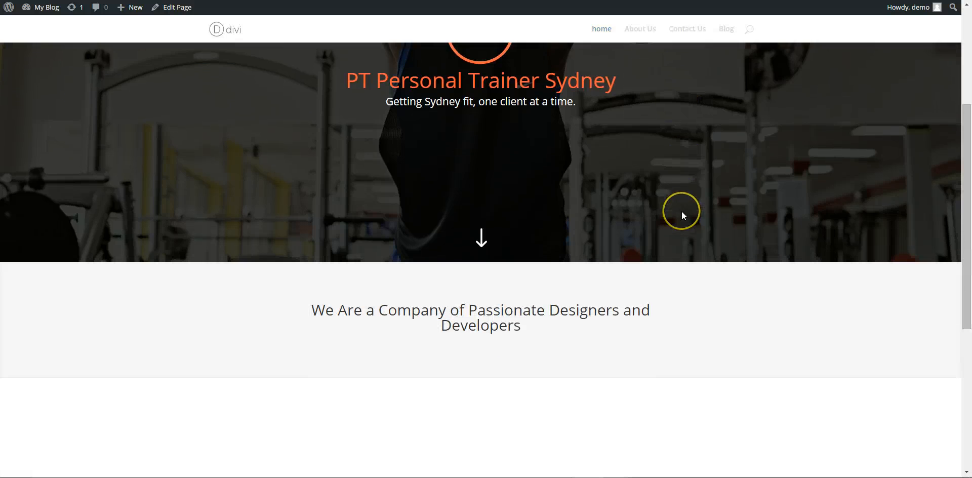
scroll(681, 215, down, 1)
scroll(681, 215, down, 1)
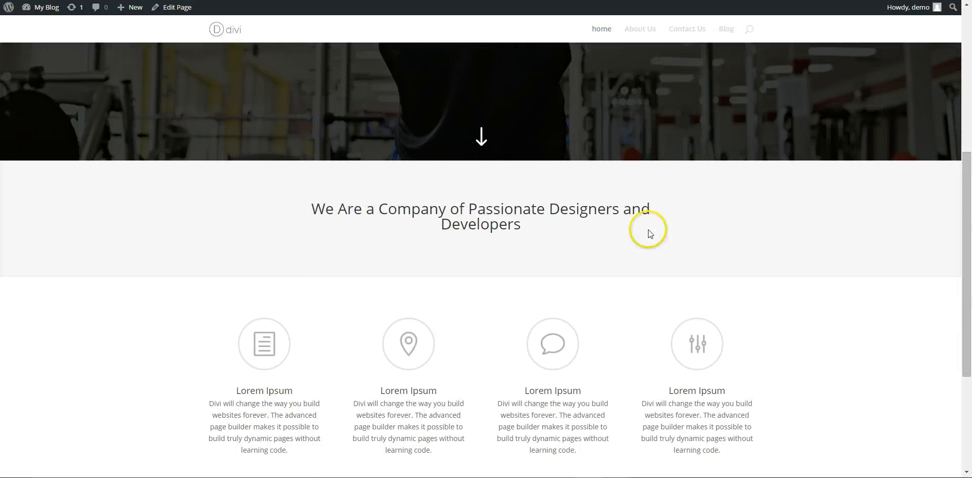
drag(559, 234, 300, 215)
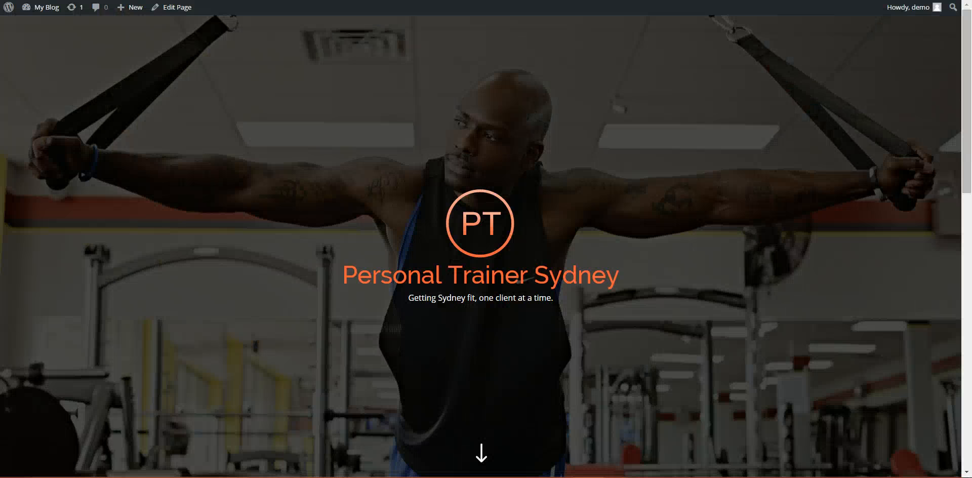
scroll(517, 117, down, 8)
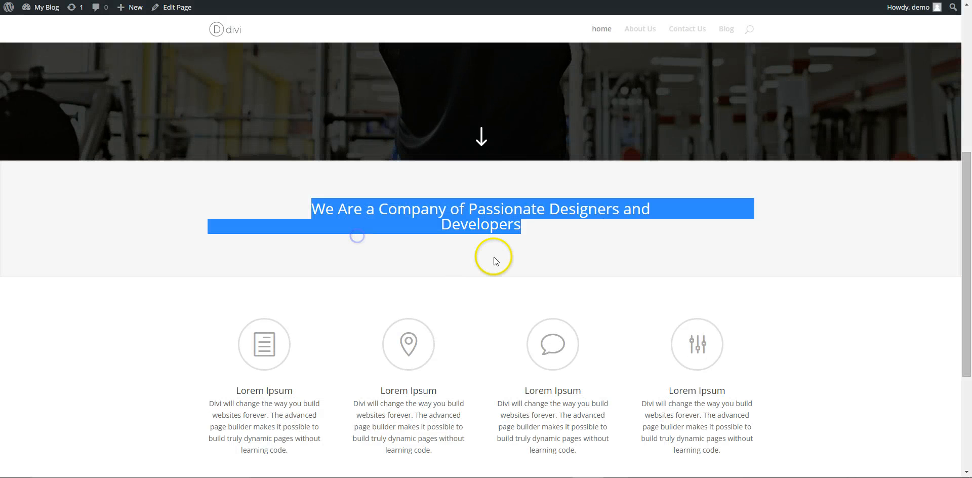
click(529, 268)
scroll(530, 269, up, 3)
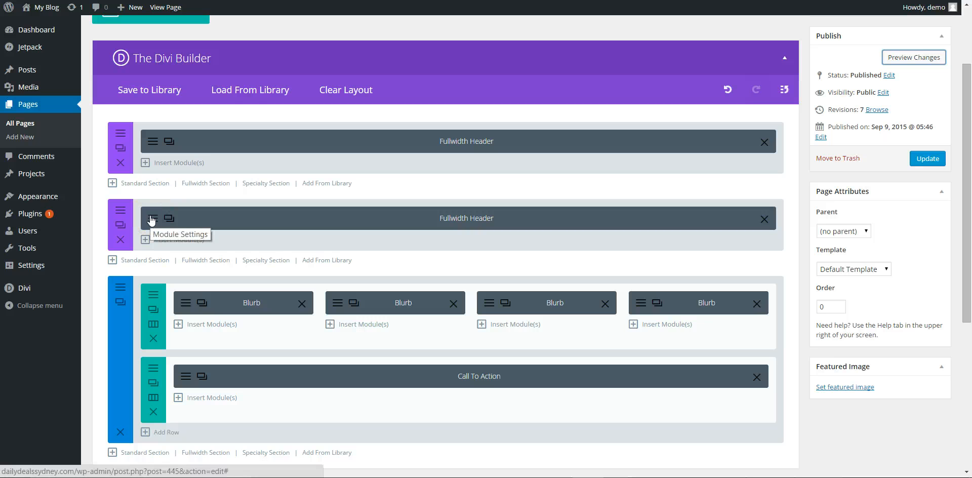
- Replace the second Fullwidth Header's title with the banner text "Get fit and have fun with PT Sydney." from the notes document
click(151, 218)
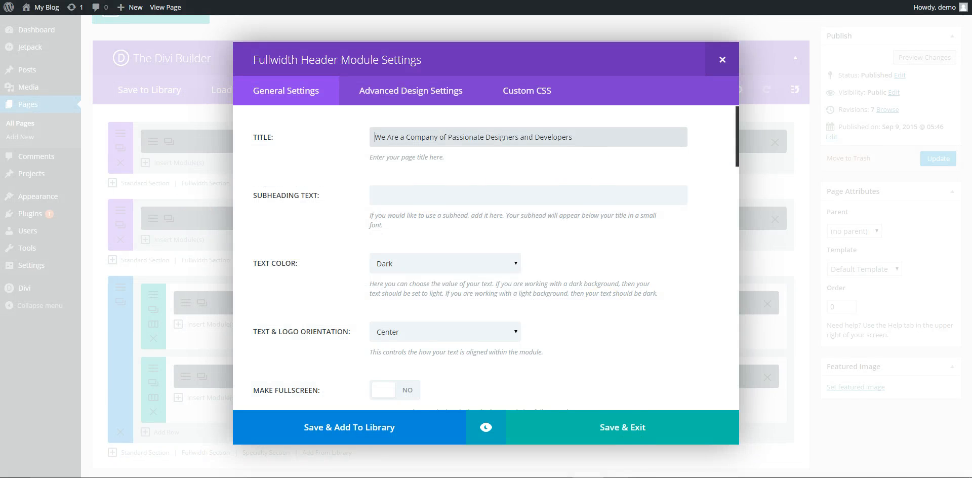
click(622, 477)
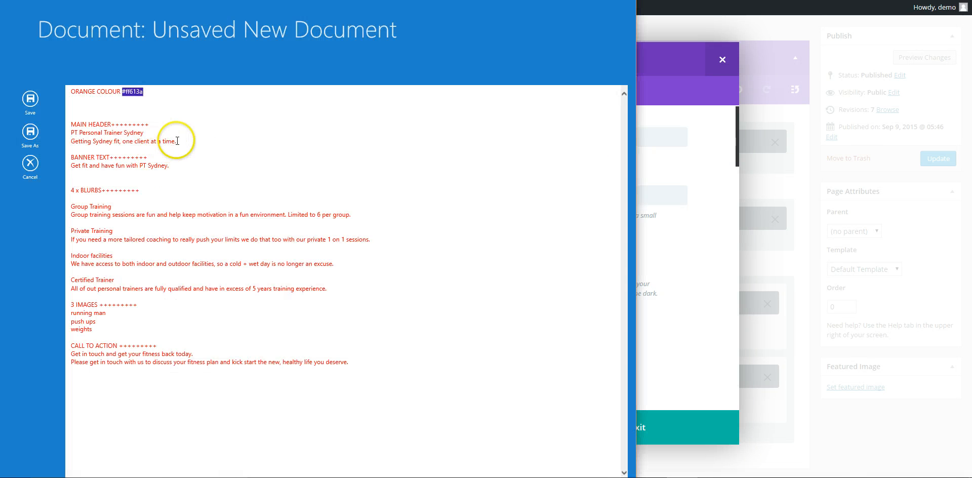
drag(171, 165, 54, 171)
key(ctrl+c)
click(706, 255)
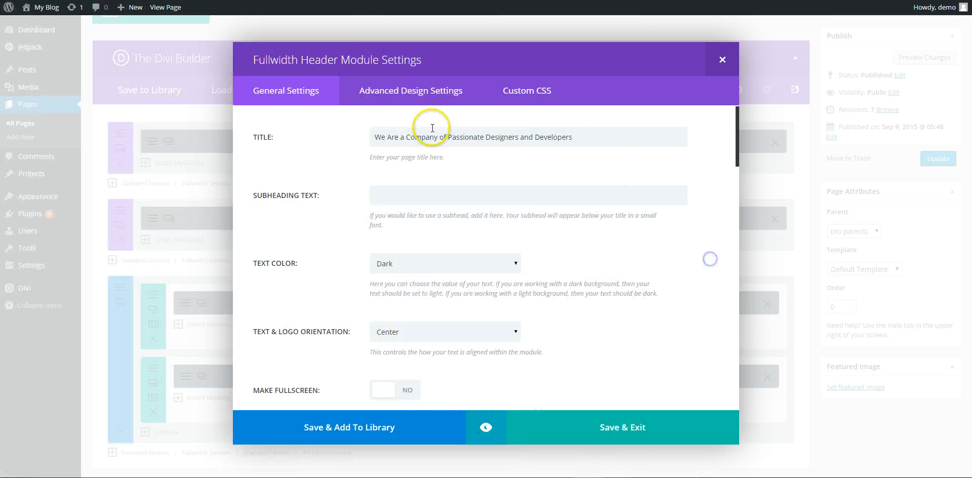
drag(585, 142, 318, 148)
key(ctrl+v)
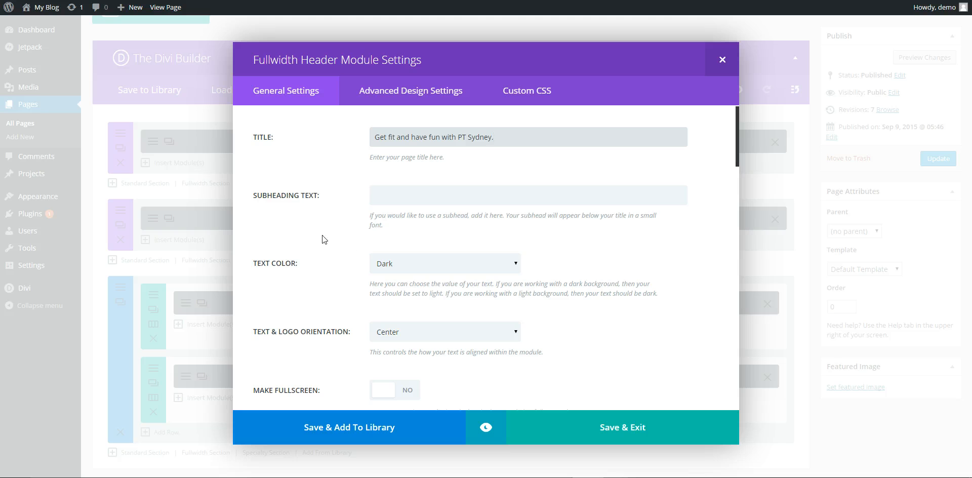
- Set the second Fullwidth Header's text color to Light
click(448, 264)
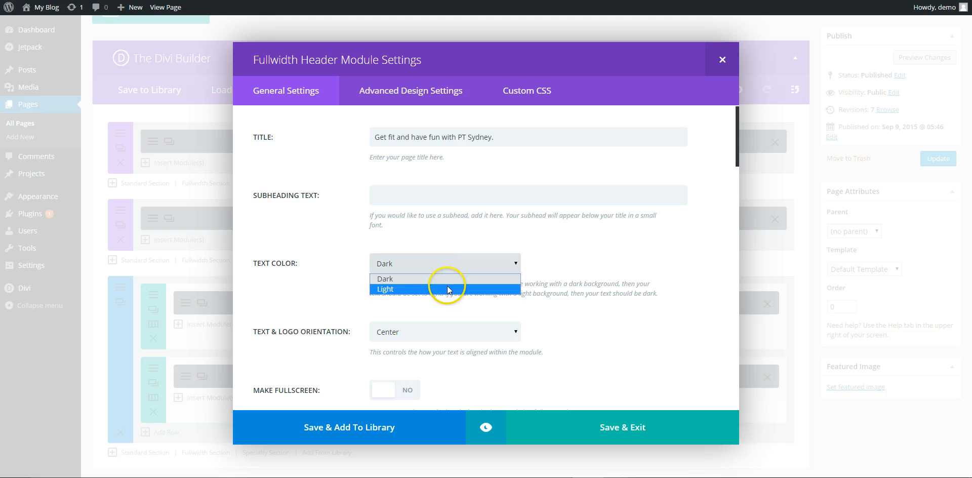
click(447, 289)
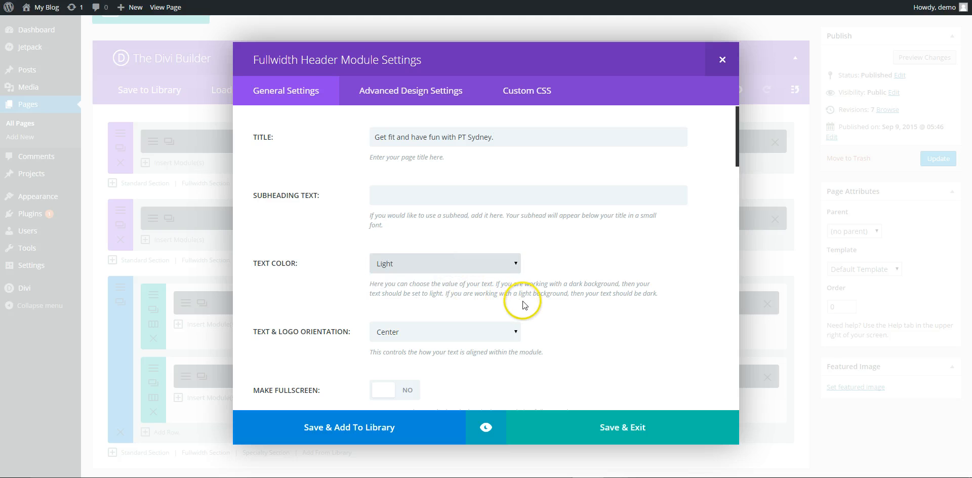
scroll(623, 333, down, 2)
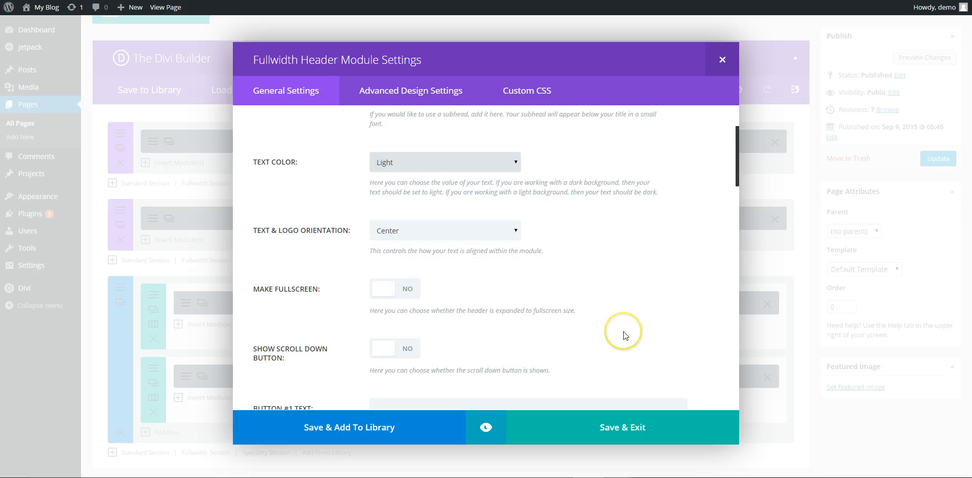
scroll(626, 335, down, 2)
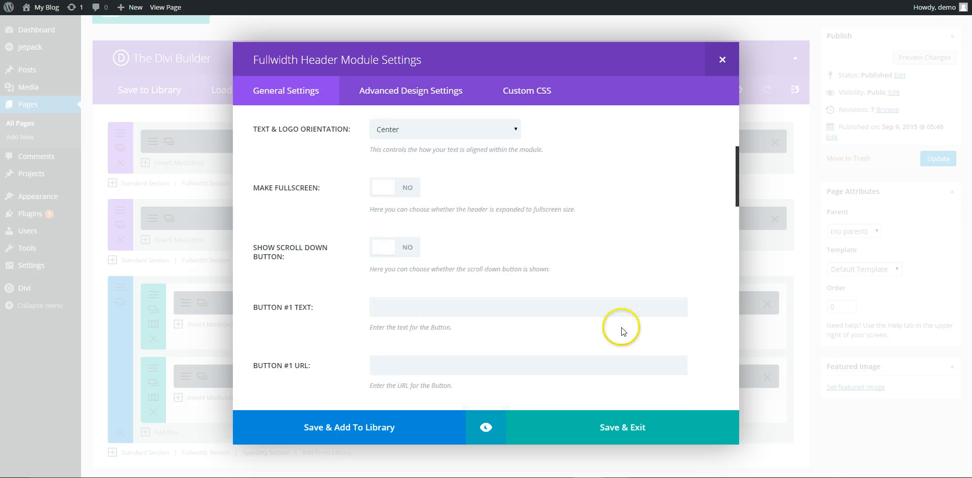
scroll(621, 331, down, 1)
scroll(609, 369, up, 5)
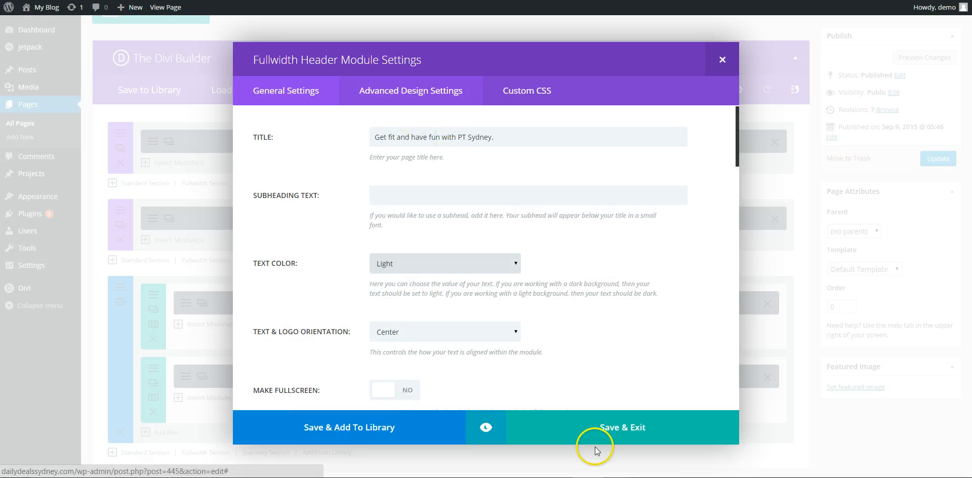
click(407, 90)
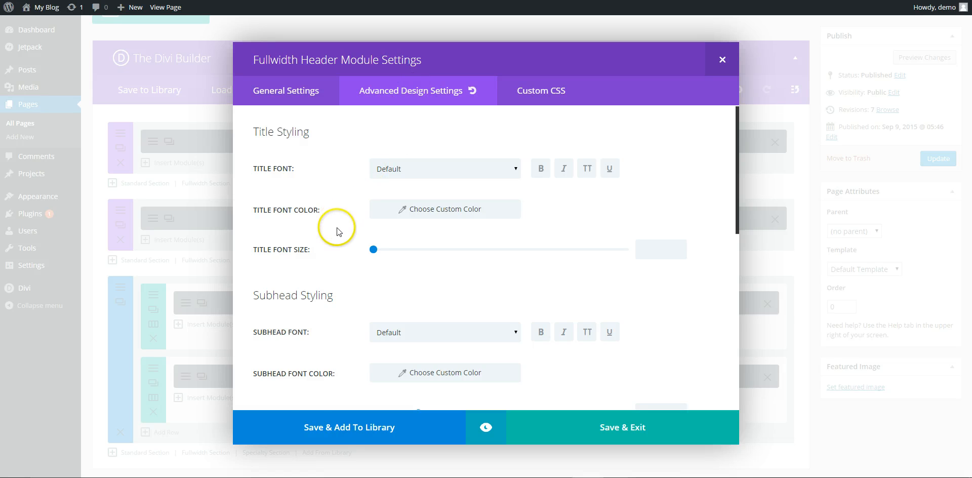
scroll(346, 262, down, 2)
scroll(346, 262, down, 6)
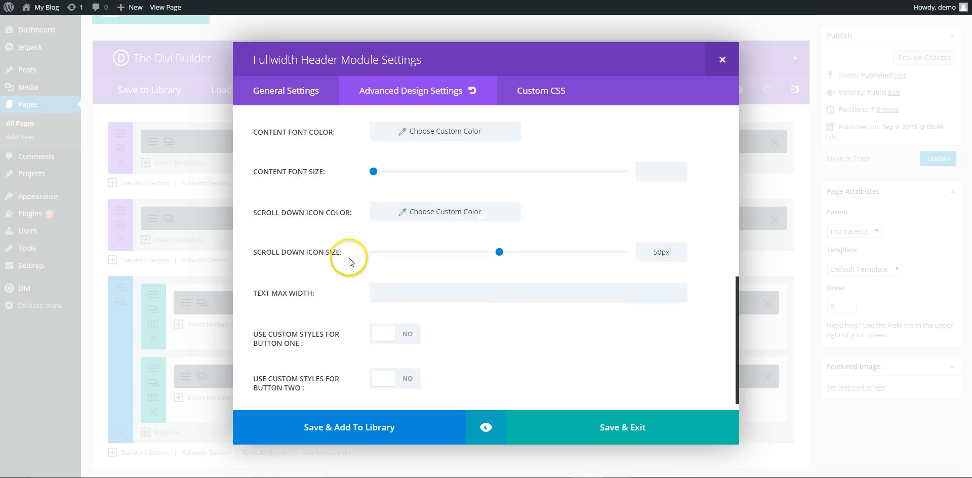
click(285, 95)
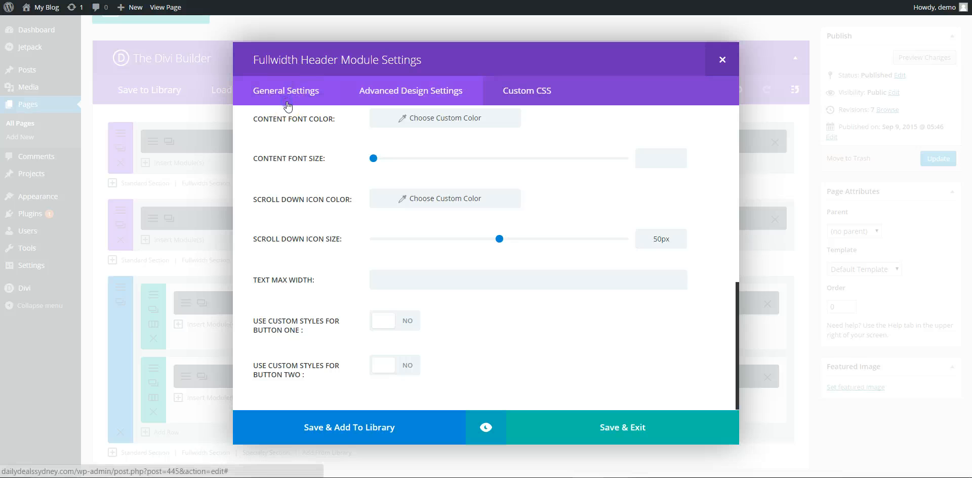
- Set the second Fullwidth Header's background color to the orange #ff613a copied from the notes document
click(511, 311)
scroll(509, 312, down, 1)
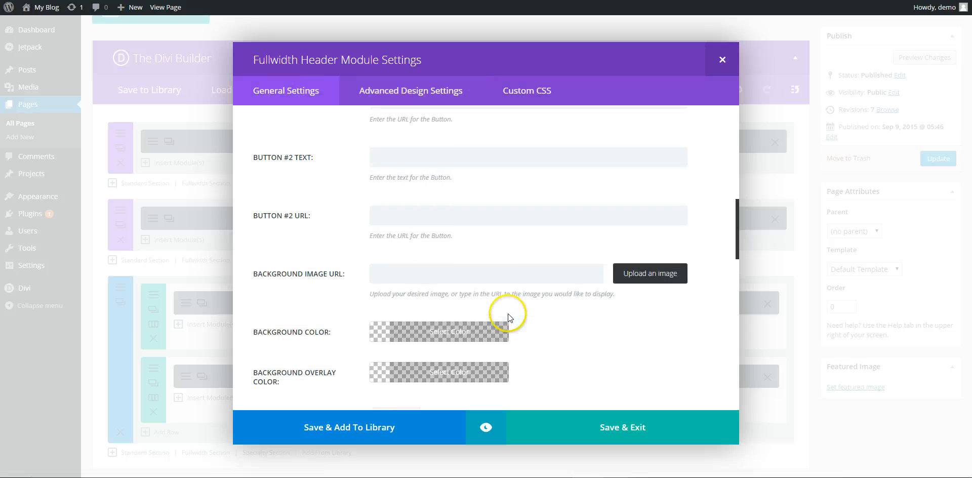
scroll(354, 215, up, 1)
scroll(347, 225, down, 2)
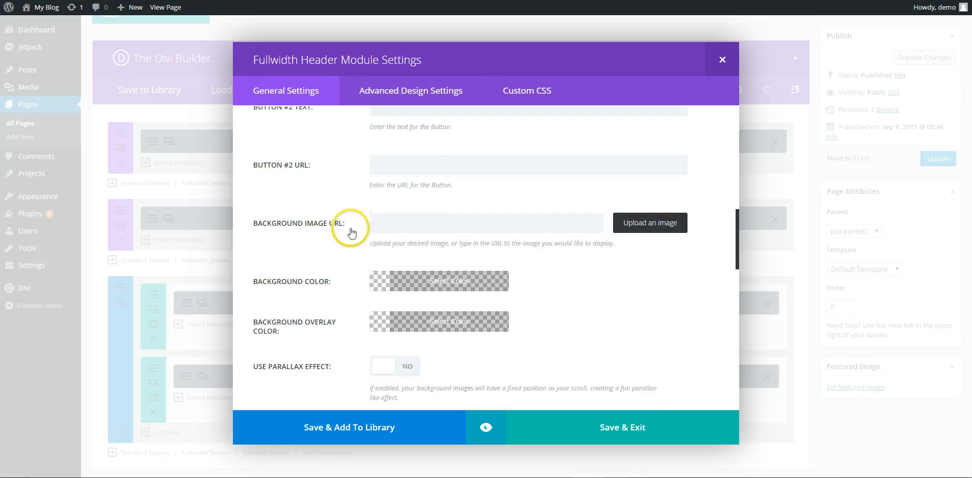
click(382, 284)
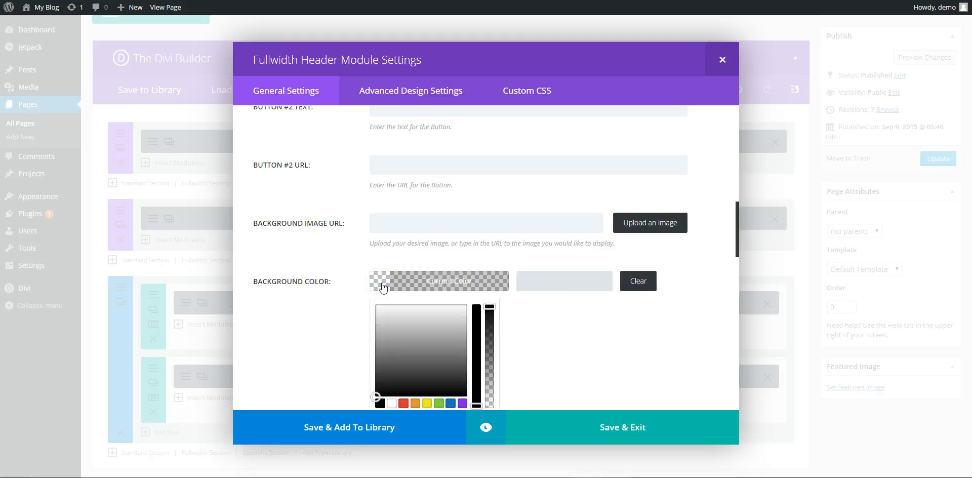
click(550, 278)
click(592, 444)
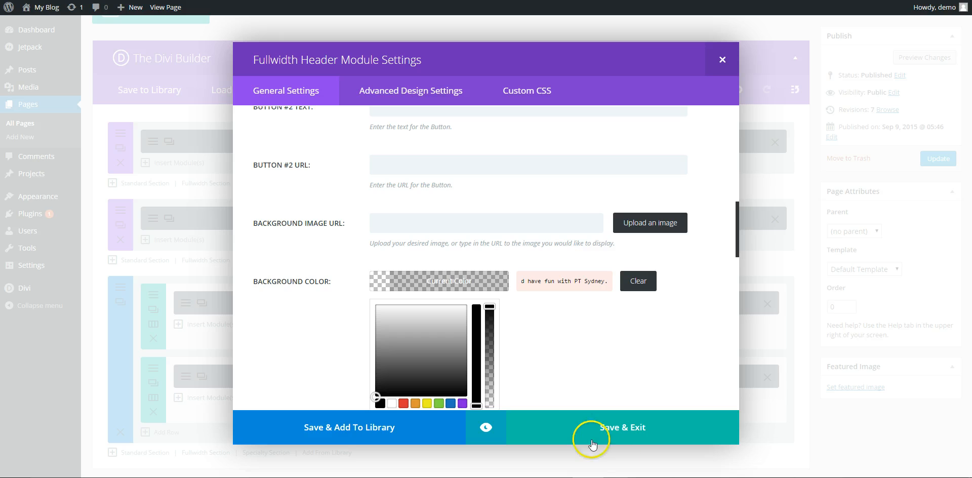
click(603, 477)
click(145, 81)
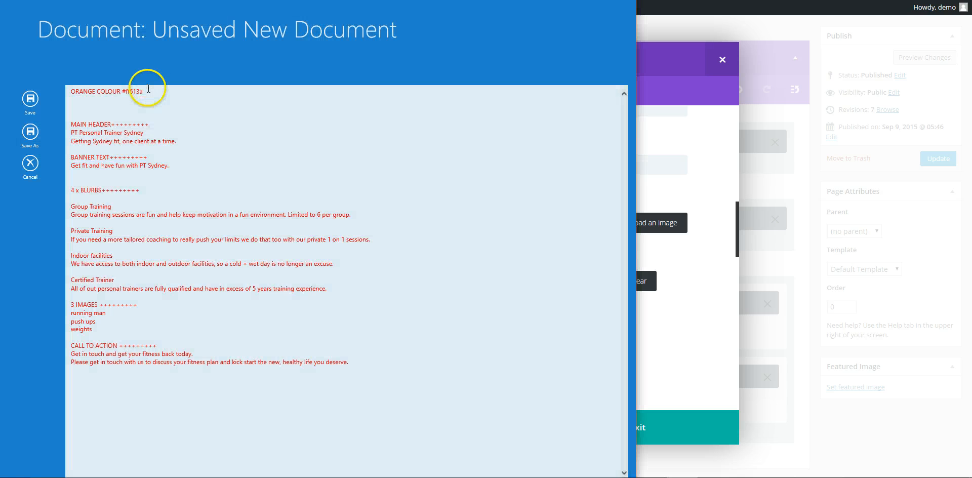
drag(145, 92, 125, 92)
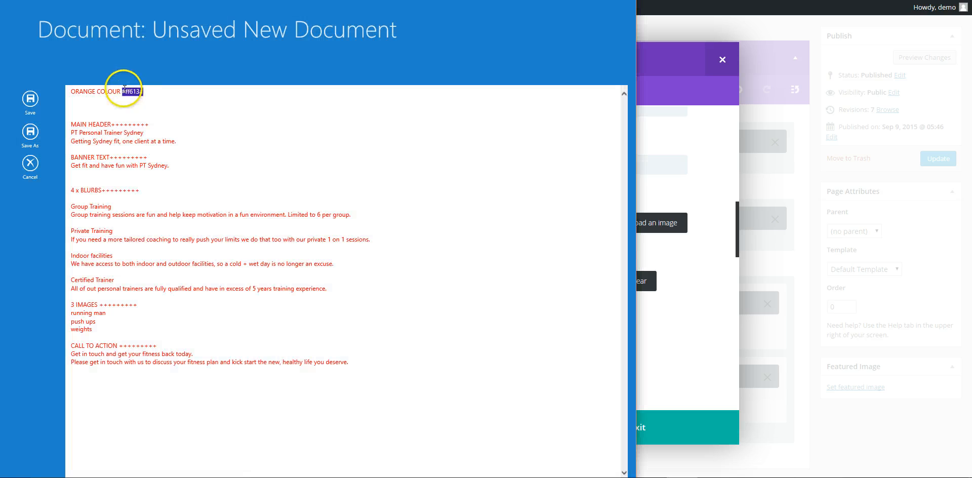
click(682, 305)
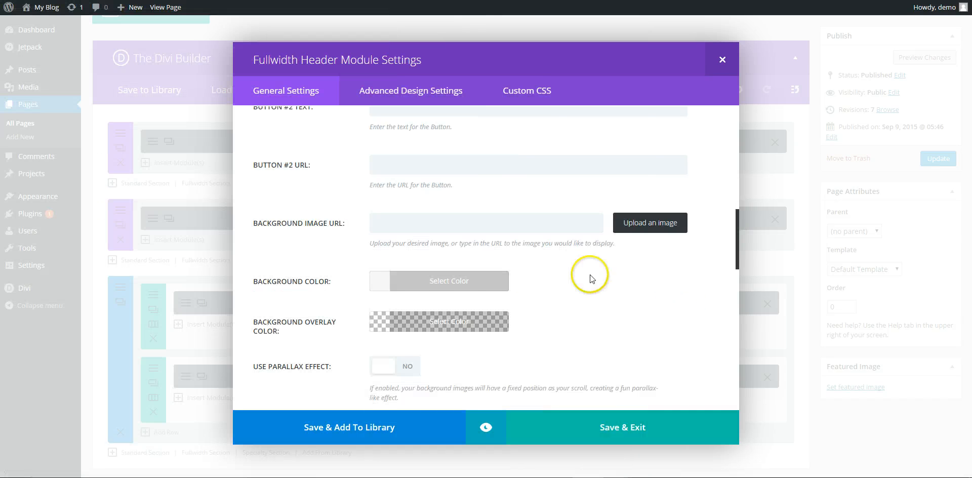
click(377, 281)
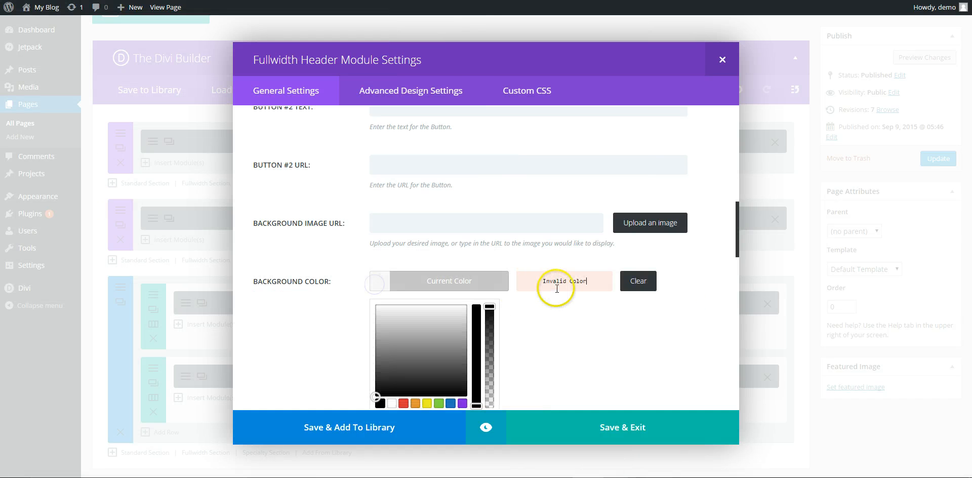
click(579, 283)
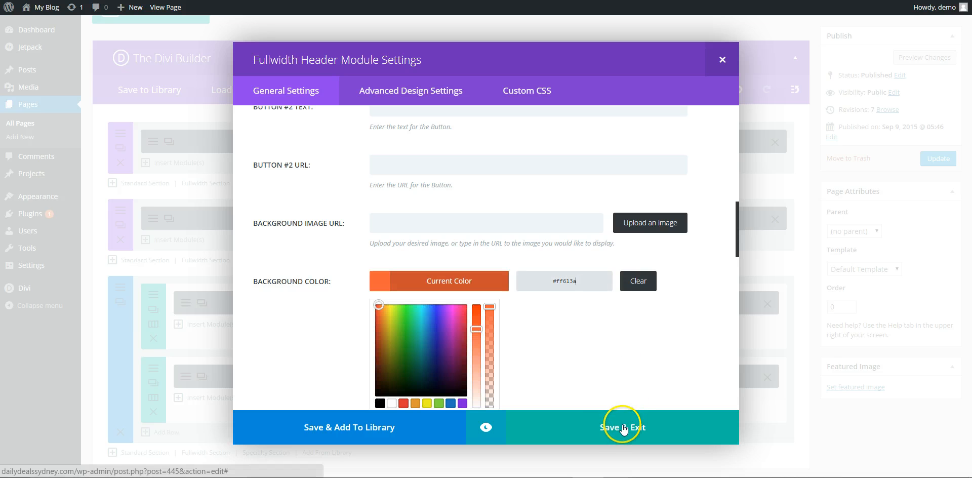
- Preview the banner header, save its module settings and open the page preview
click(486, 427)
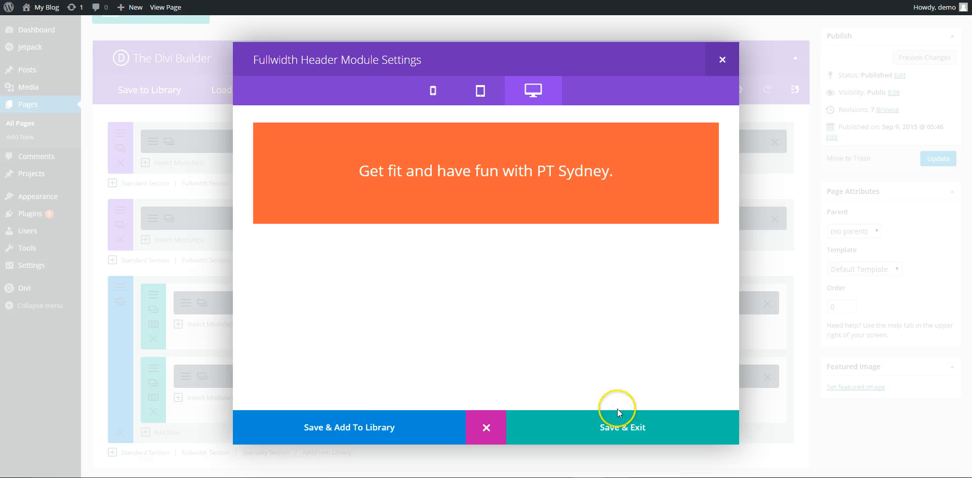
click(618, 429)
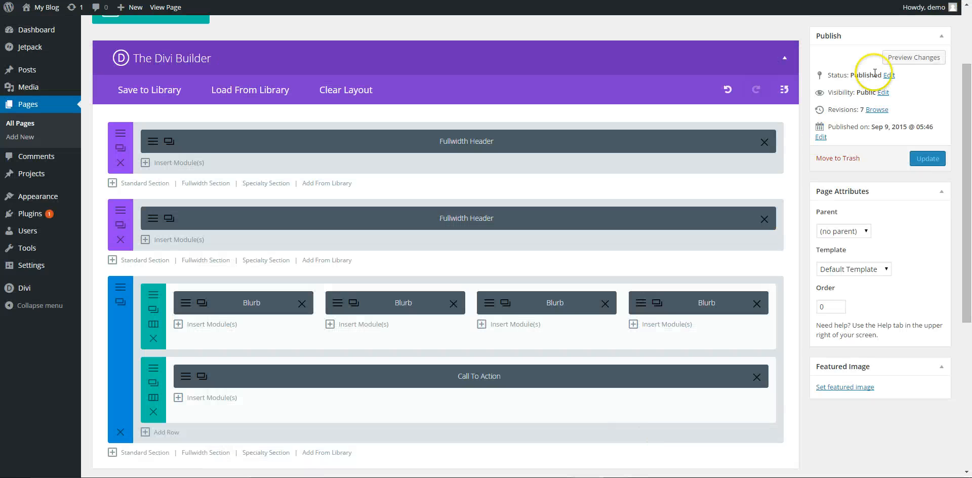
click(910, 58)
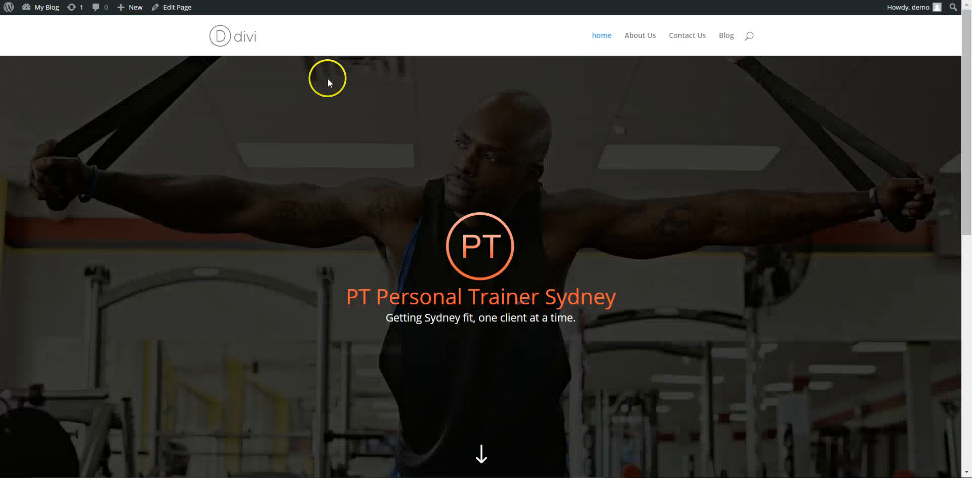
- Examine the banner and the four blurbs in the page preview and compare them with the finished example page
scroll(425, 231, down, 3)
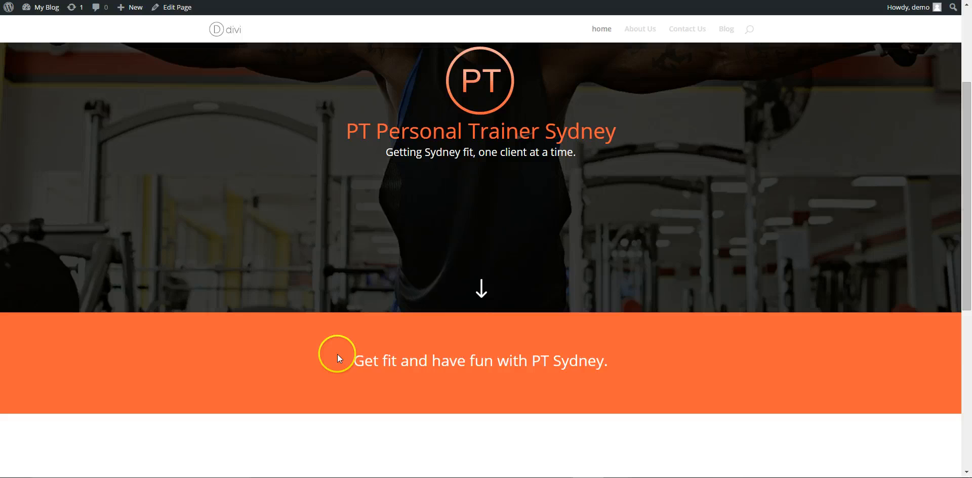
drag(337, 358, 644, 367)
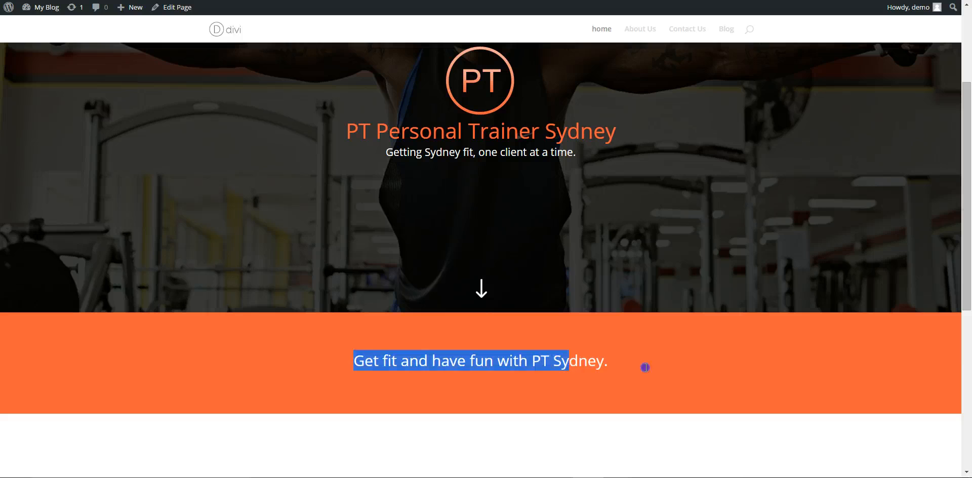
click(719, 371)
scroll(720, 371, down, 3)
scroll(723, 365, down, 2)
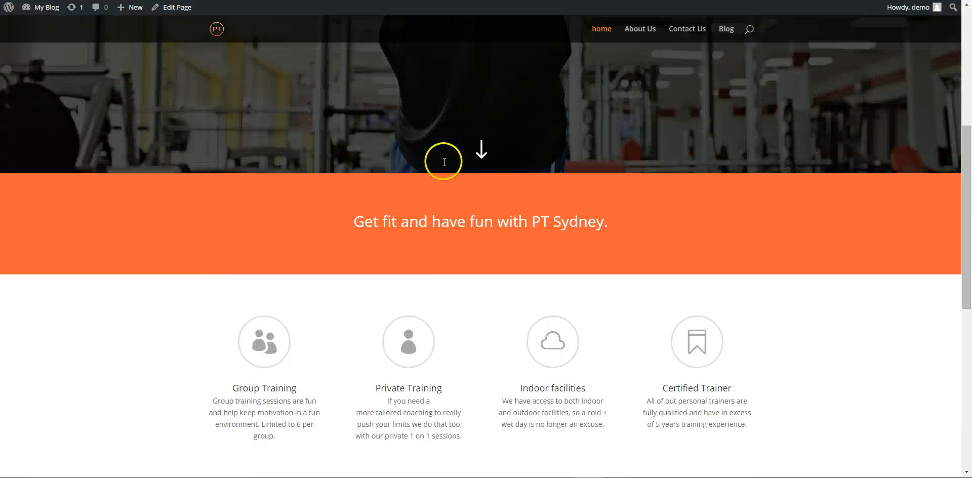
scroll(444, 162, down, 2)
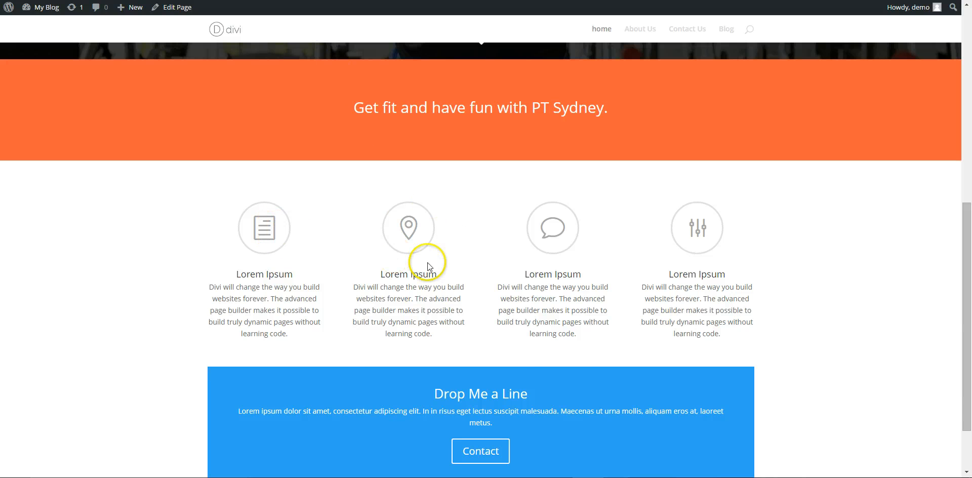
scroll(429, 257, up, 4)
scroll(433, 253, down, 3)
scroll(434, 258, down, 2)
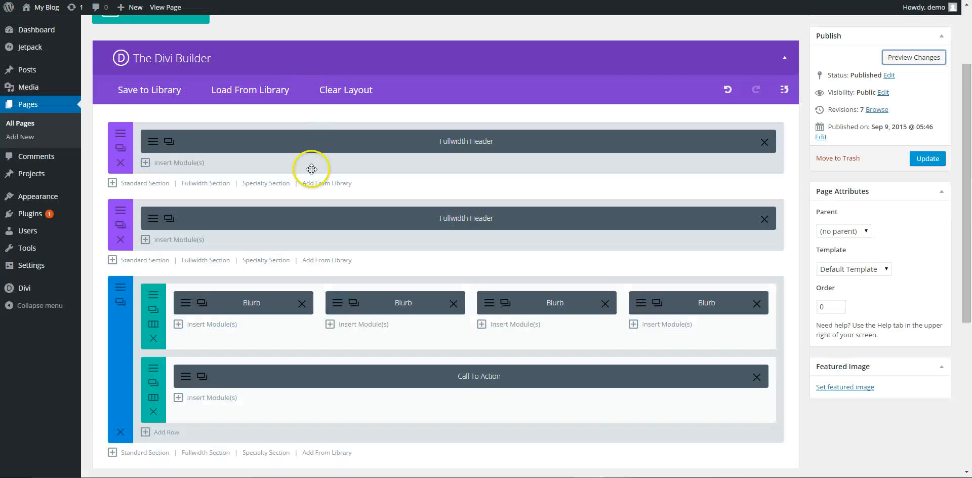
- Replace the first Blurb's title with "Group Training" from the notes document
scroll(310, 202, down, 1)
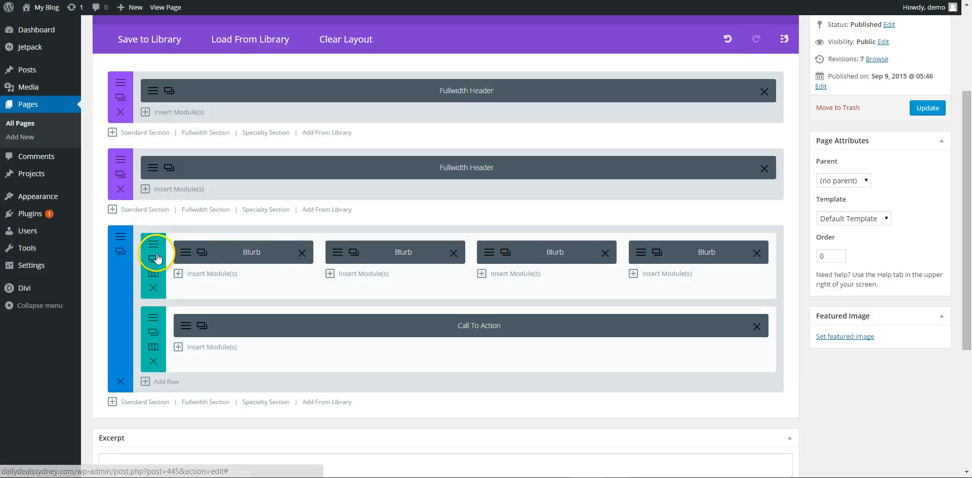
click(184, 253)
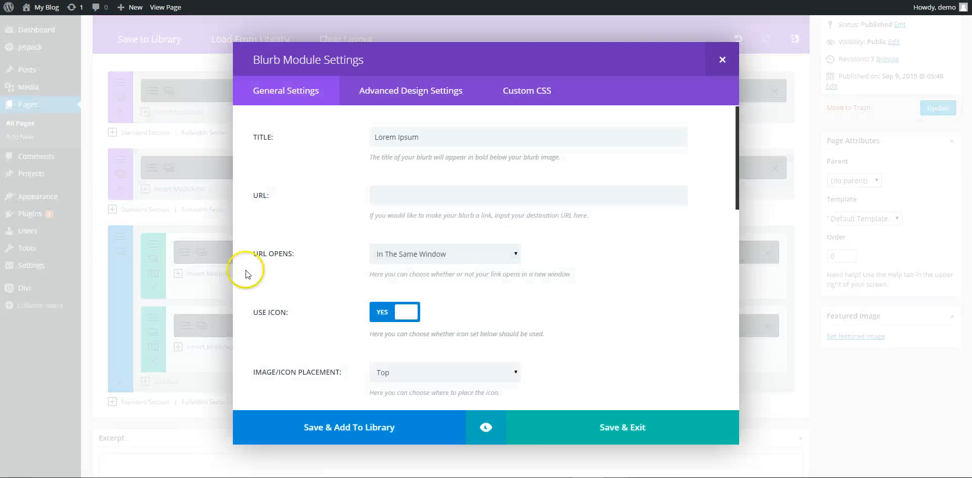
click(677, 477)
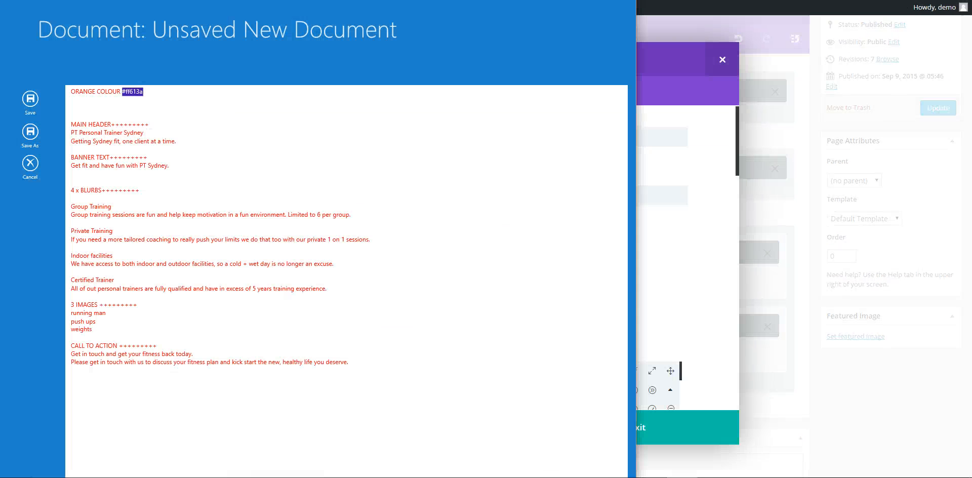
drag(121, 204, 63, 209)
key(ctrl+c)
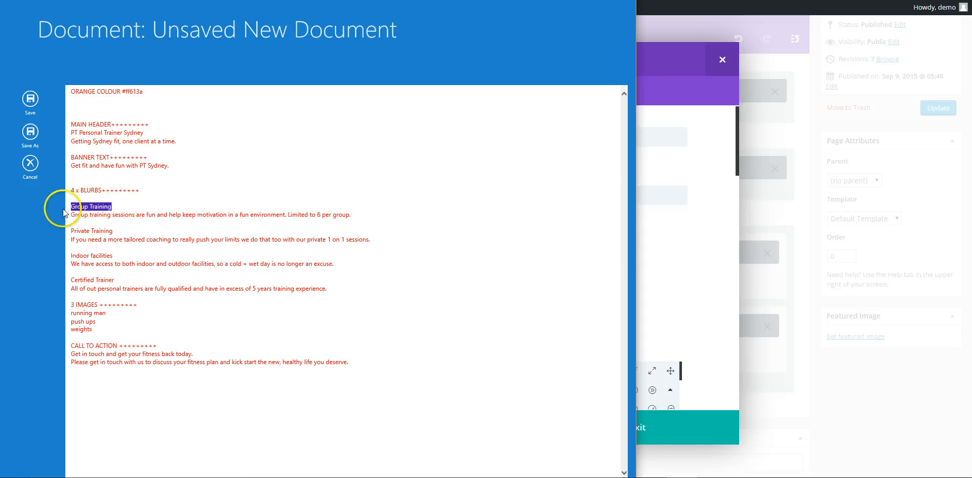
click(665, 247)
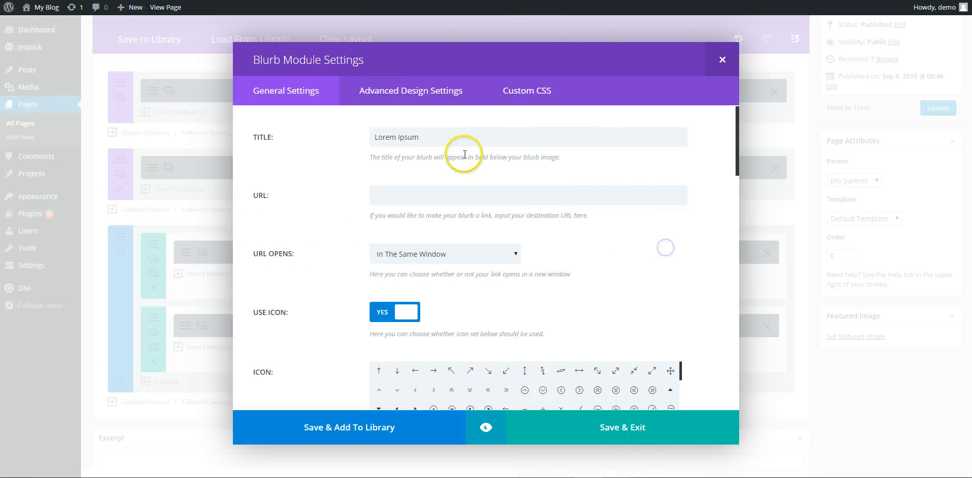
click(399, 137)
drag(399, 137, 313, 136)
key(ctrl+v)
- Choose the solid two-person icon for the first Blurb
scroll(329, 198, down, 1)
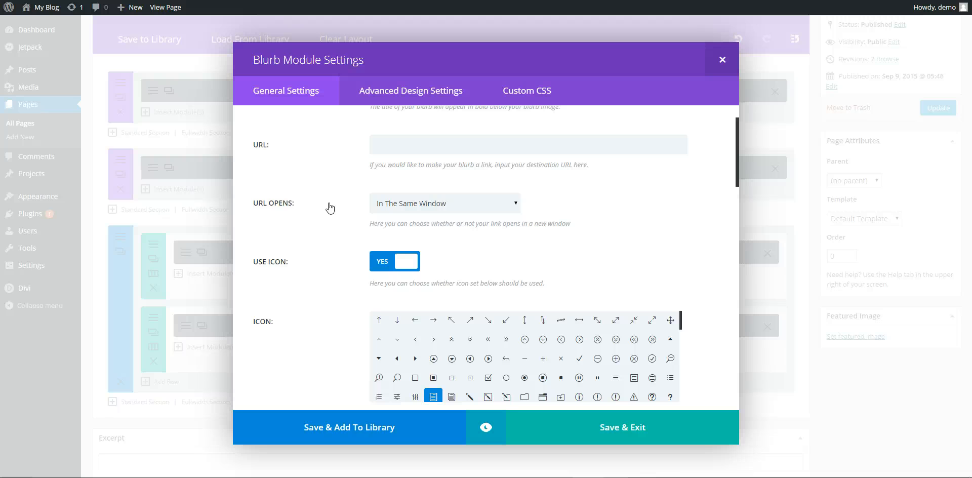
click(331, 208)
click(399, 154)
scroll(334, 218, down, 3)
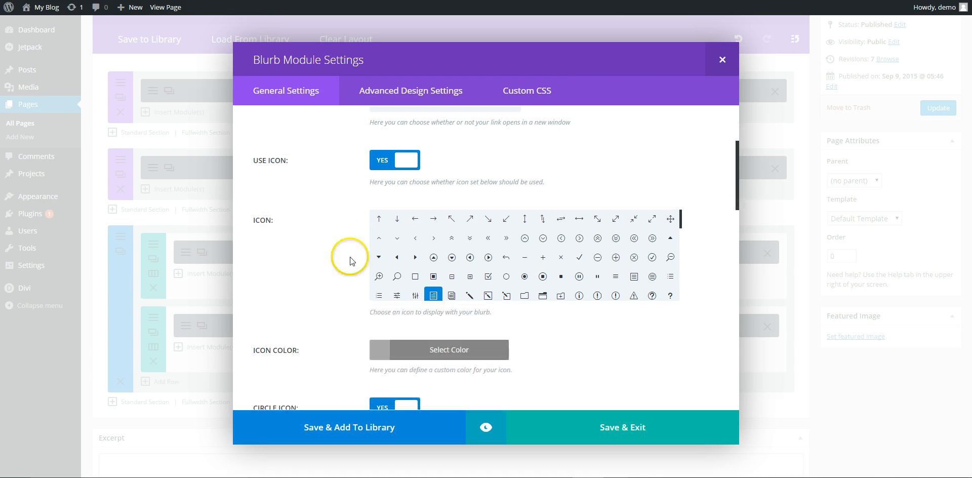
scroll(430, 258, down, 5)
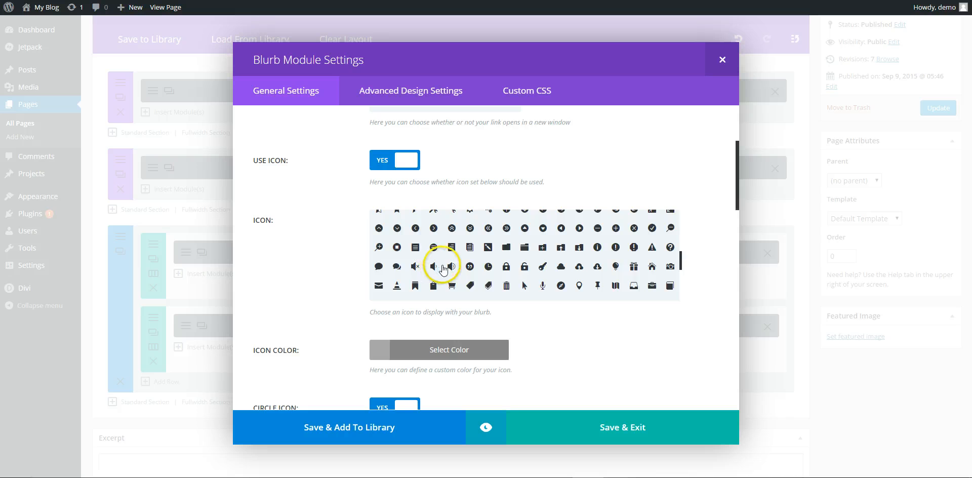
scroll(445, 269, down, 2)
scroll(446, 270, down, 2)
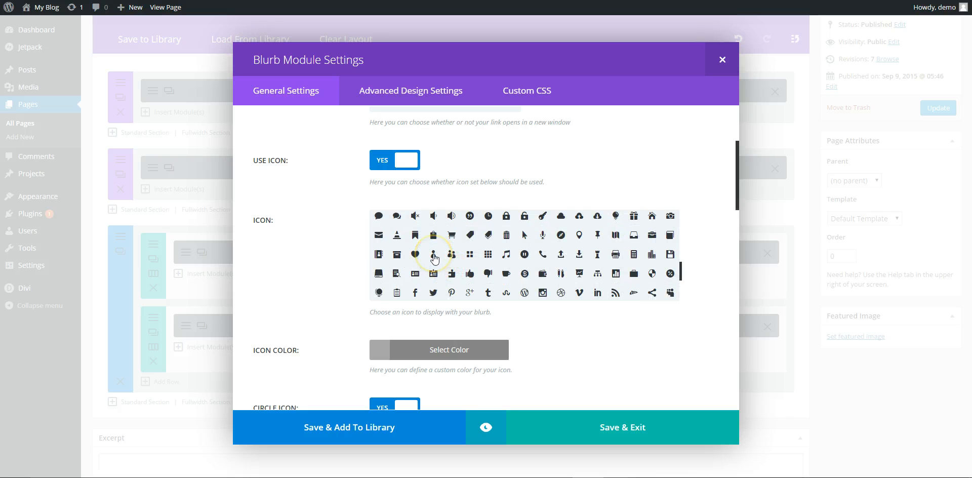
click(452, 255)
scroll(324, 251, up, 4)
scroll(333, 243, down, 6)
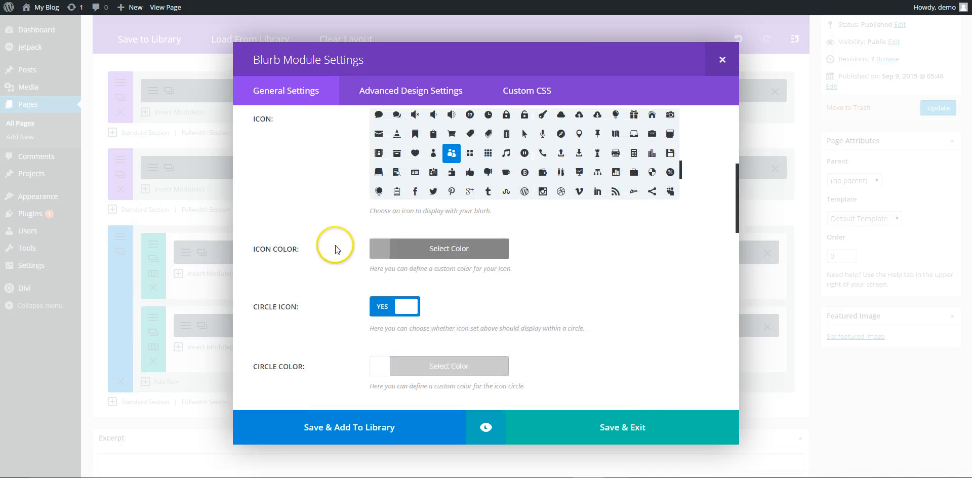
- Replace the first Blurb's content with the Group Training description from the notes document and save the module
scroll(339, 268, down, 3)
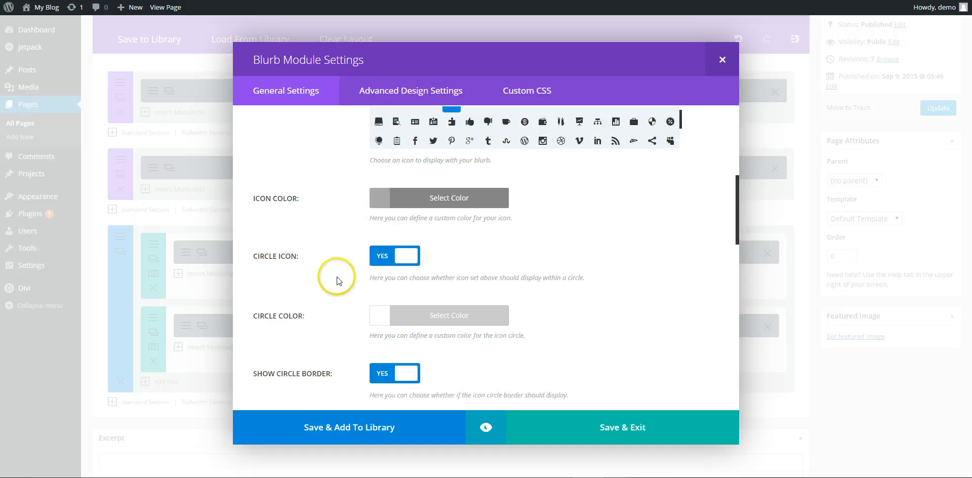
scroll(338, 284, down, 10)
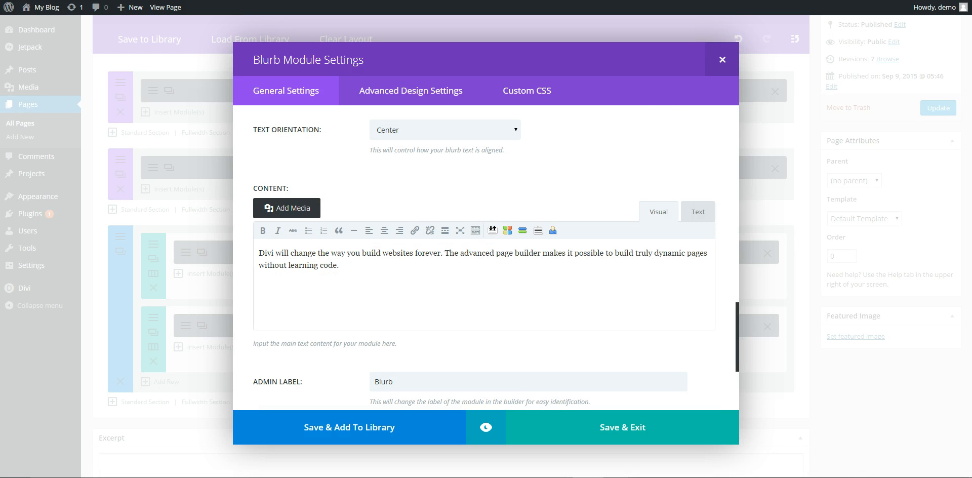
key(alt+Tab)
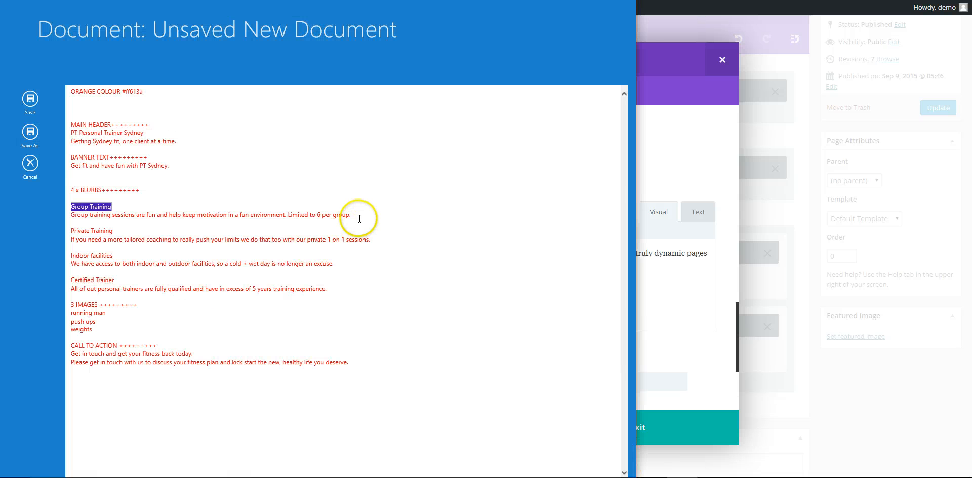
drag(358, 217, 54, 215)
key(ctrl+c)
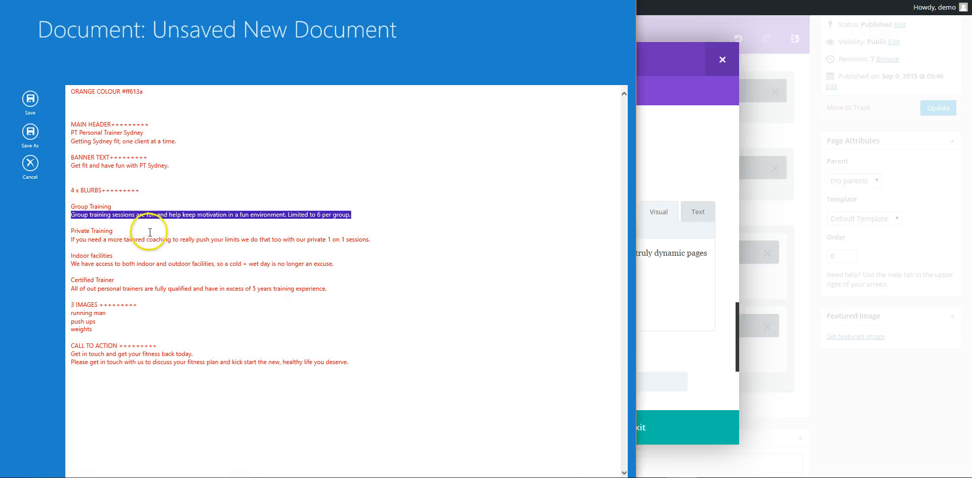
click(681, 315)
key(ctrl+a)
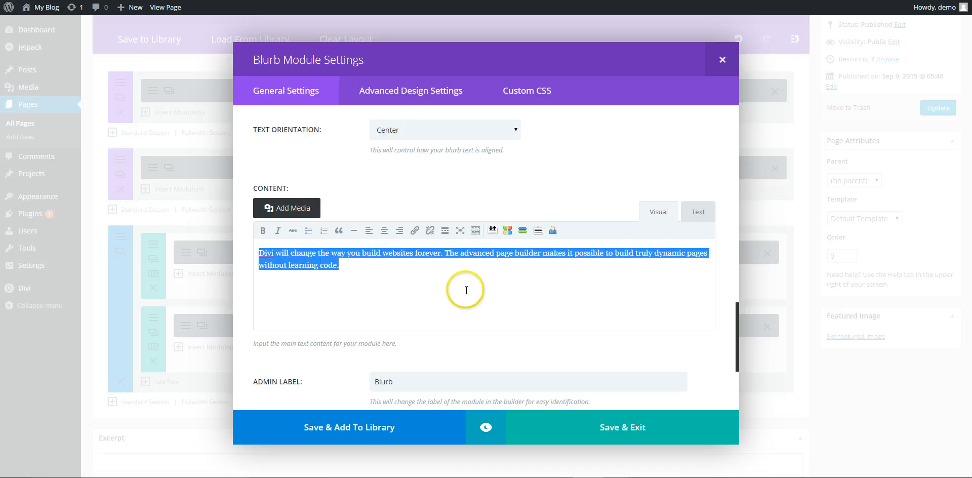
key(ctrl+v)
click(631, 428)
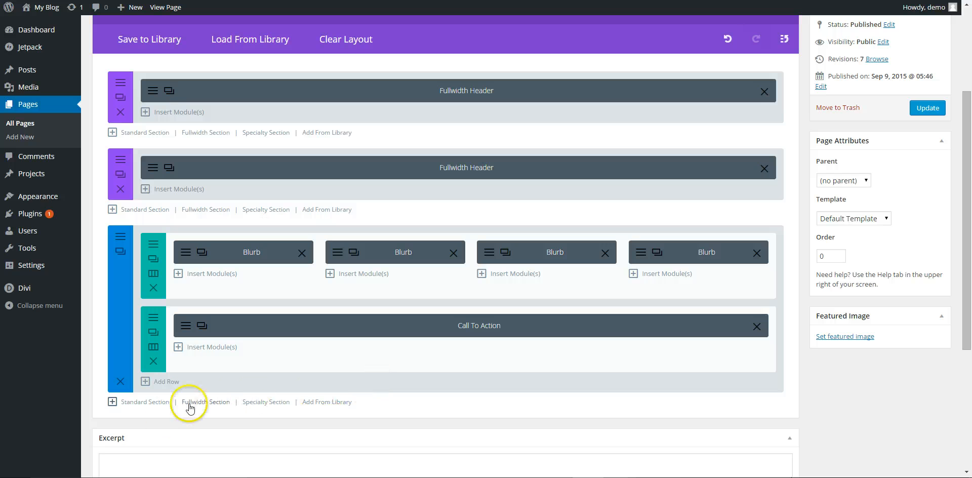
key(alt+Tab)
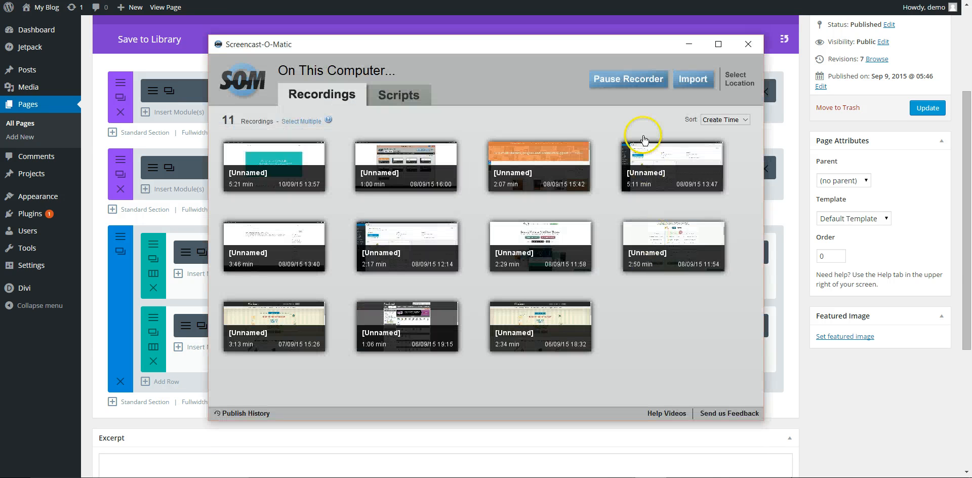
click(628, 79)
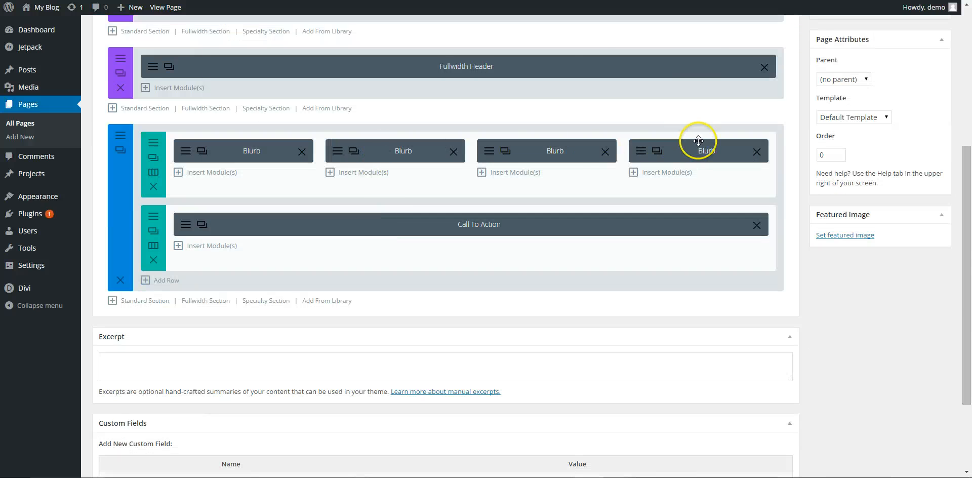
- Preview the page changes, check all four blurbs and compare them and the section below with the finished example page
scroll(860, 266, up, 4)
scroll(883, 262, up, 1)
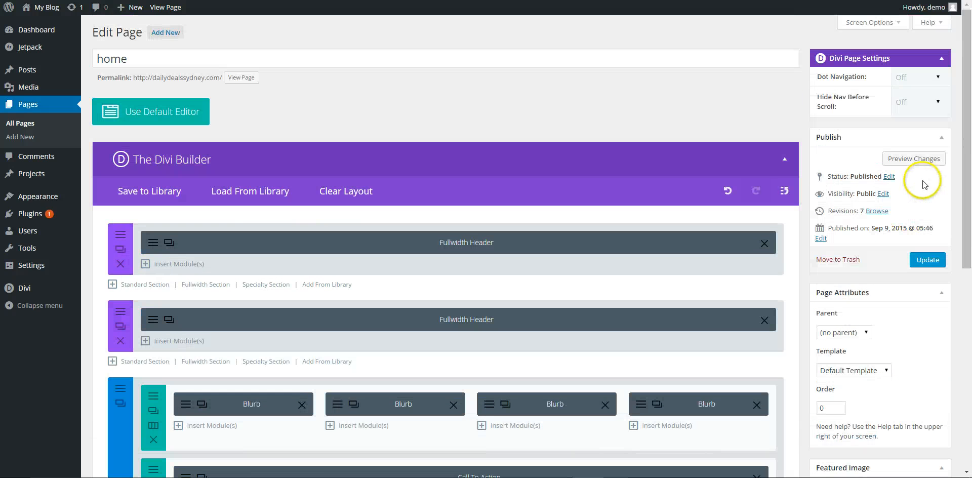
click(914, 158)
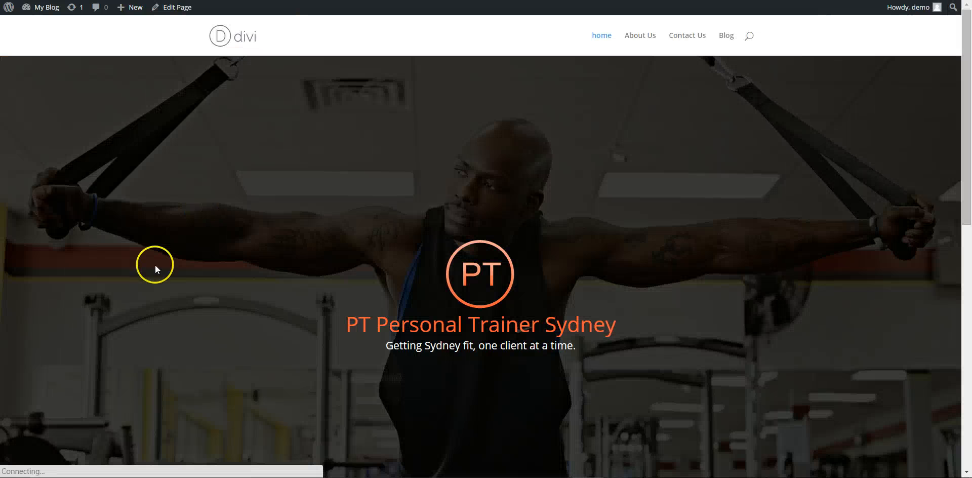
scroll(658, 302, down, 7)
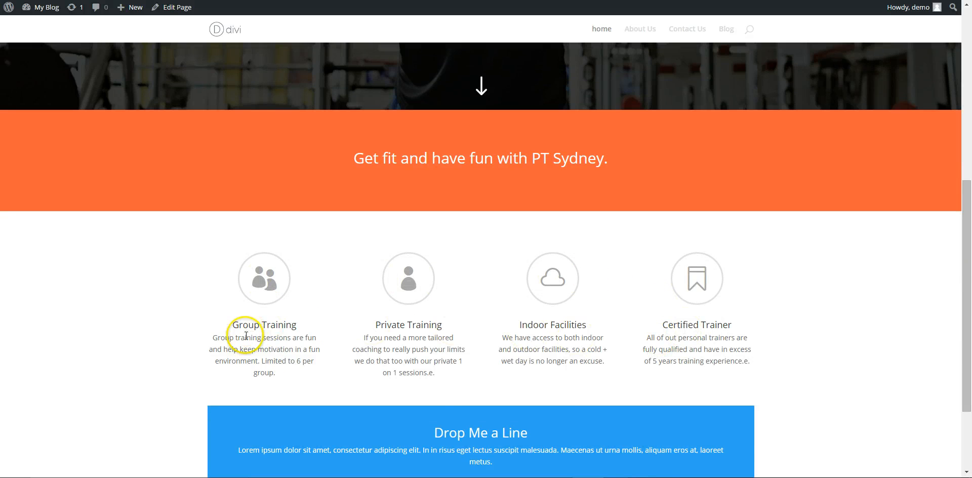
scroll(735, 349, down, 1)
scroll(736, 349, down, 2)
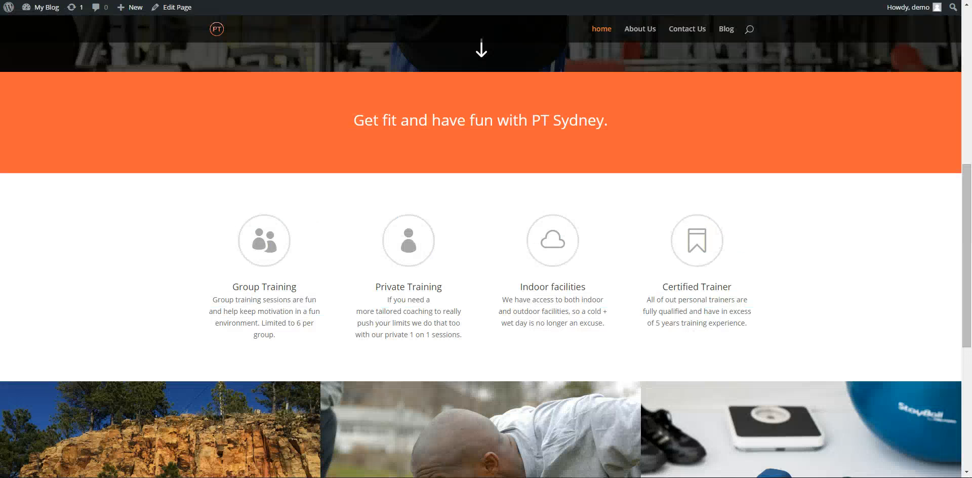
scroll(471, 208, down, 3)
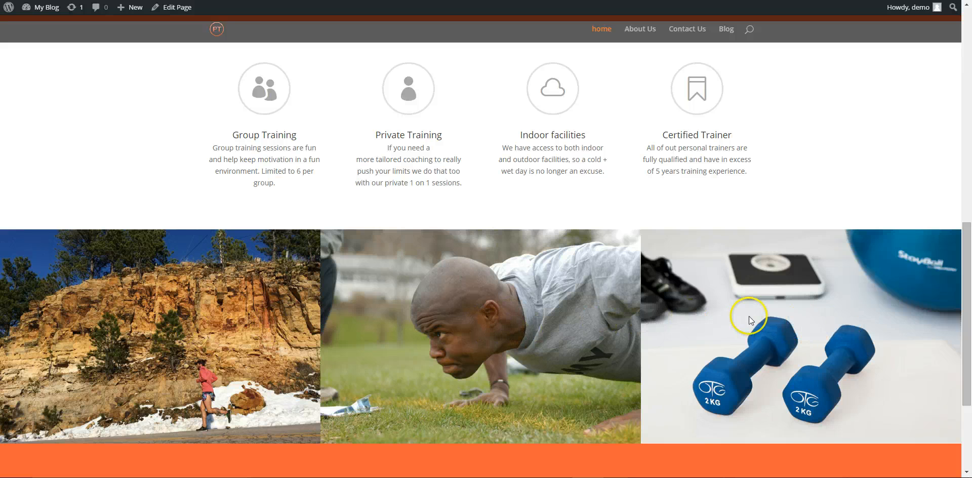
scroll(748, 315, down, 3)
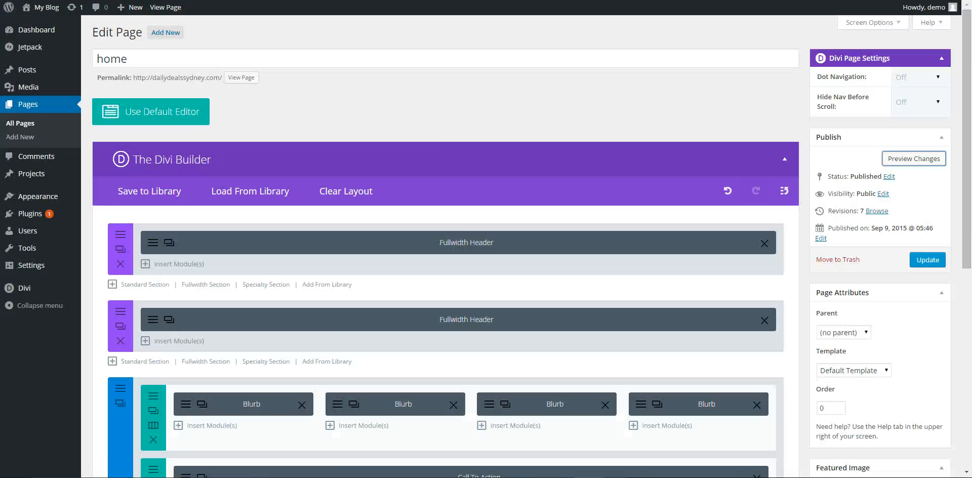
- Add a standard section with a single full-width column below the section holding the blurbs and Call To Action
scroll(449, 182, down, 4)
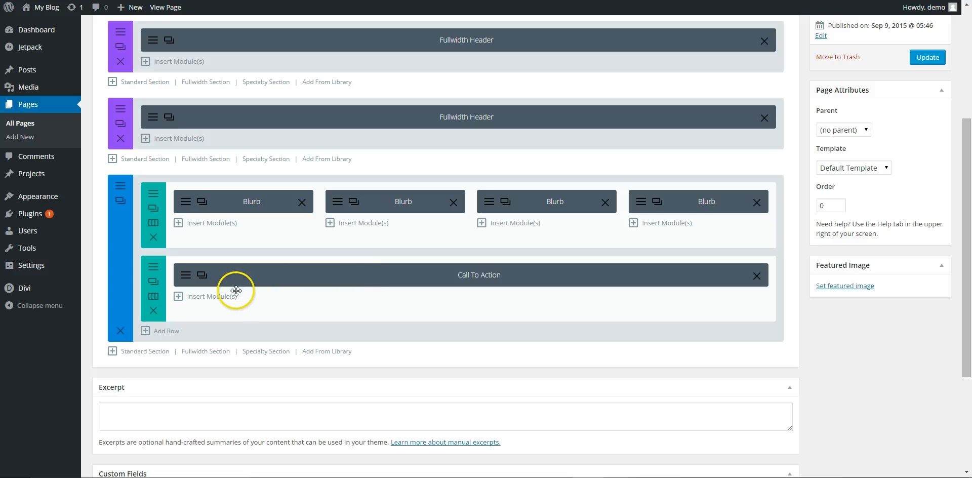
click(157, 351)
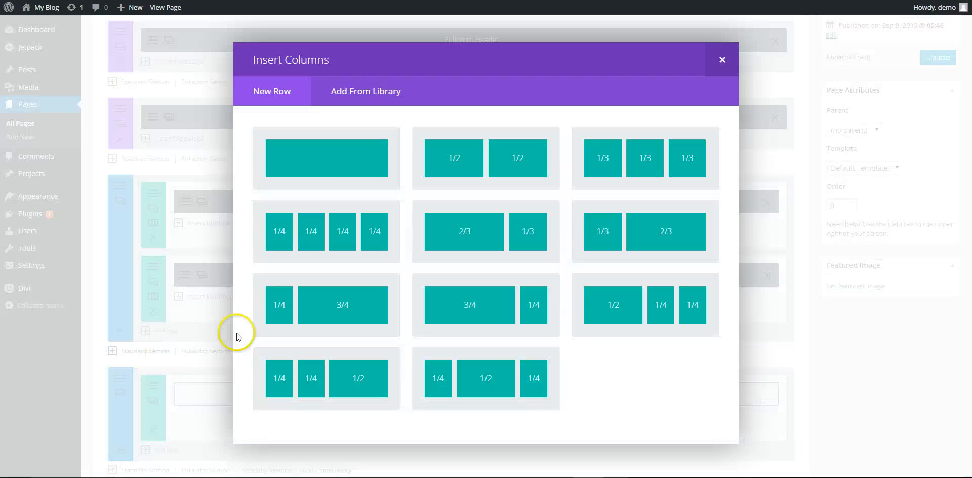
click(334, 168)
- Move the Call To Action row into the new standard section and delete that section's empty row
scroll(329, 175, down, 2)
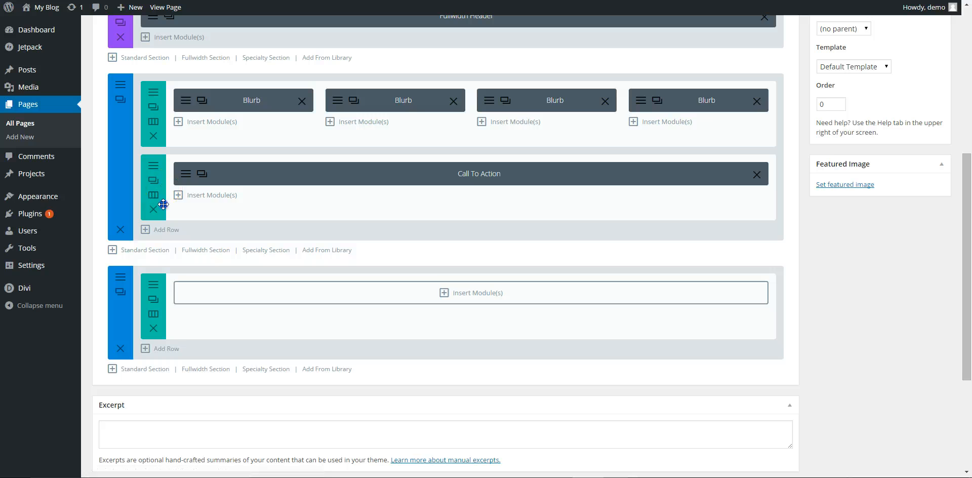
drag(163, 194, 161, 284)
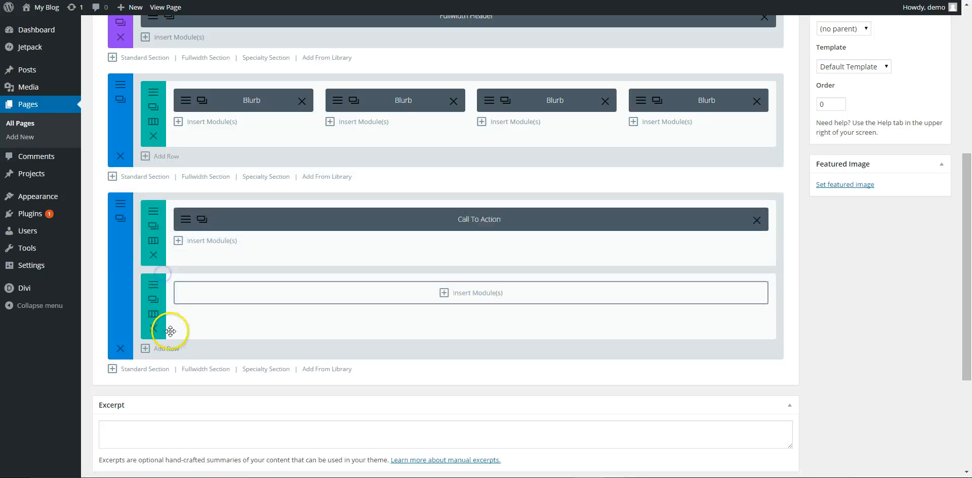
click(154, 329)
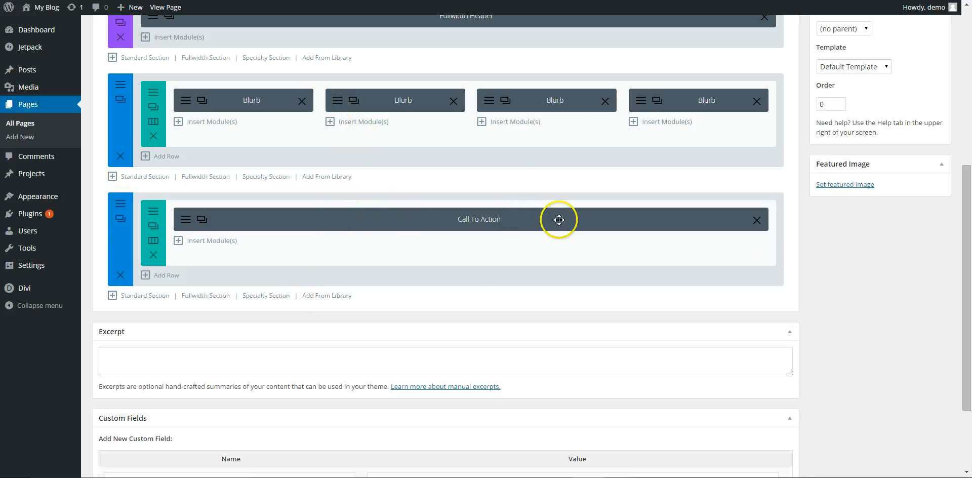
- Preview the page to check the separation between the blurbs and the Call To Action, and return to the page editor
scroll(830, 241, up, 3)
scroll(837, 215, up, 3)
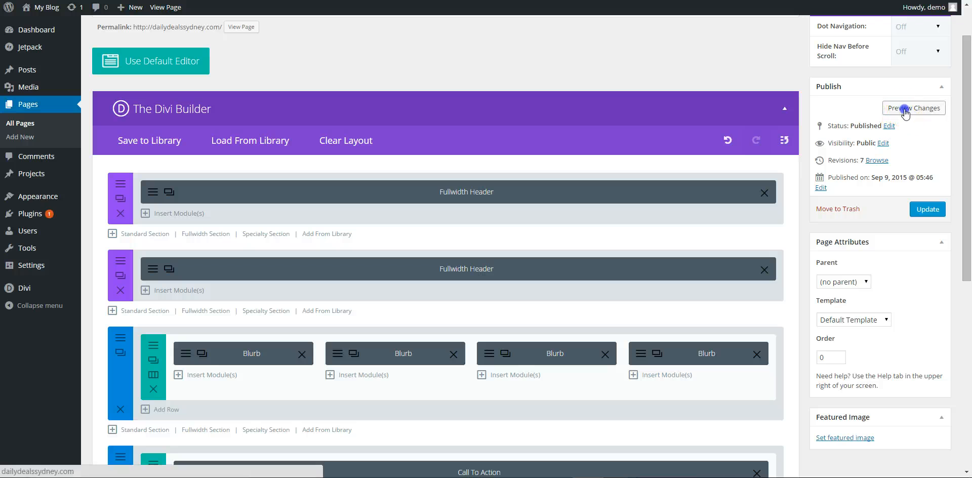
click(912, 108)
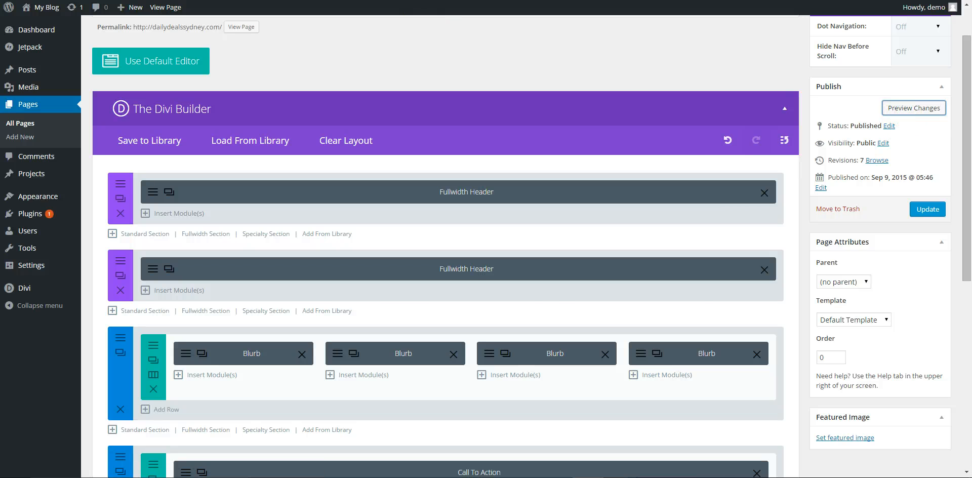
scroll(379, 214, down, 6)
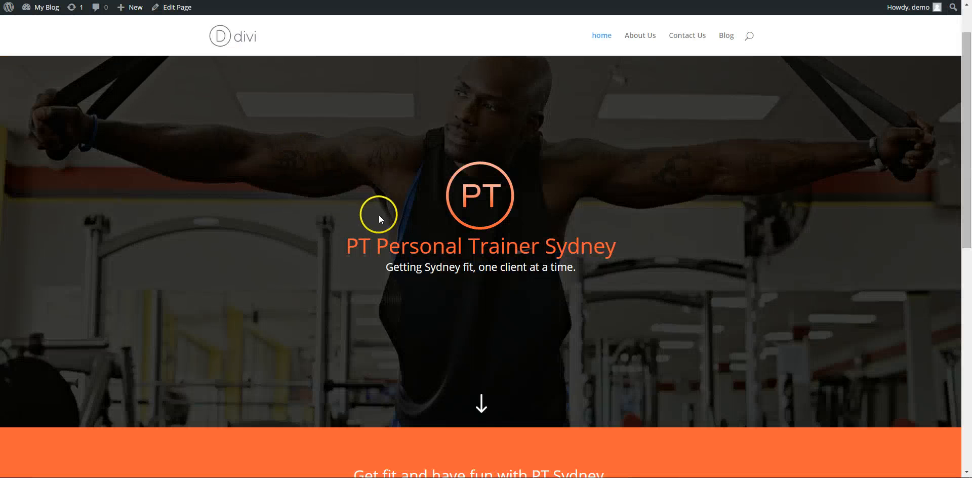
scroll(389, 212, down, 4)
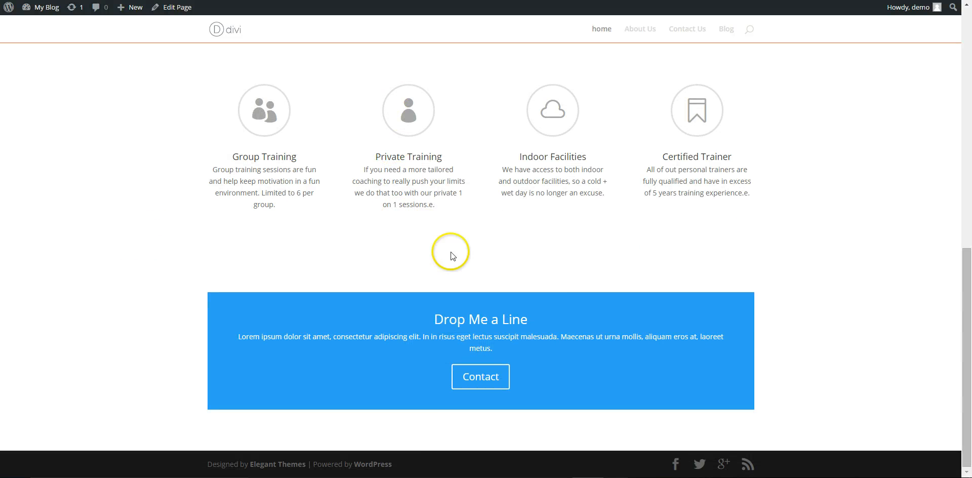
click(172, 7)
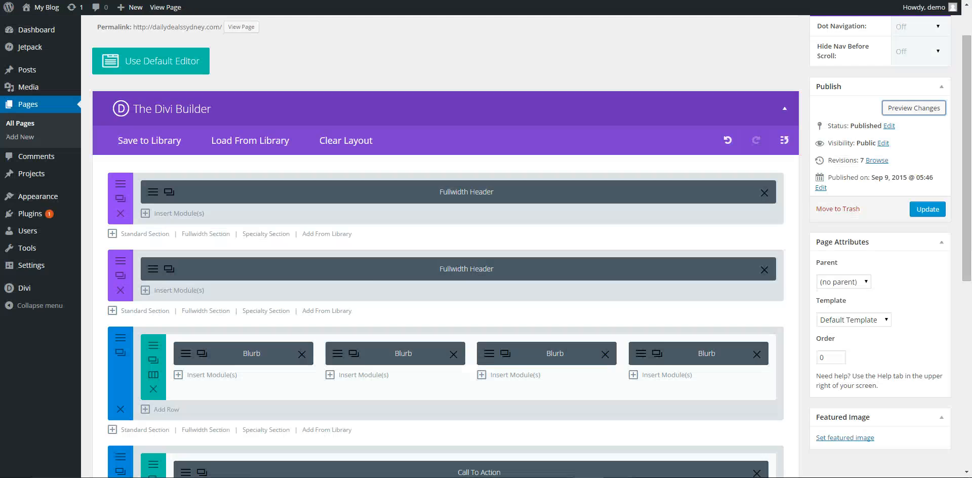
- Add a standard section with three one-third columns between the Blurb section and the Call To Action section
scroll(356, 264, down, 4)
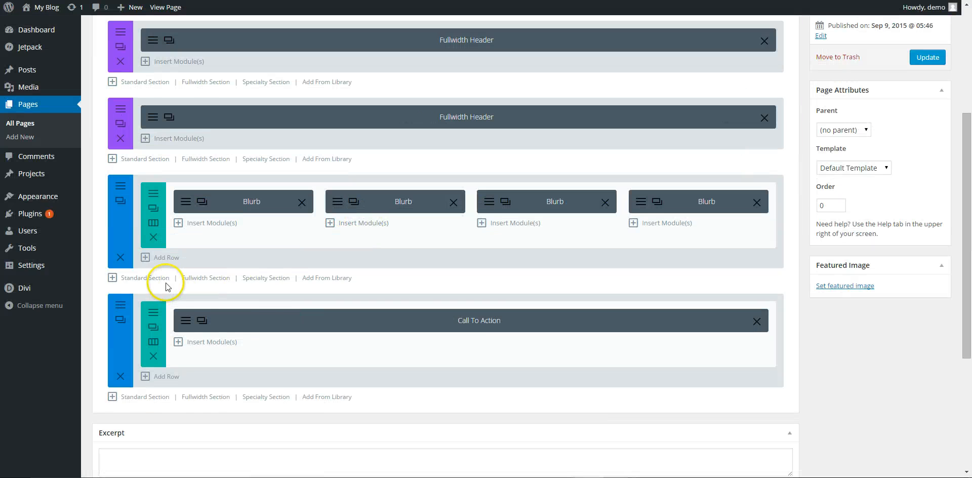
click(148, 278)
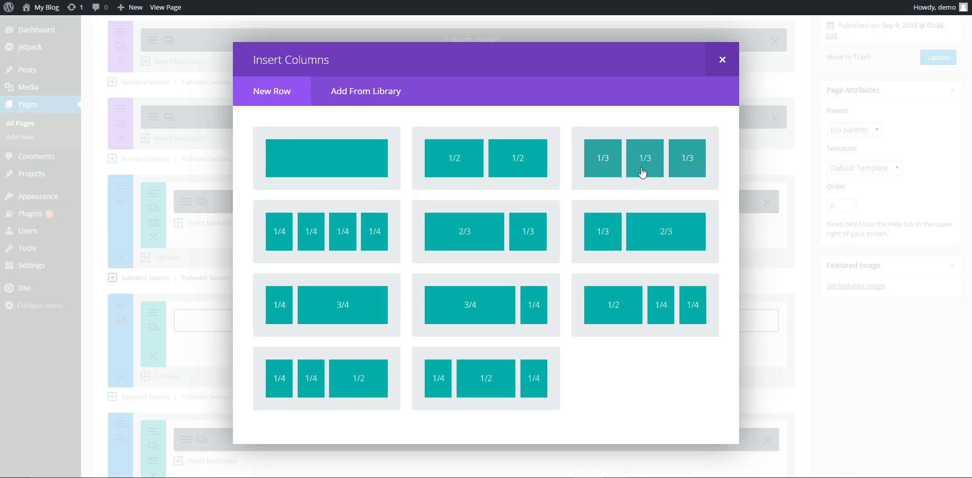
click(641, 167)
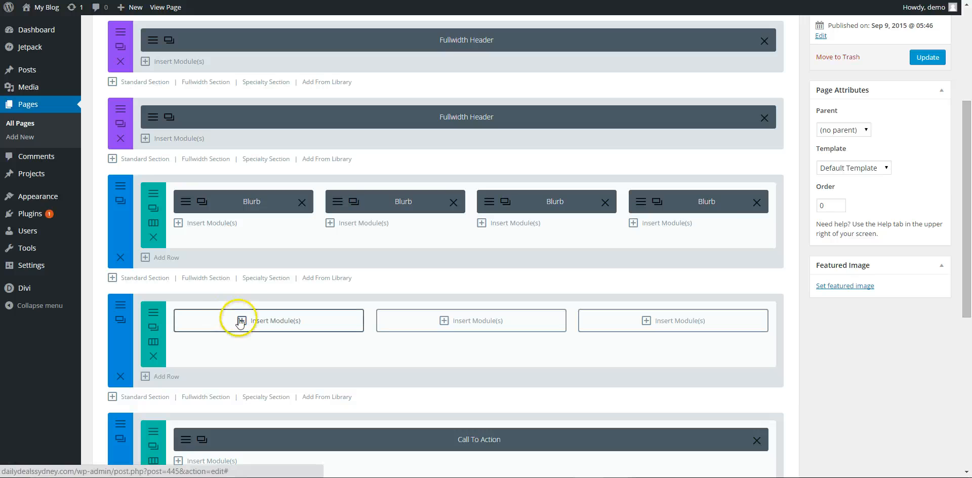
- Insert an Image module in the first column of the three-column row and review its general settings
click(267, 322)
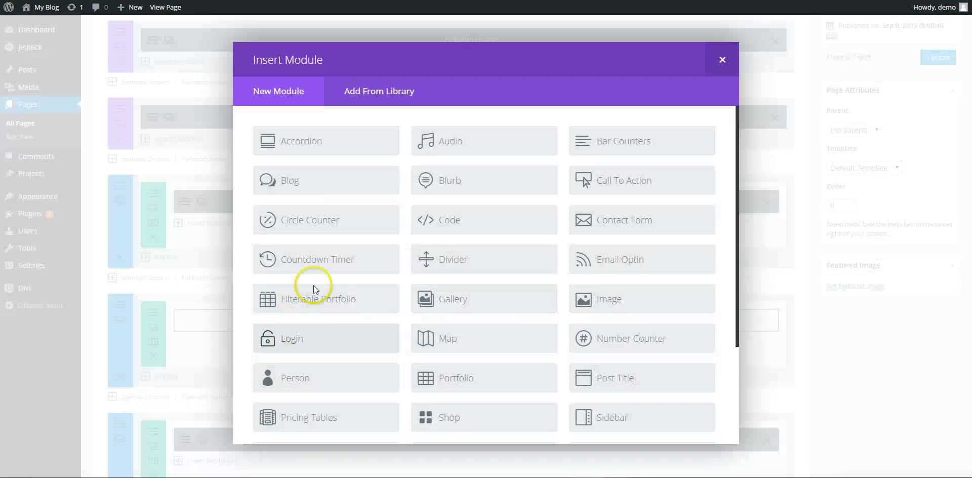
click(626, 304)
scroll(519, 266, down, 5)
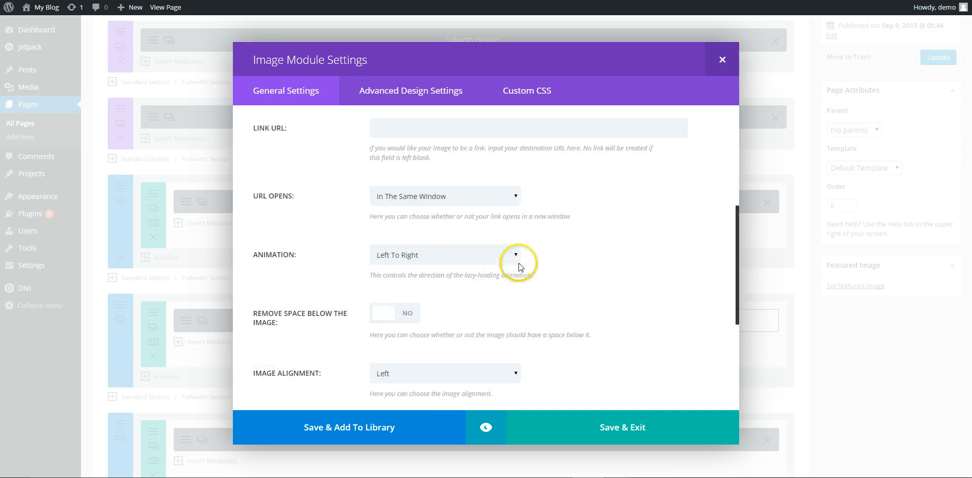
scroll(537, 270, down, 3)
scroll(559, 271, up, 10)
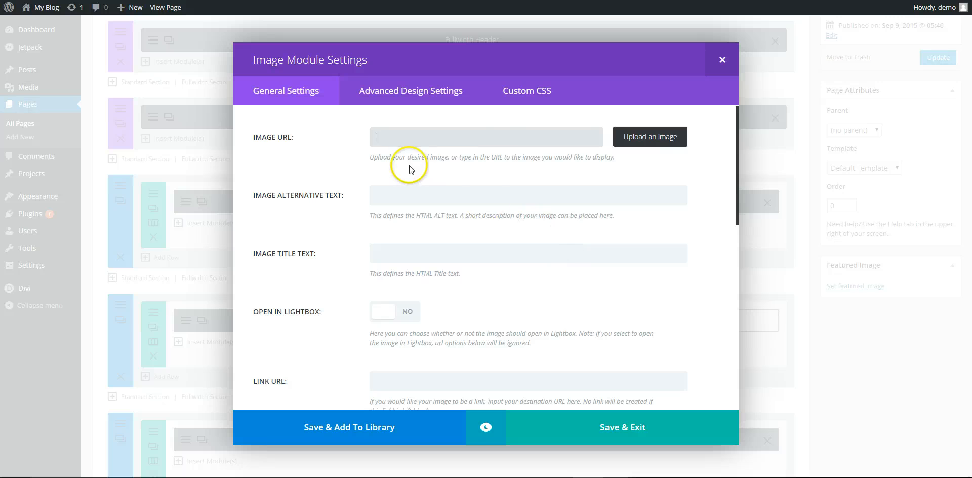
- Upload the pushup image file to the media library for the first column's Image module
click(661, 135)
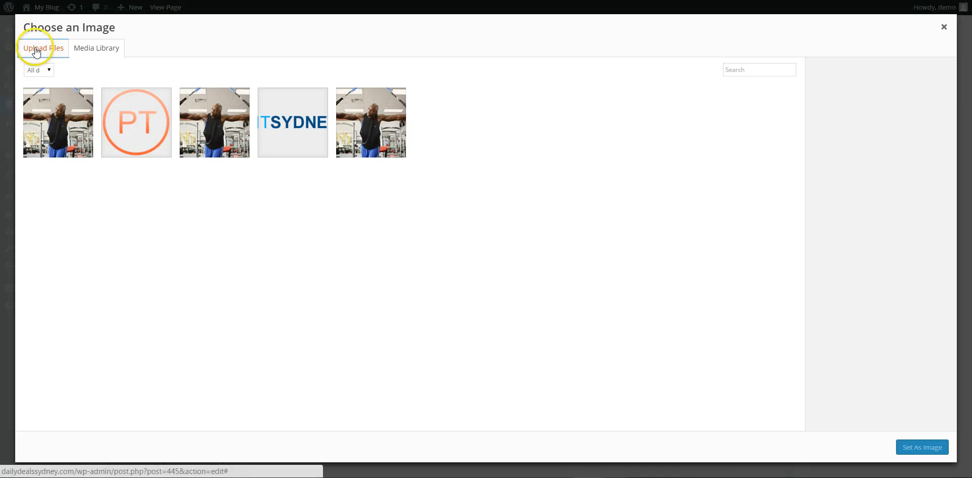
click(36, 52)
click(487, 226)
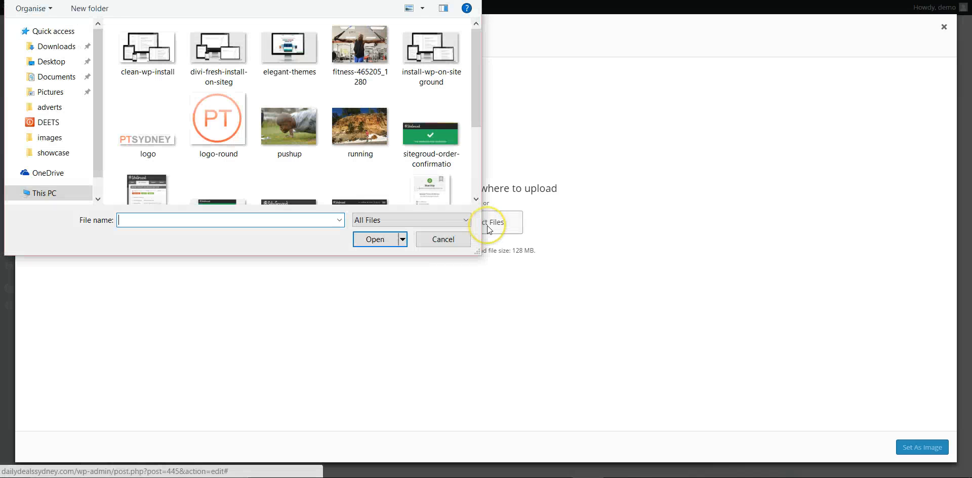
click(296, 138)
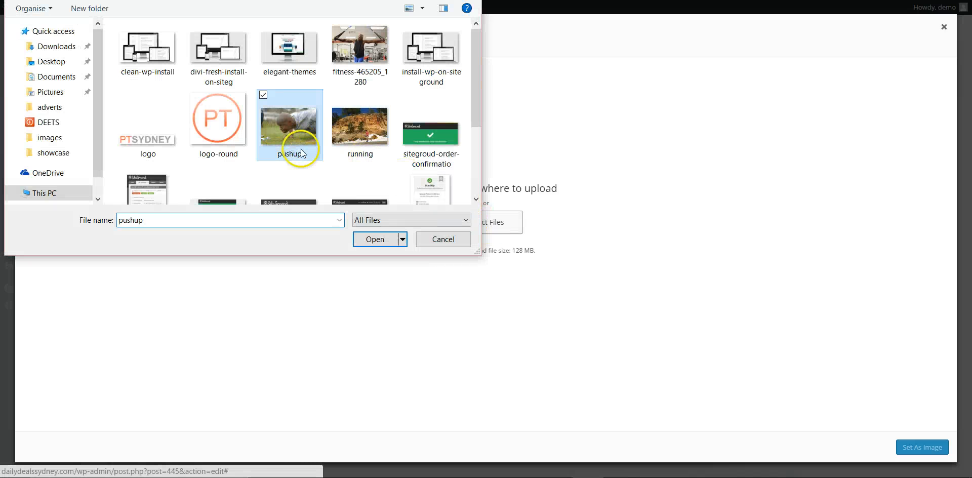
click(374, 239)
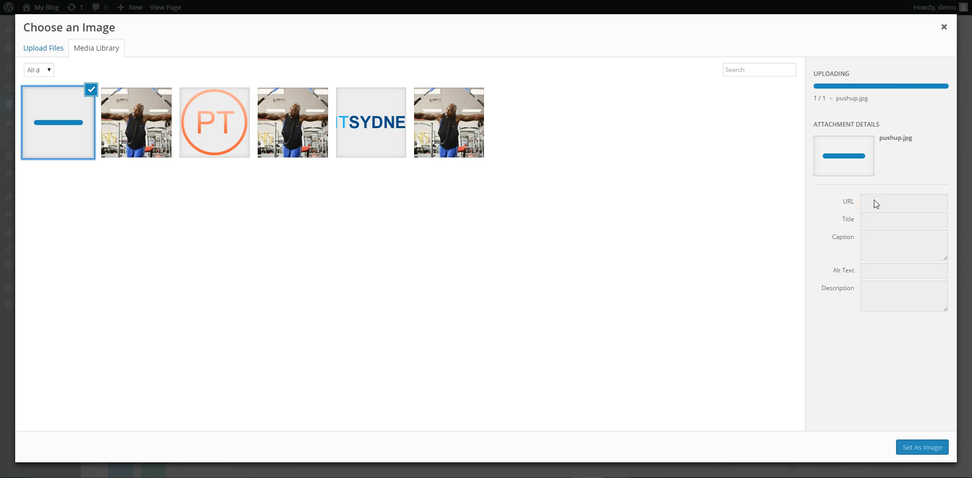
- Copy the uploaded picture's title "pushup" into its alt text and set the picture as the module's image
drag(894, 179, 827, 183)
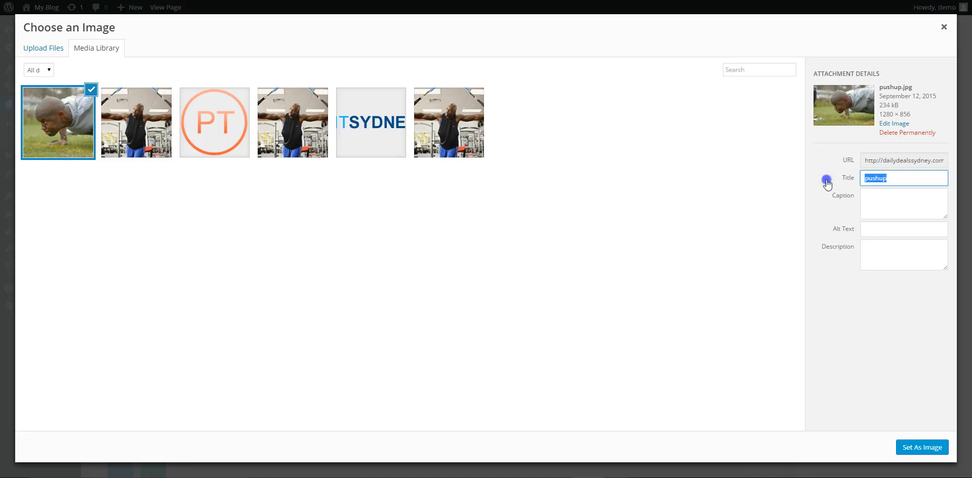
key(ctrl+c)
click(874, 230)
key(ctrl+v)
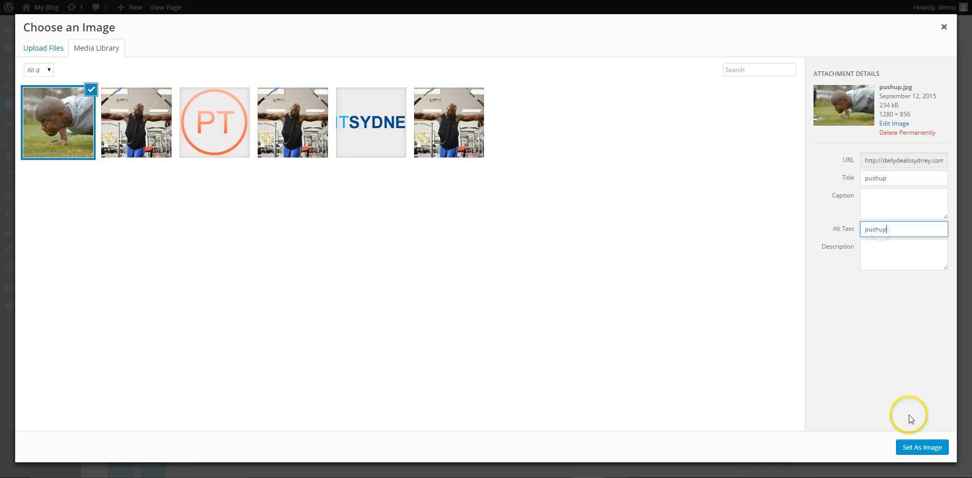
click(920, 452)
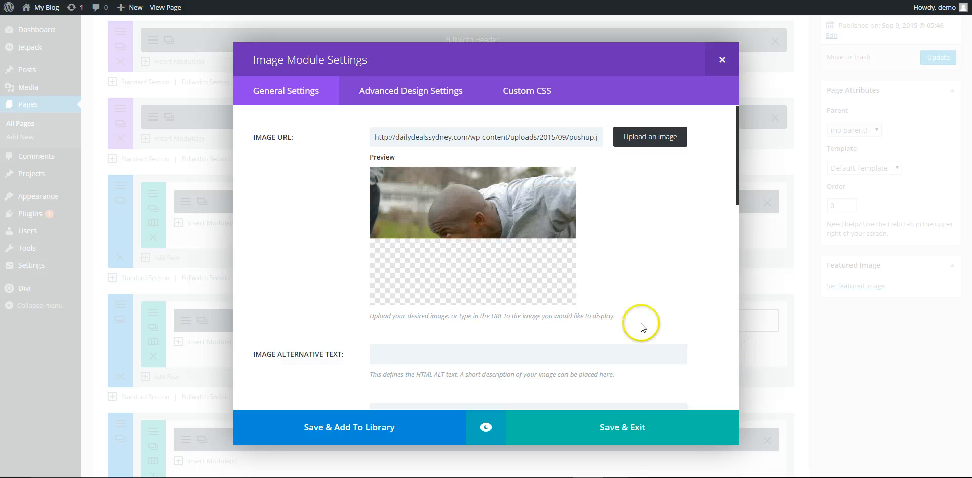
- Set the module's image alternative text and image title text to "pushup"
scroll(646, 323, down, 1)
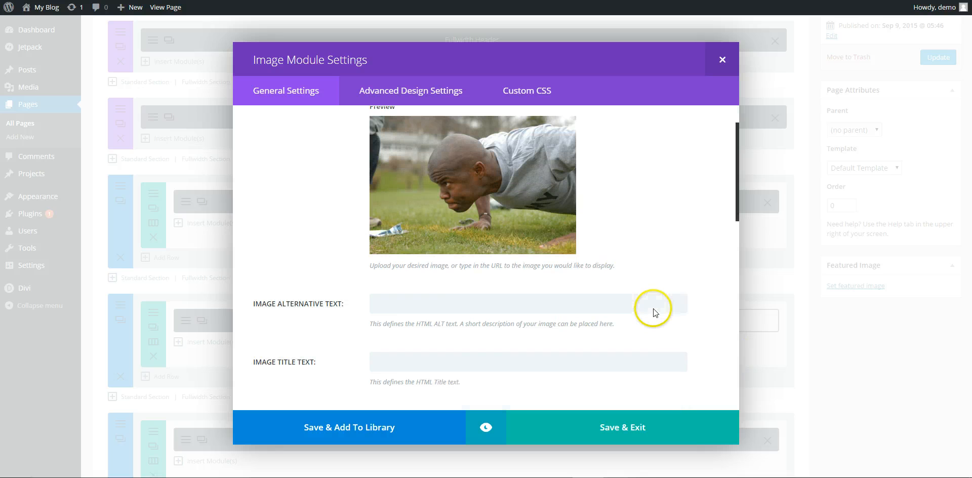
click(410, 304)
click(390, 367)
key(ctrl+v)
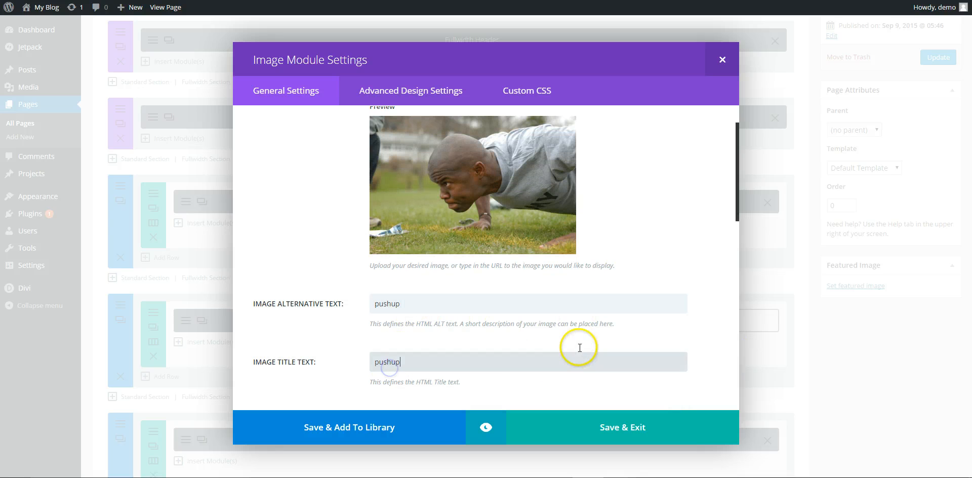
- Set the pushup image's animation to Fade In and save the module
scroll(580, 343, down, 3)
scroll(573, 332, down, 1)
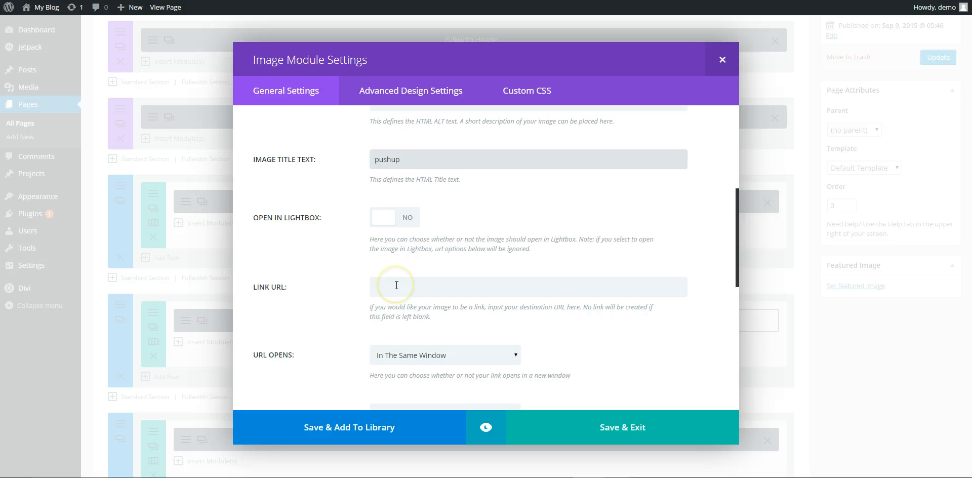
scroll(396, 283, down, 2)
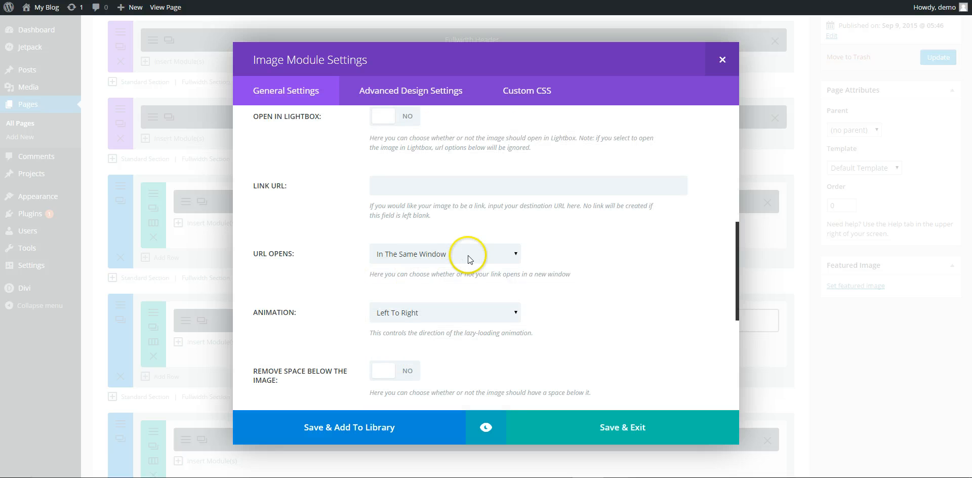
scroll(563, 312, down, 1)
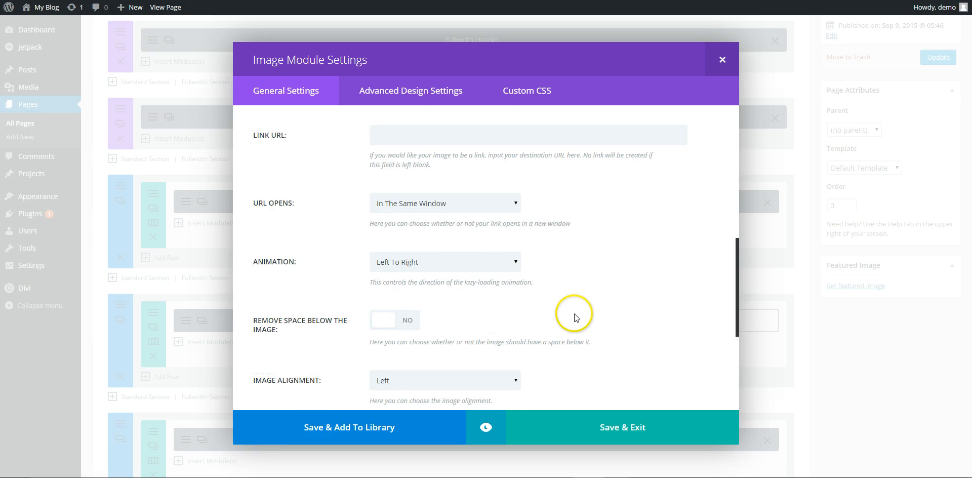
click(508, 264)
click(484, 316)
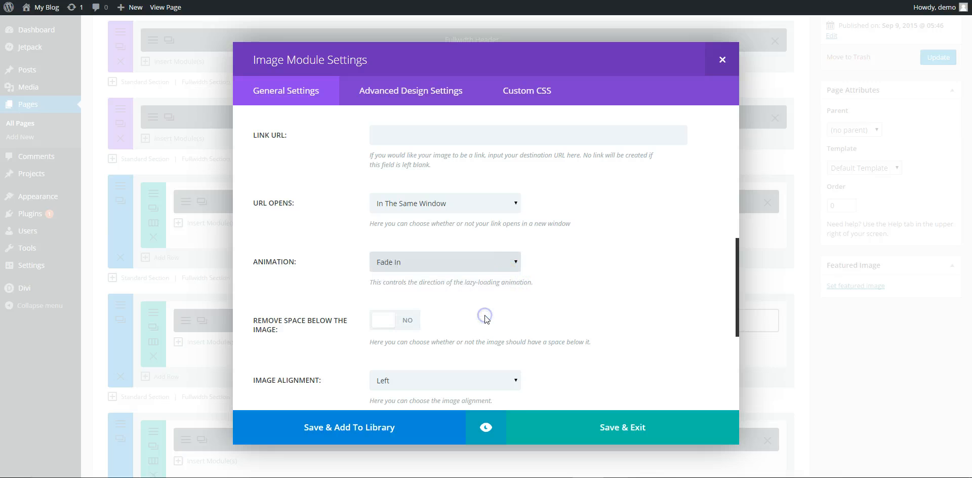
scroll(616, 292, down, 1)
scroll(617, 292, down, 3)
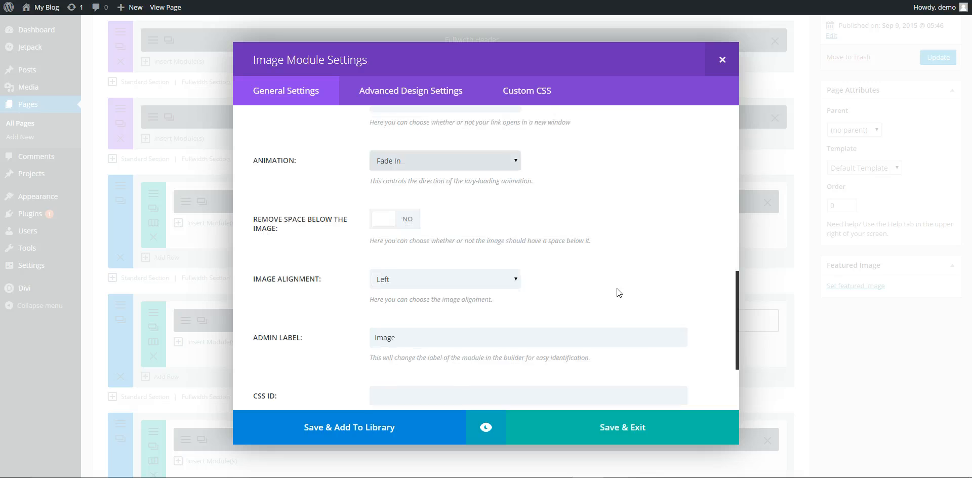
click(616, 418)
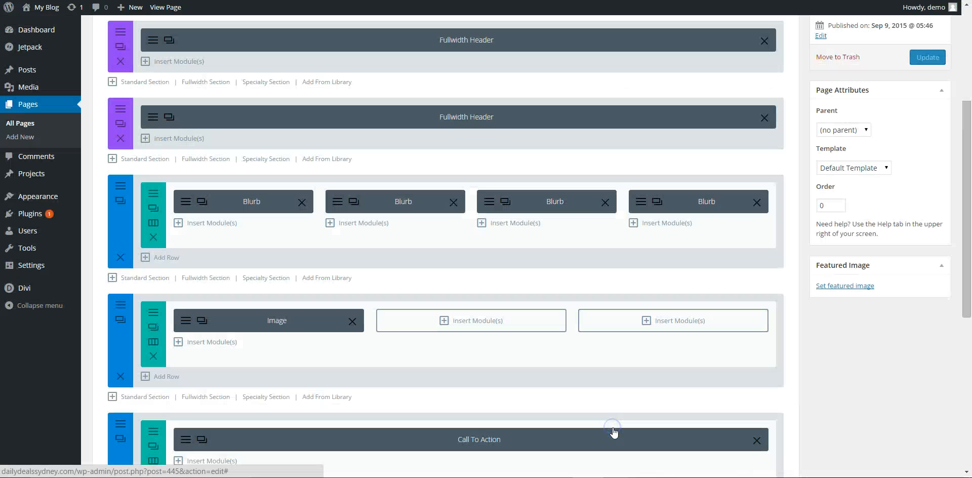
- Insert an Image module in the second column of the three-column row and upload the running image file for it
click(470, 321)
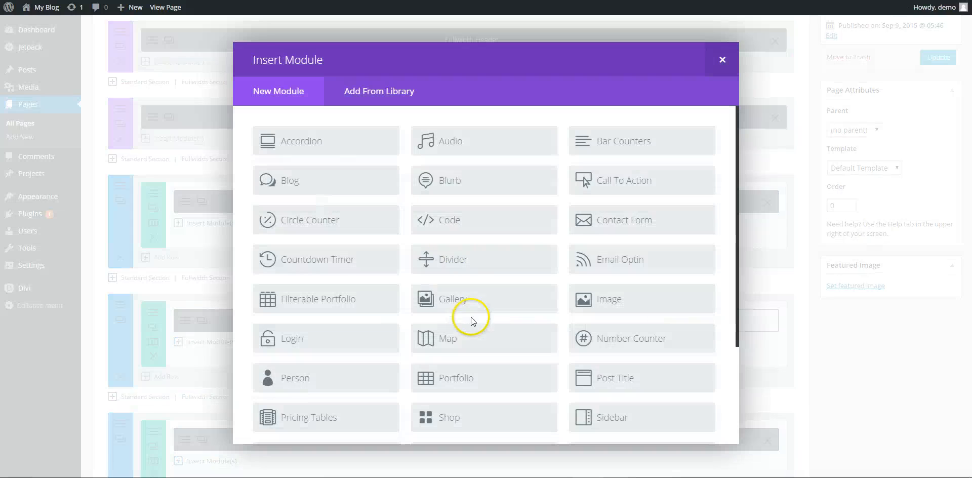
click(616, 299)
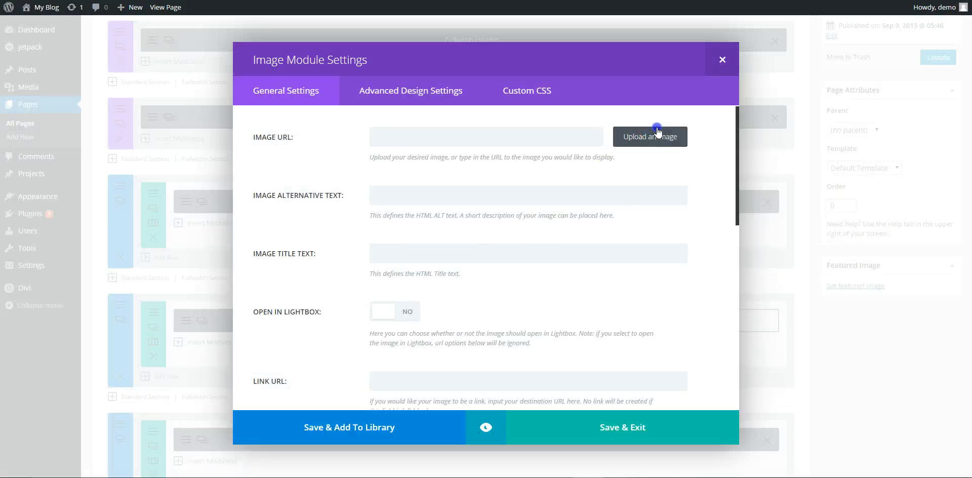
click(658, 132)
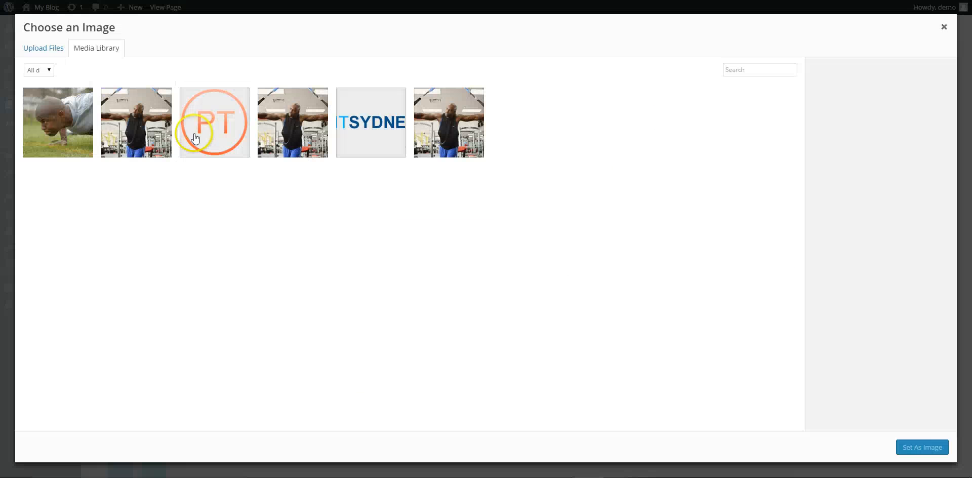
click(45, 48)
click(452, 217)
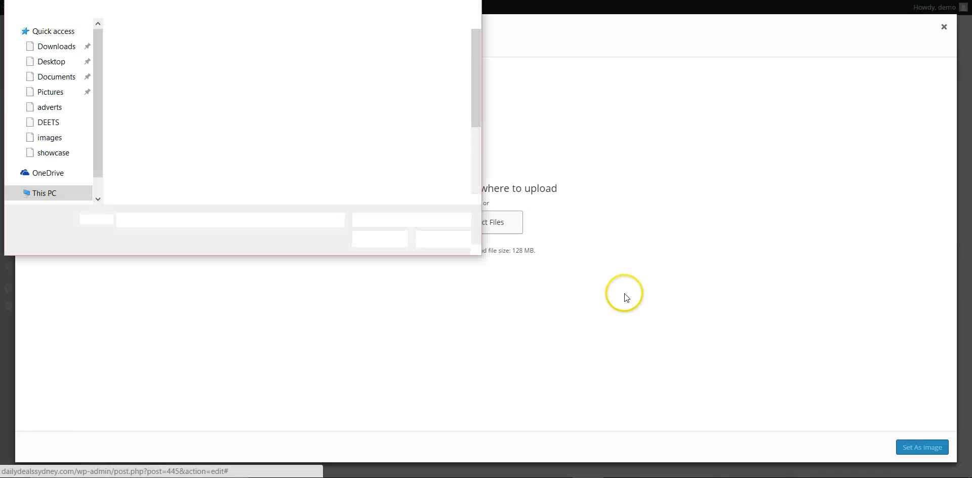
scroll(400, 147, down, 1)
click(359, 98)
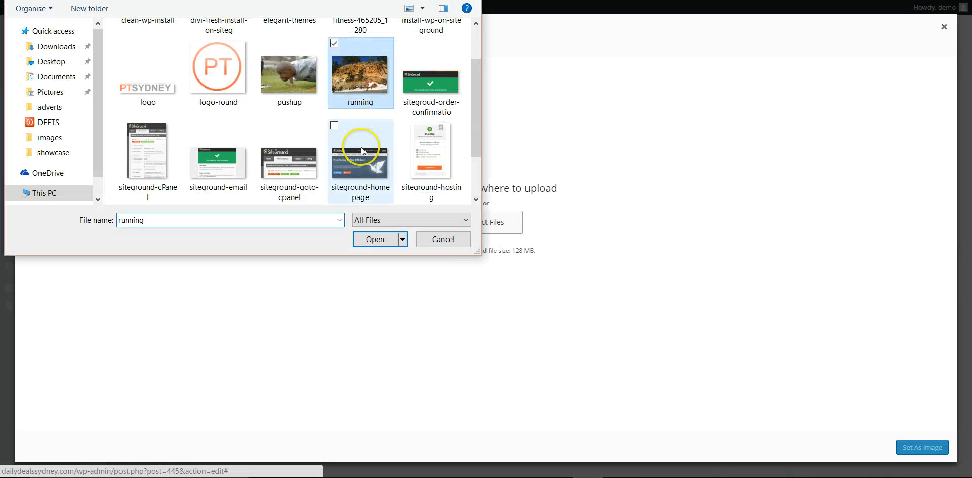
click(381, 238)
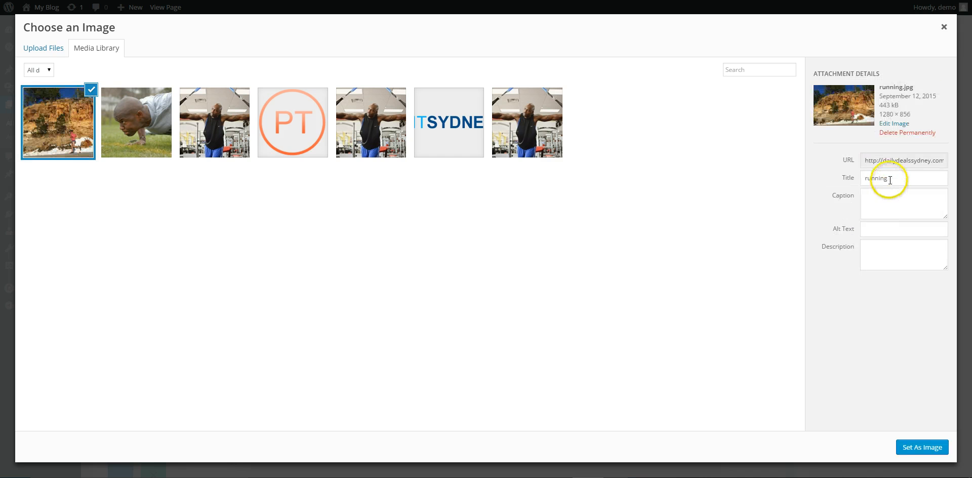
- Copy the title "running" into the uploaded picture's alt text and set it as the second module's image
drag(887, 177, 855, 181)
key(ctrl+c)
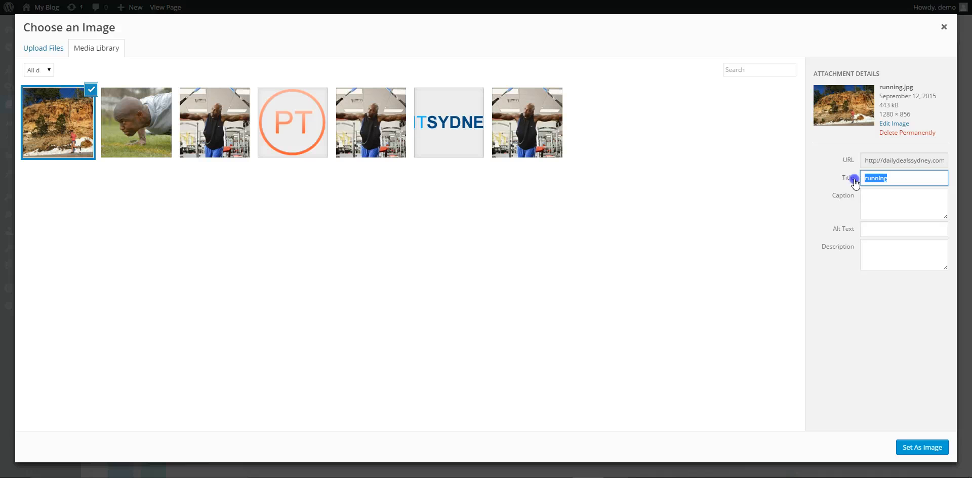
click(897, 233)
key(ctrl+v)
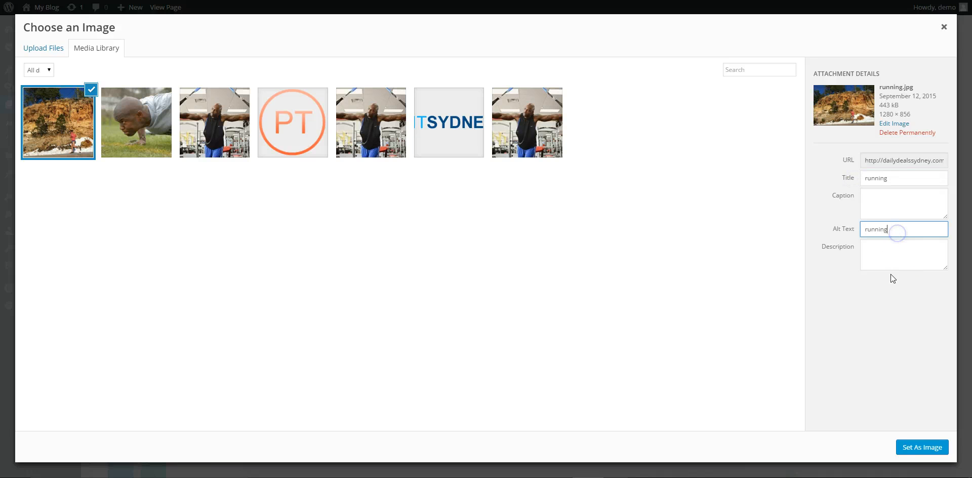
click(922, 447)
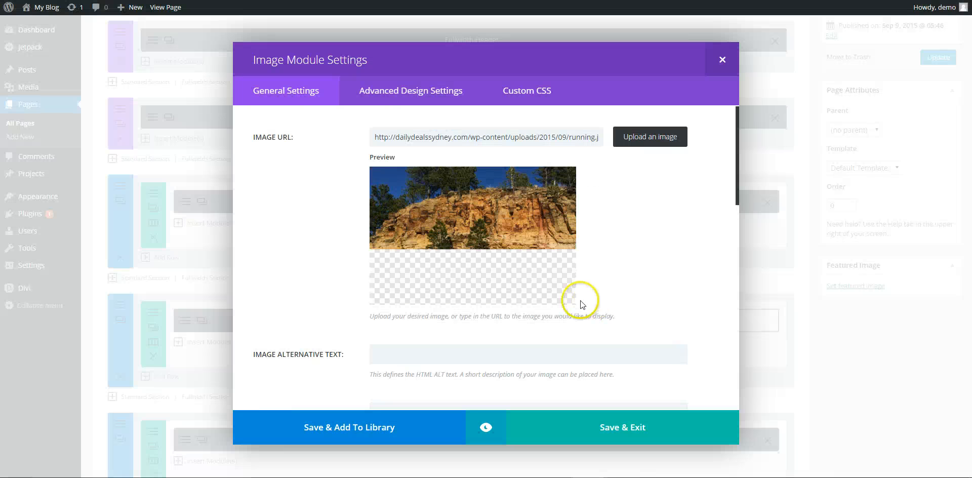
- Set the second module's image alternative text and title text to "running" and save the module
scroll(611, 300, down, 1)
click(436, 304)
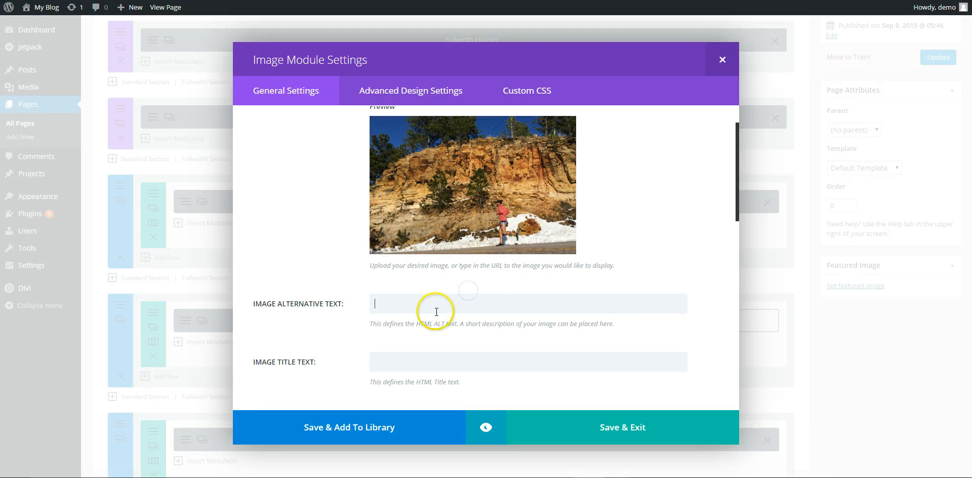
key(ctrl+v)
click(416, 362)
key(ctrl+v)
click(607, 426)
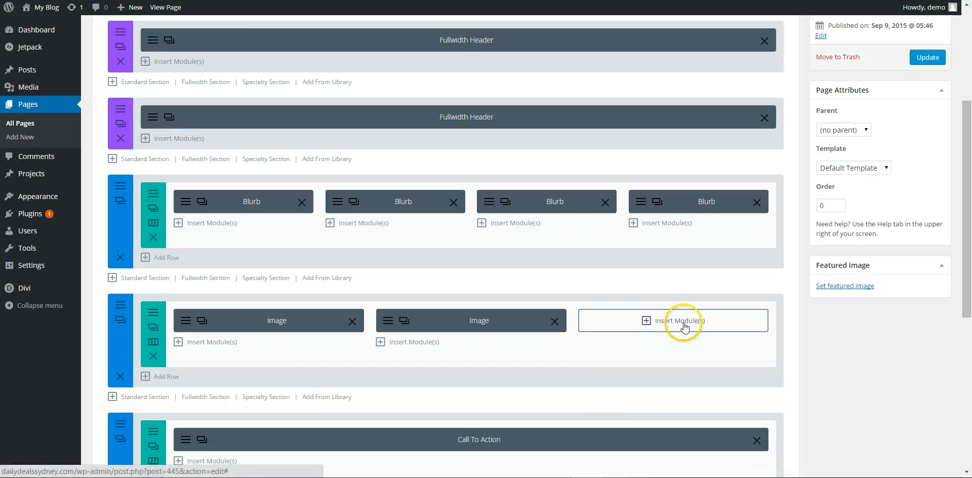
- Insert an Image module in the third column of the three-column row and upload the weights image file for it
click(676, 330)
click(663, 298)
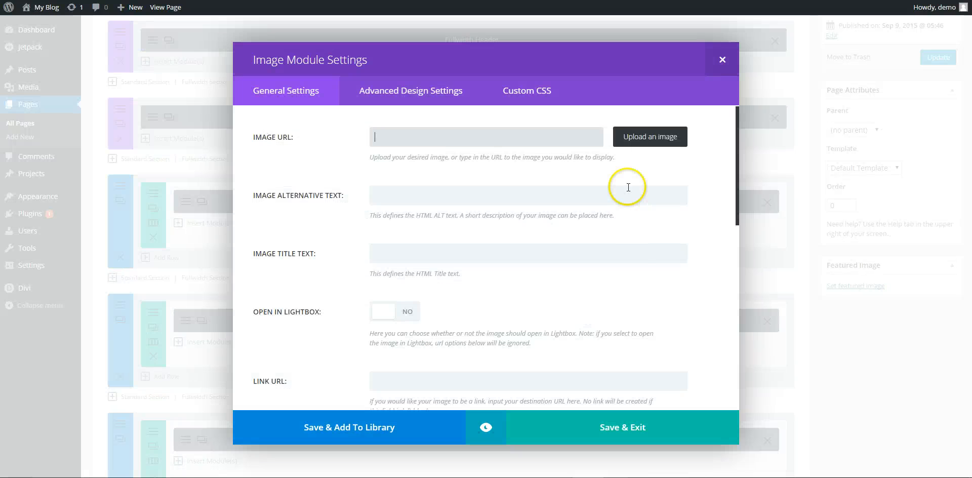
click(643, 137)
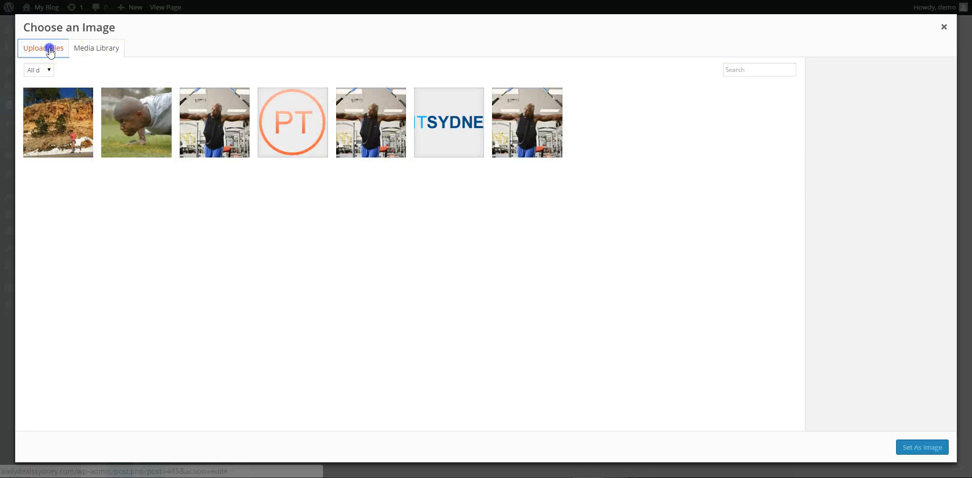
click(44, 48)
click(496, 218)
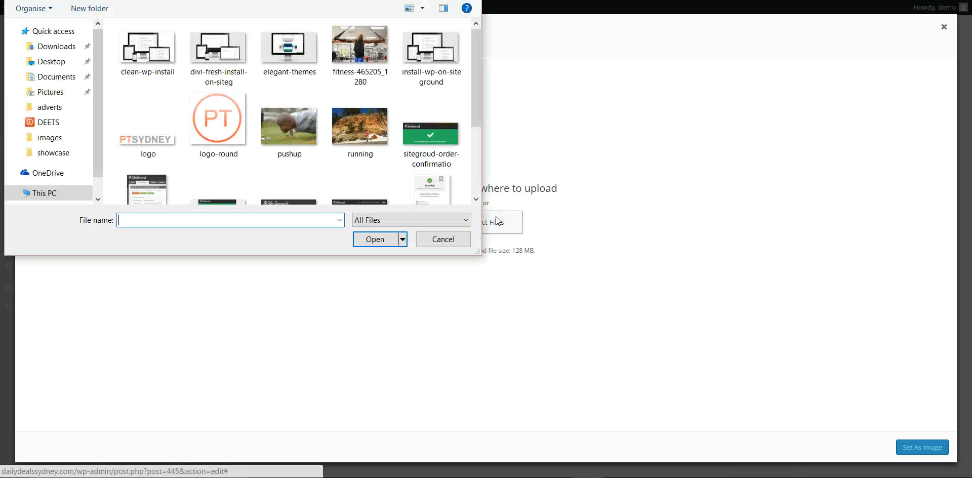
click(390, 153)
scroll(357, 125, down, 1)
scroll(356, 126, down, 1)
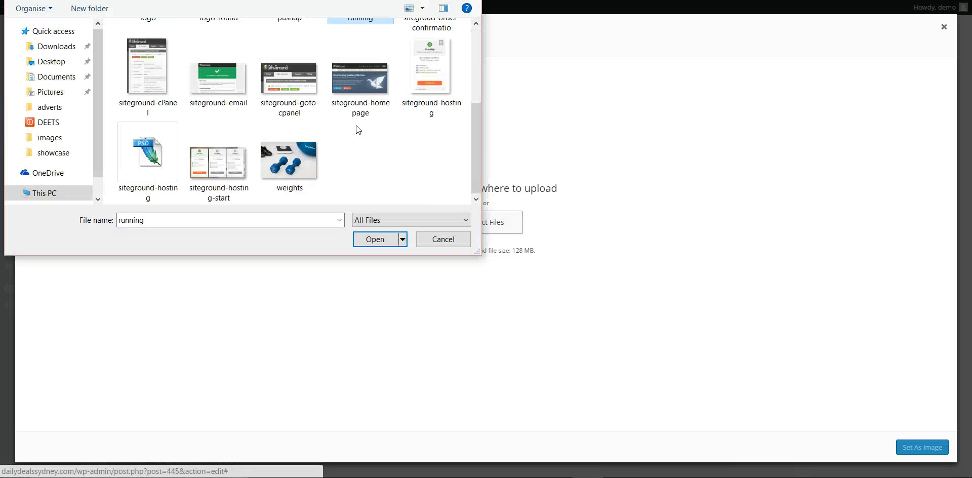
click(319, 157)
click(374, 240)
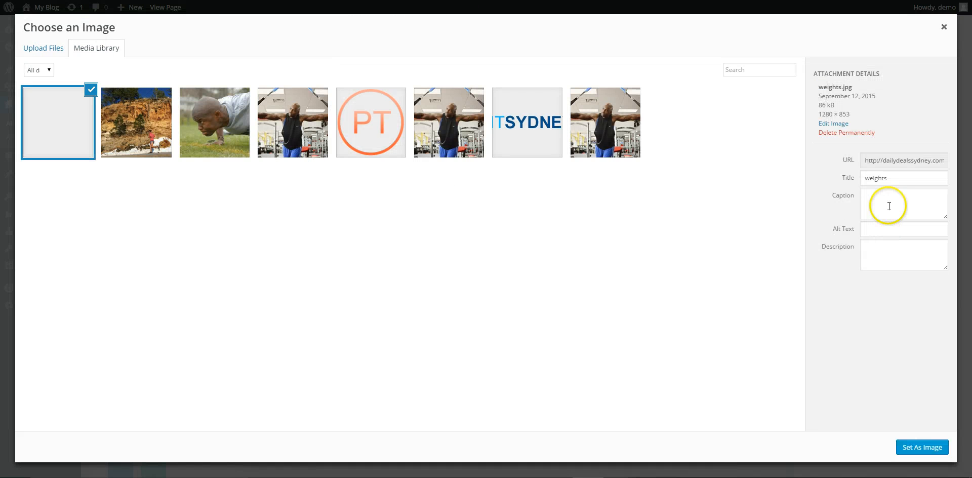
- Copy the title "weights" into the uploaded picture's alt text and set it as the third module's image
drag(897, 178, 818, 182)
key(ctrl+c)
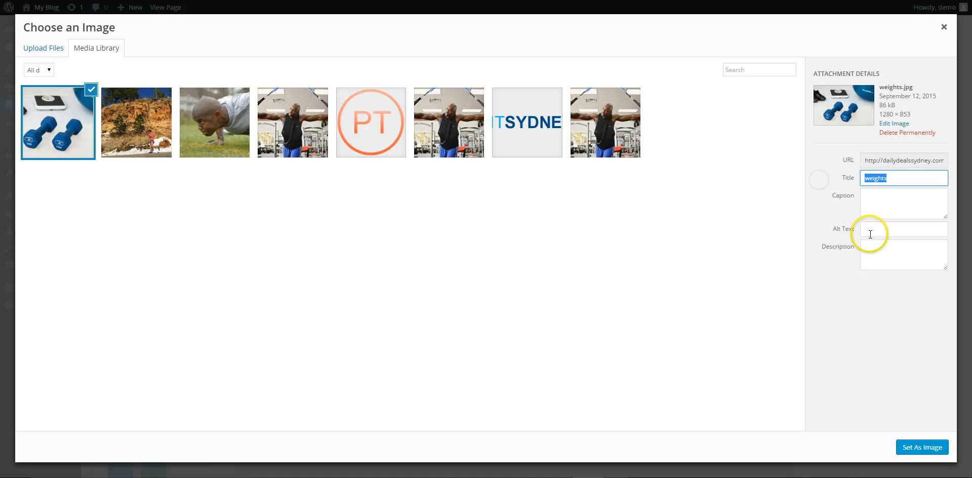
click(872, 230)
key(ctrl+v)
click(913, 447)
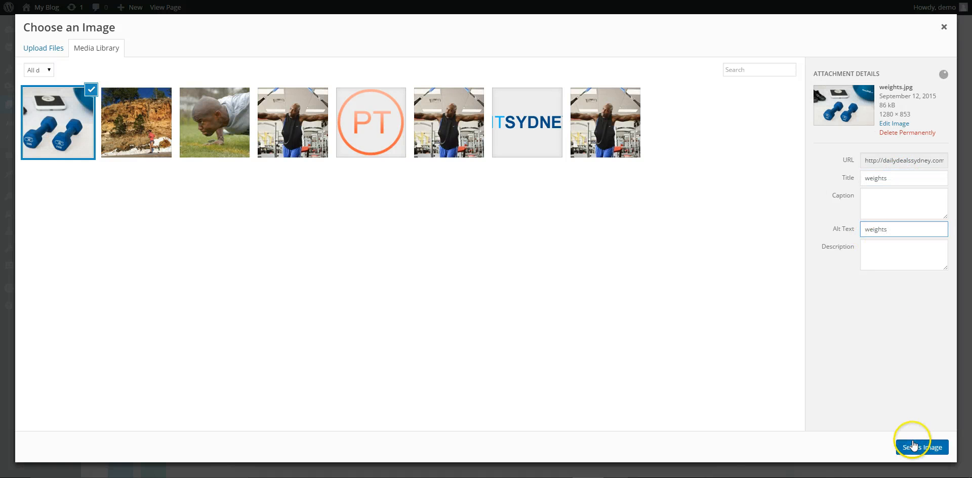
- Set the third module's image alternative text and image title text to "weights"
click(471, 354)
text(weights)
scroll(434, 369, down, 2)
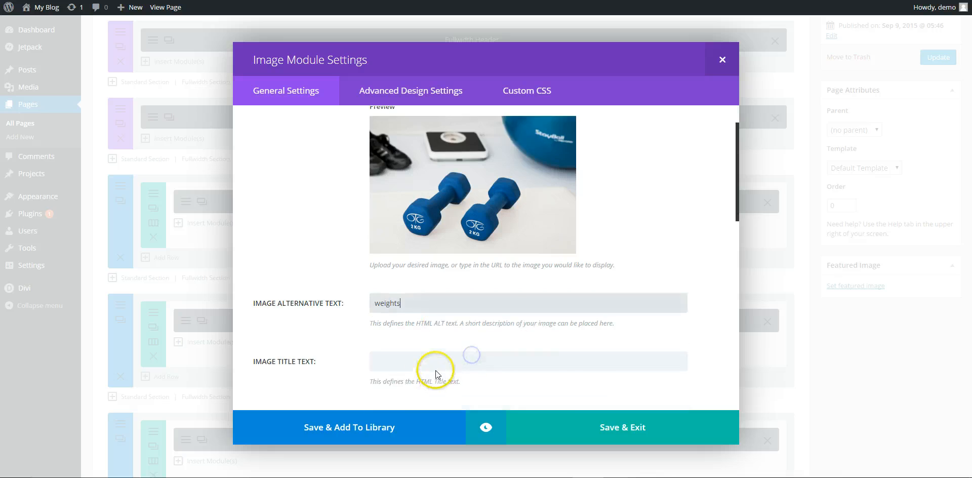
click(448, 299)
text(weights)
scroll(602, 392, down, 1)
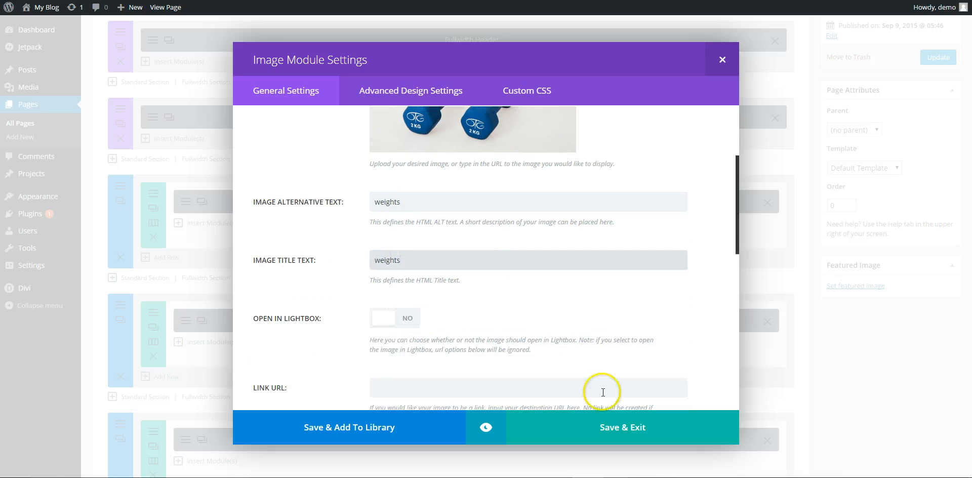
- Save the third column's Image module and preview the page to review the three-image section
click(606, 428)
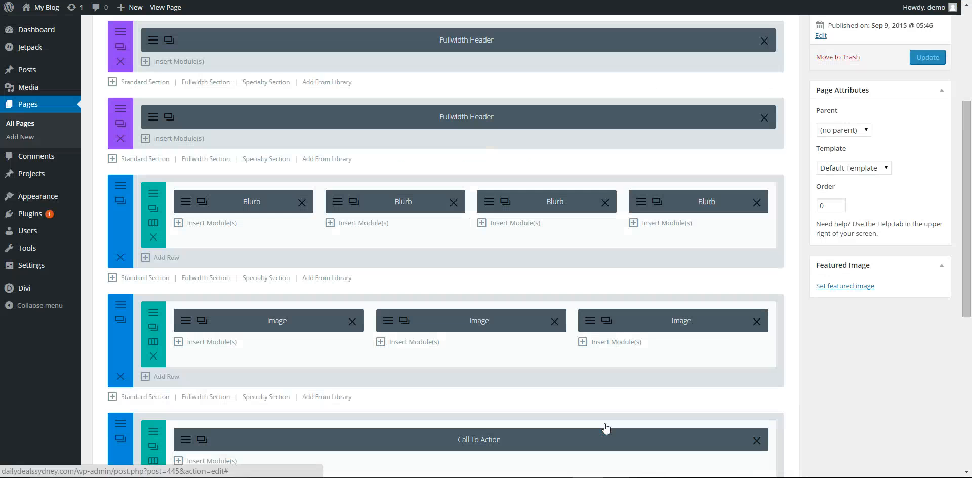
scroll(815, 282, up, 4)
click(897, 160)
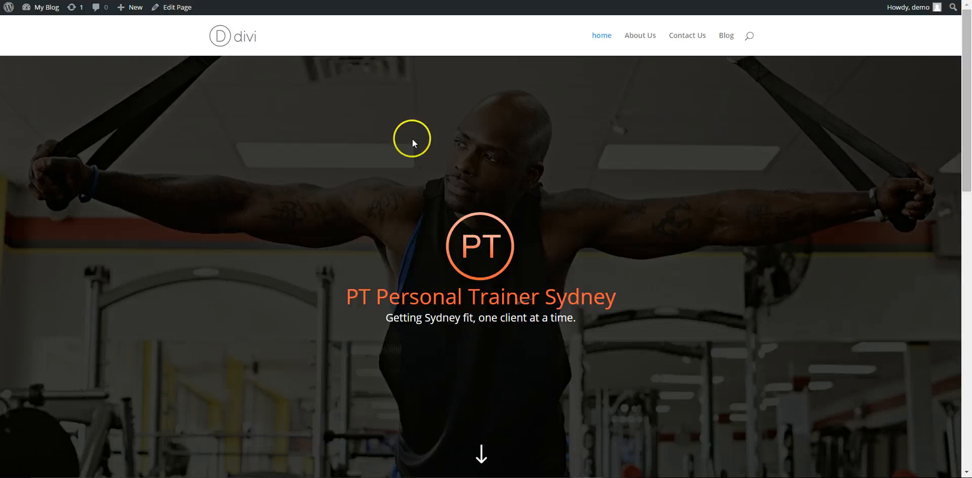
scroll(487, 198, down, 12)
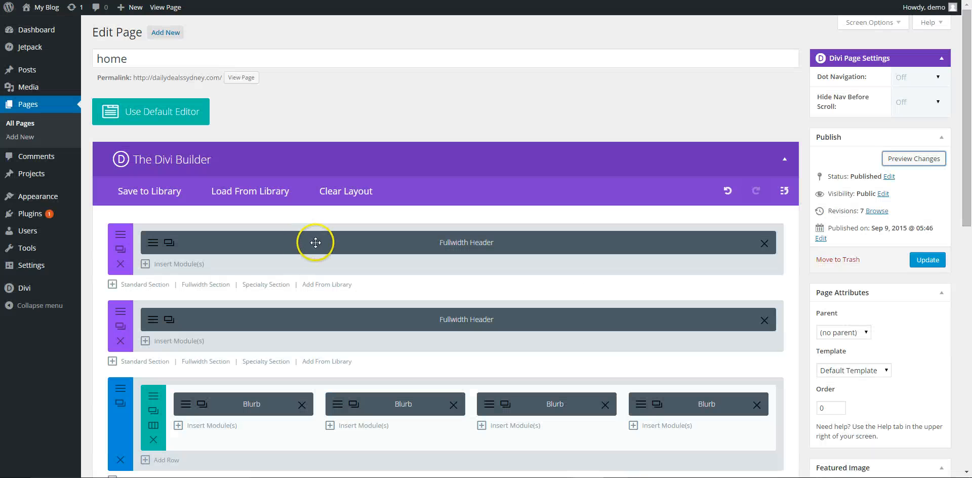
- Make the three-image row fullwidth and enable a custom gutter width of 1
scroll(324, 256, down, 3)
scroll(325, 258, down, 2)
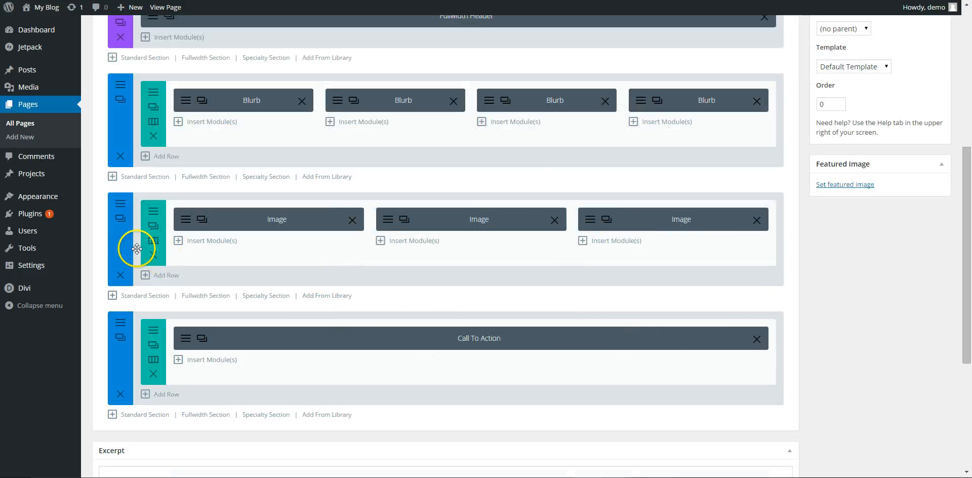
click(154, 212)
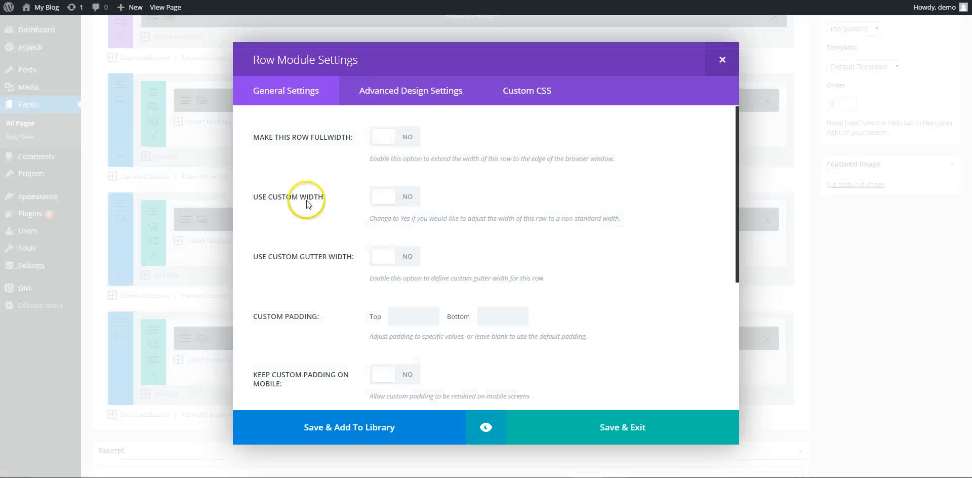
click(382, 140)
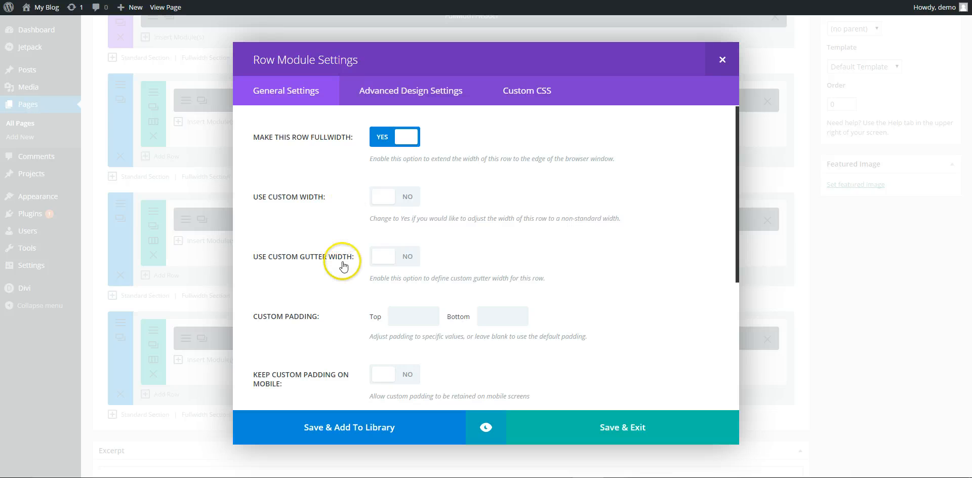
click(383, 263)
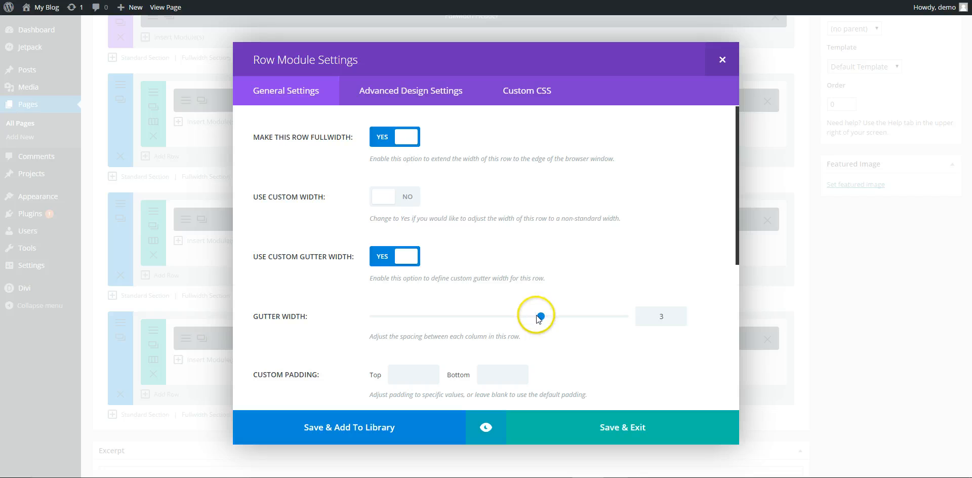
drag(542, 316, 381, 321)
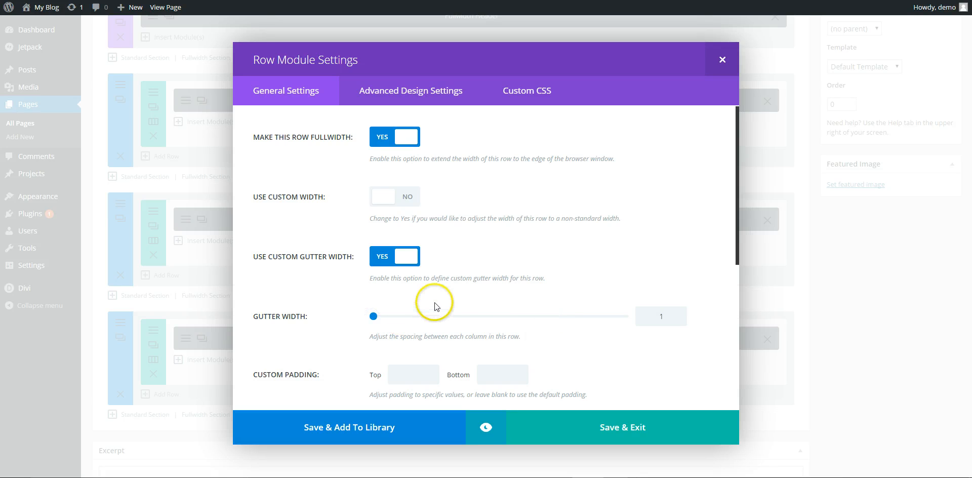
- Set the image row's custom top and bottom padding to 0 and save the row settings
click(414, 373)
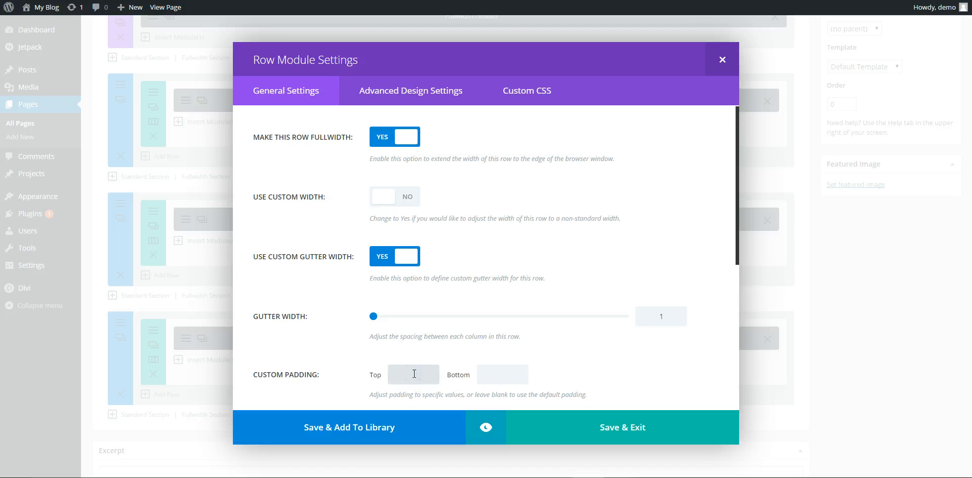
text(0)
click(463, 376)
text(0)
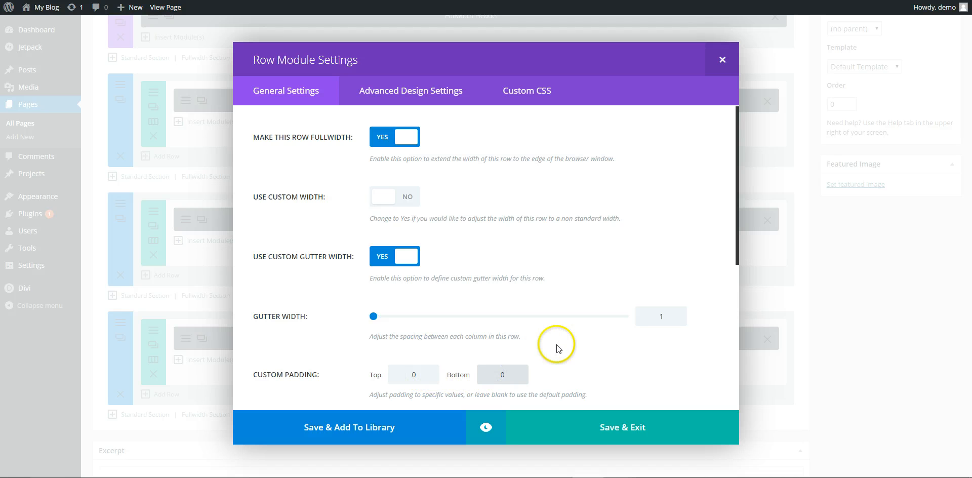
click(620, 432)
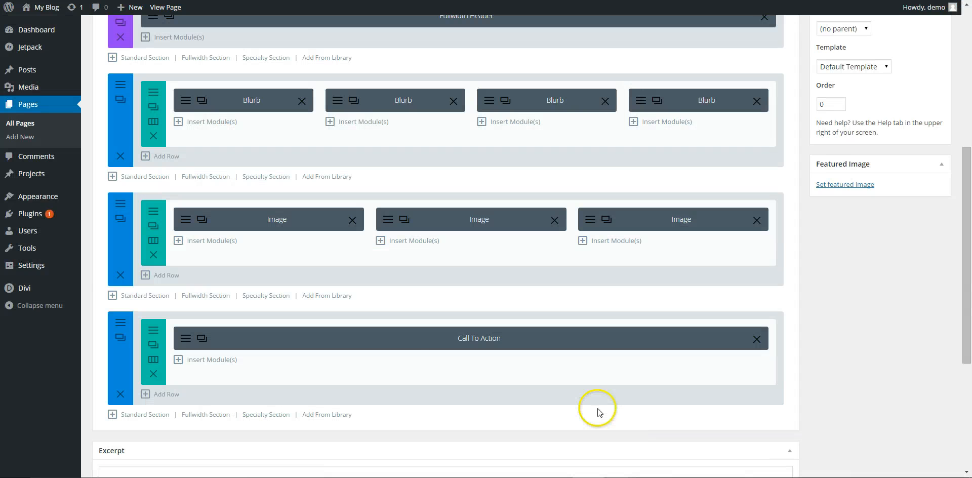
- Set the three-image section's custom top and bottom padding to 0 and save the section settings
click(121, 206)
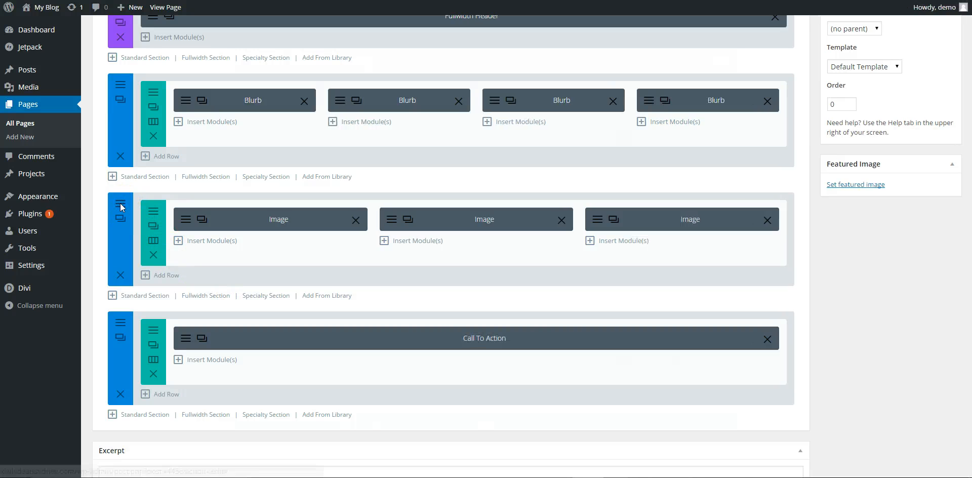
scroll(330, 289, down, 5)
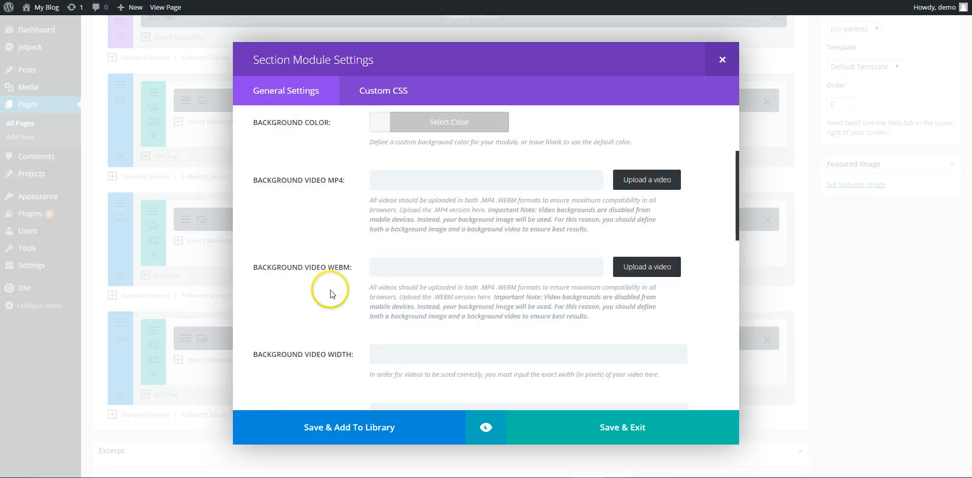
scroll(332, 289, down, 4)
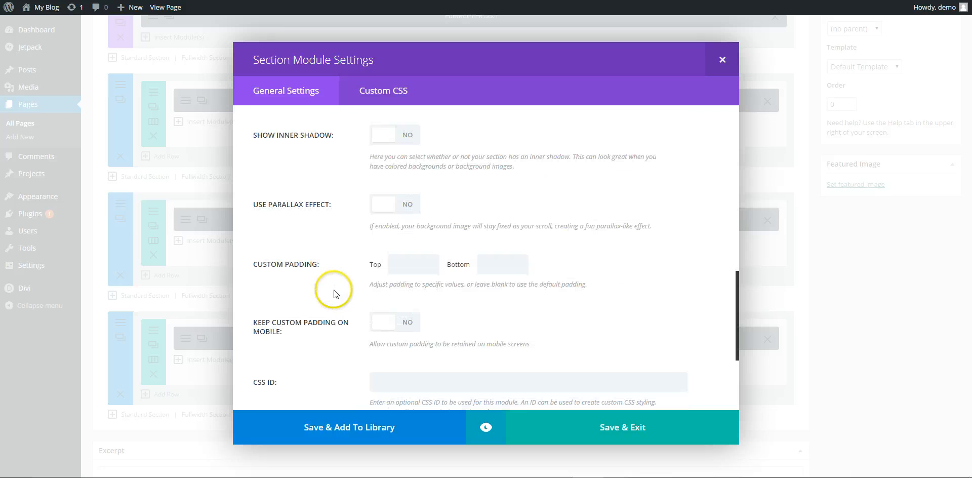
click(410, 270)
text(0)
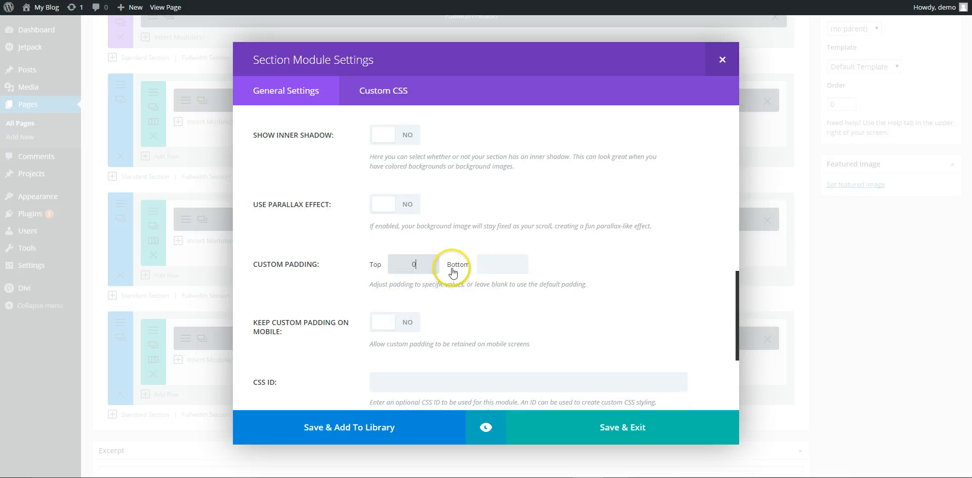
click(504, 263)
text(0)
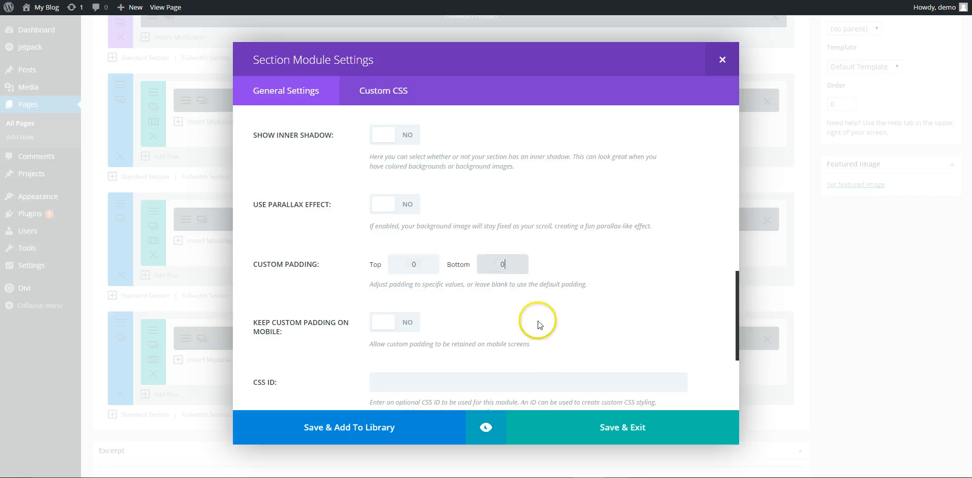
click(614, 426)
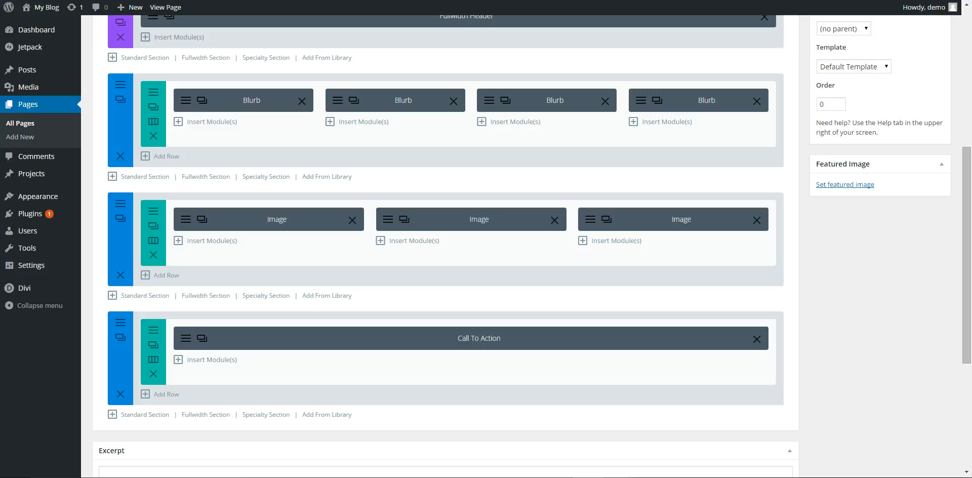
- Preview the page changes and examine the image section's layout and the call to action below it
scroll(860, 243, up, 6)
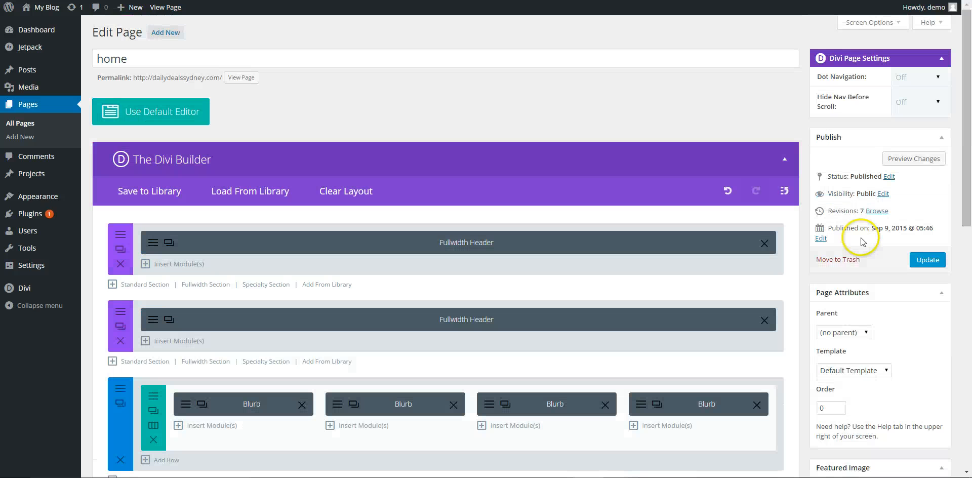
click(906, 164)
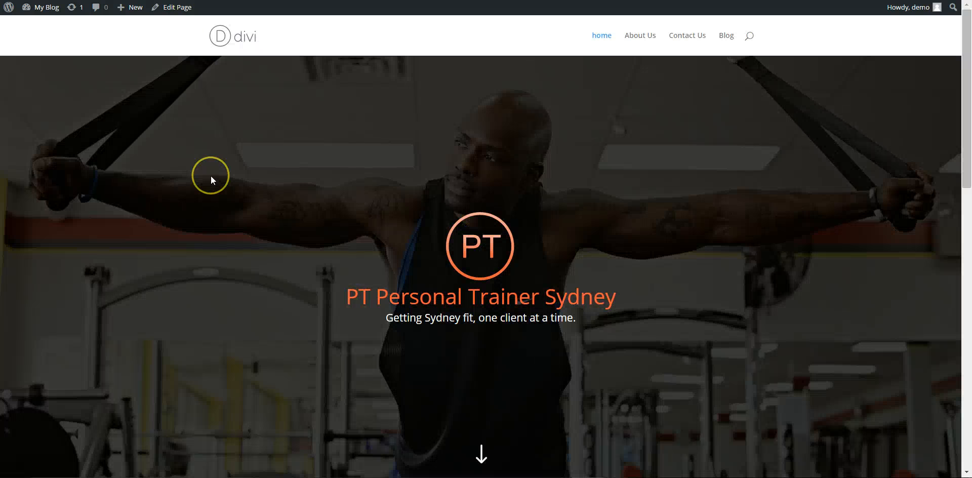
scroll(371, 203, down, 10)
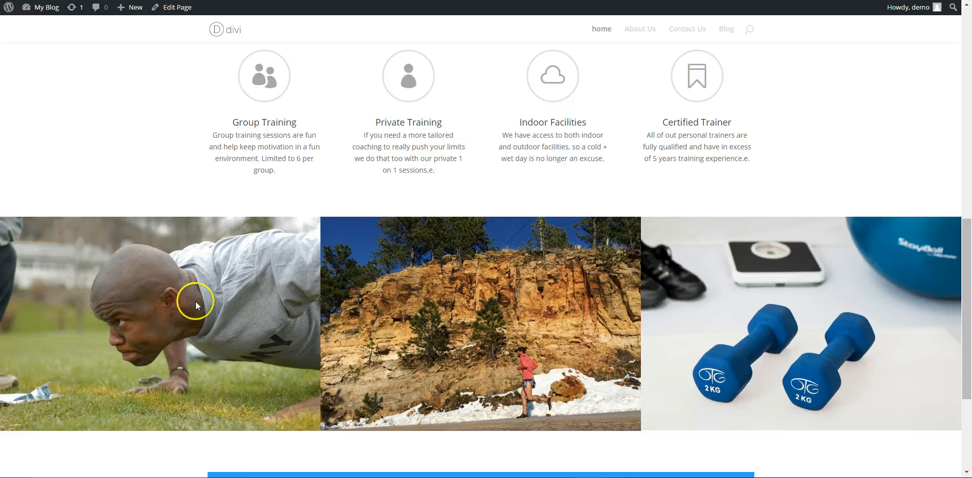
scroll(784, 305, down, 3)
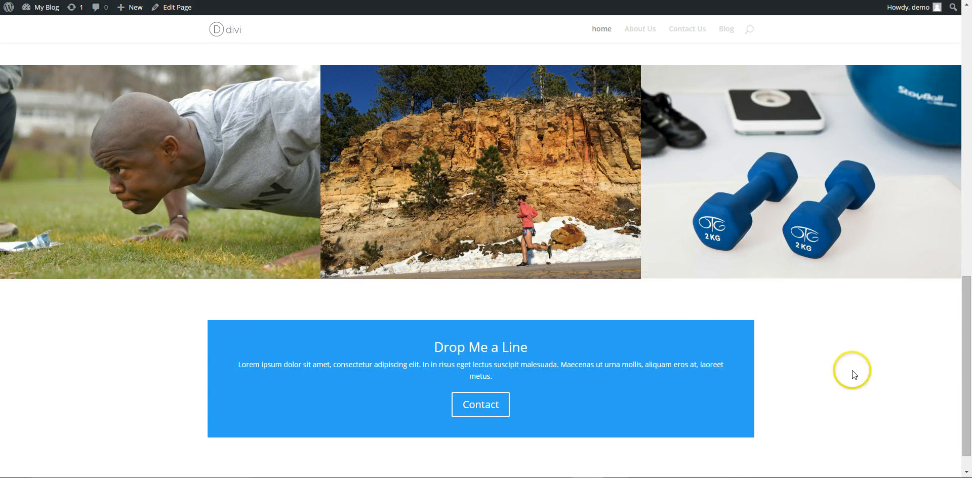
scroll(888, 365, up, 4)
scroll(504, 362, down, 2)
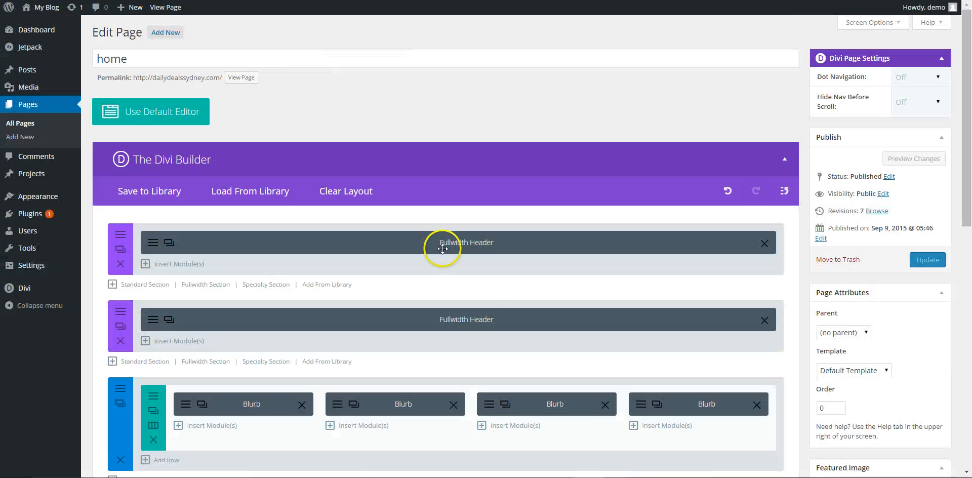
- Set the animation of the second column's Image module to Fade In and save the module
scroll(445, 243, down, 5)
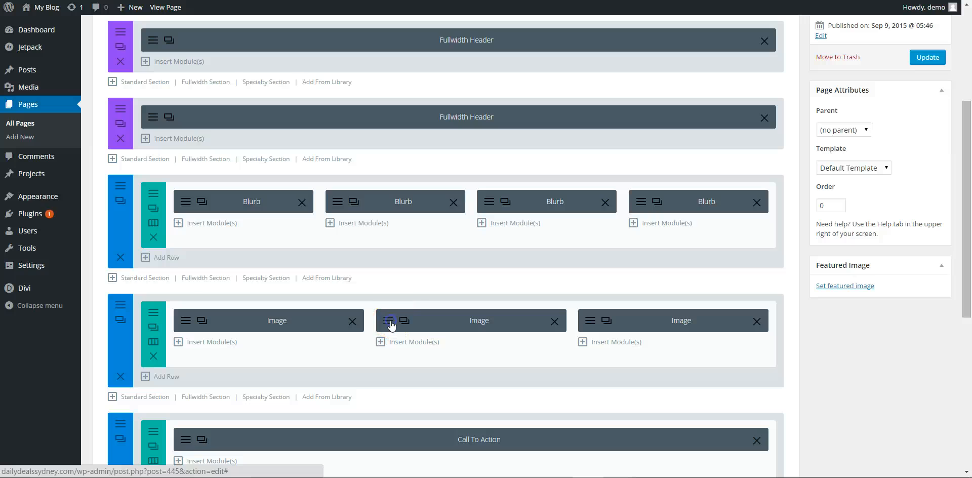
click(390, 323)
scroll(457, 286, down, 6)
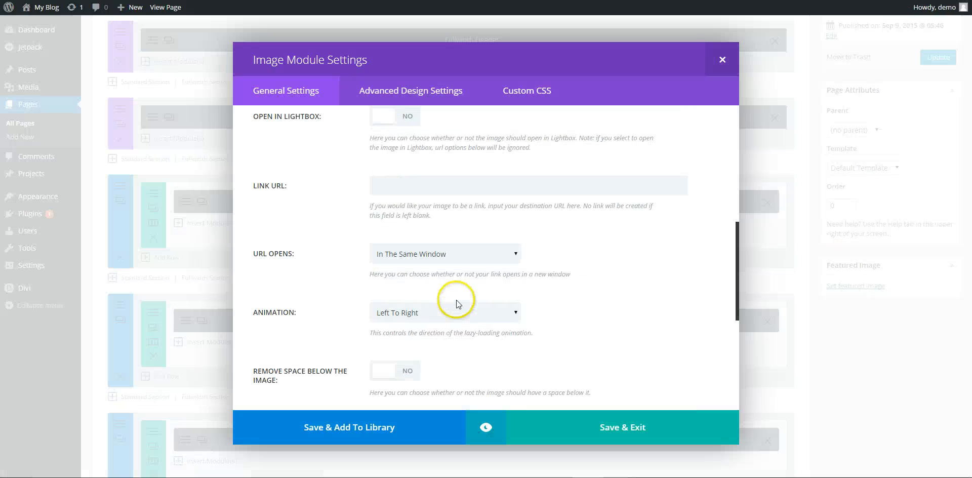
click(452, 309)
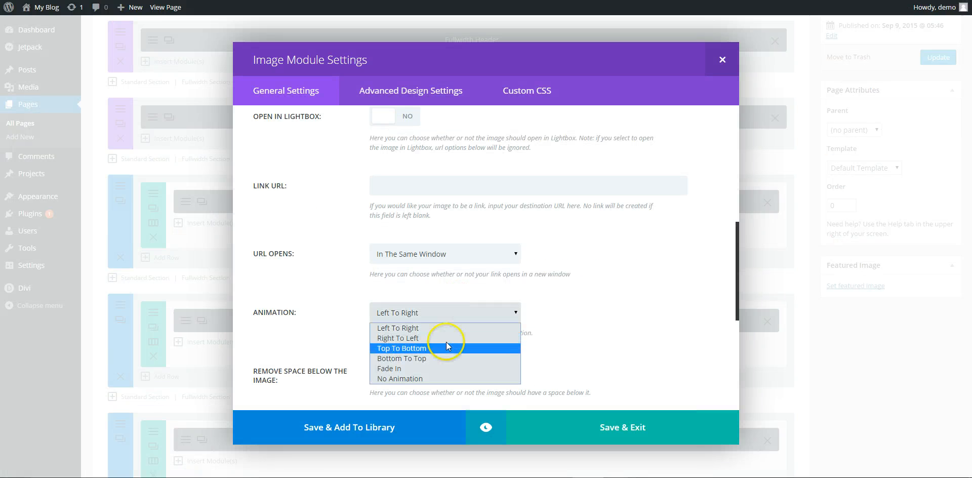
click(443, 368)
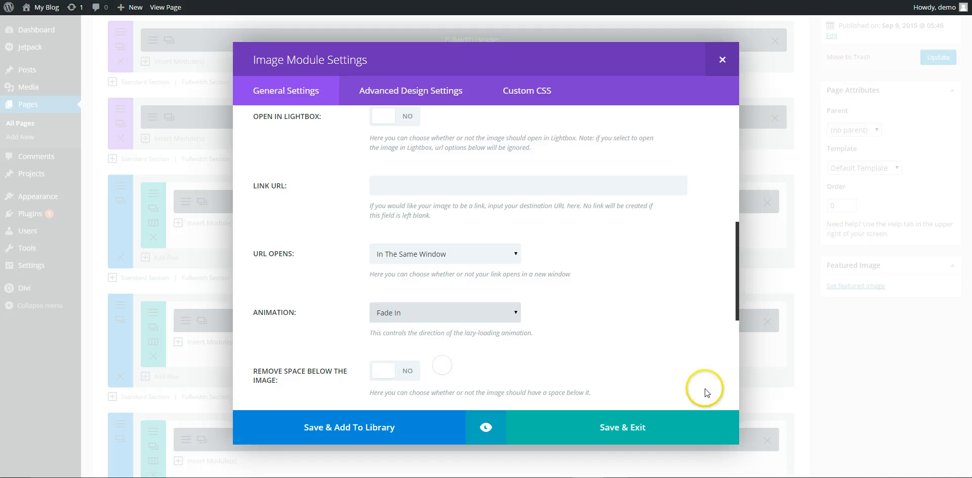
click(627, 425)
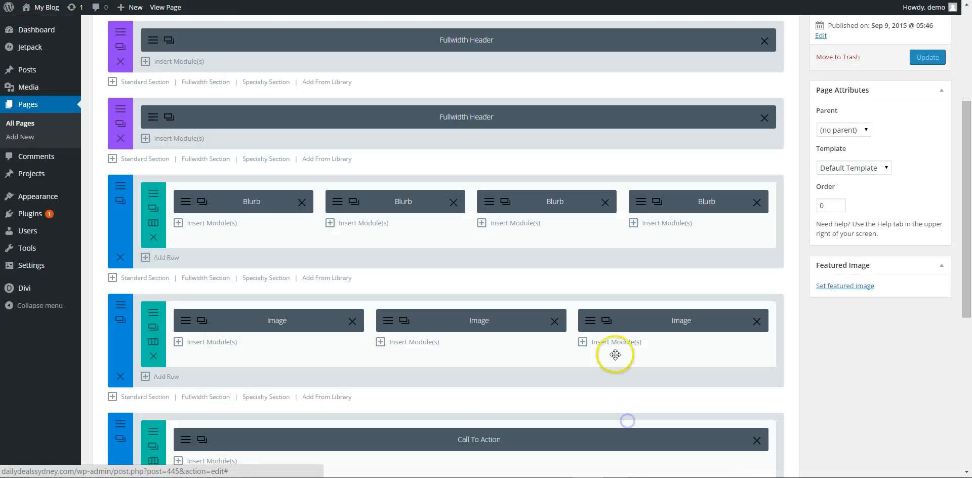
- Set the animation of the third column's Image module to Fade In and save the module
click(588, 324)
scroll(493, 327, down, 10)
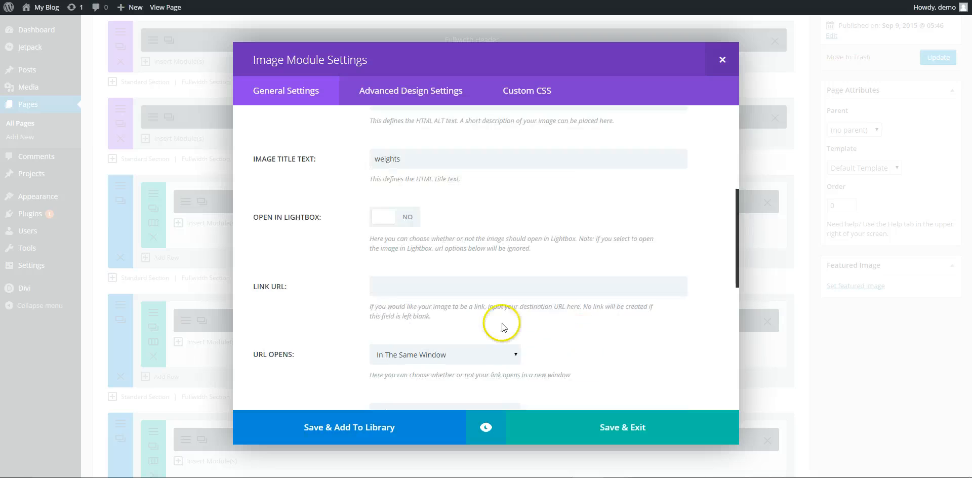
click(480, 263)
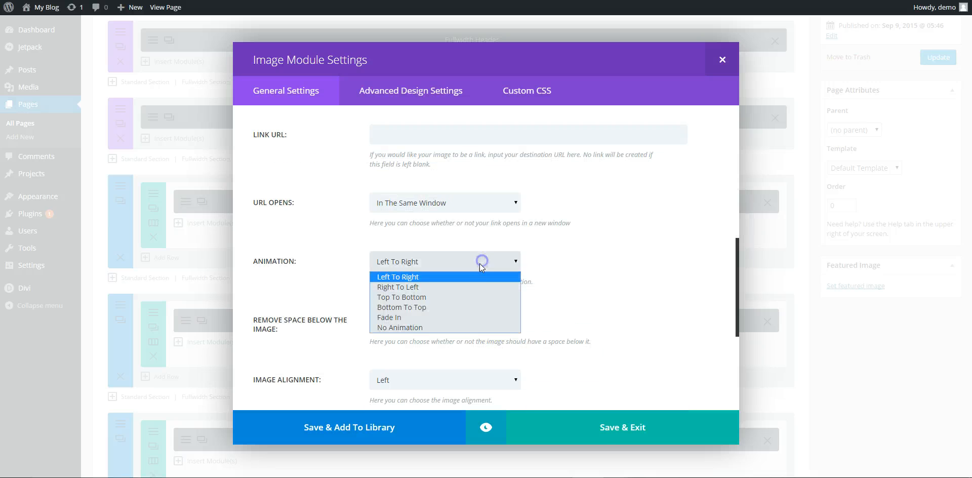
click(453, 317)
click(604, 417)
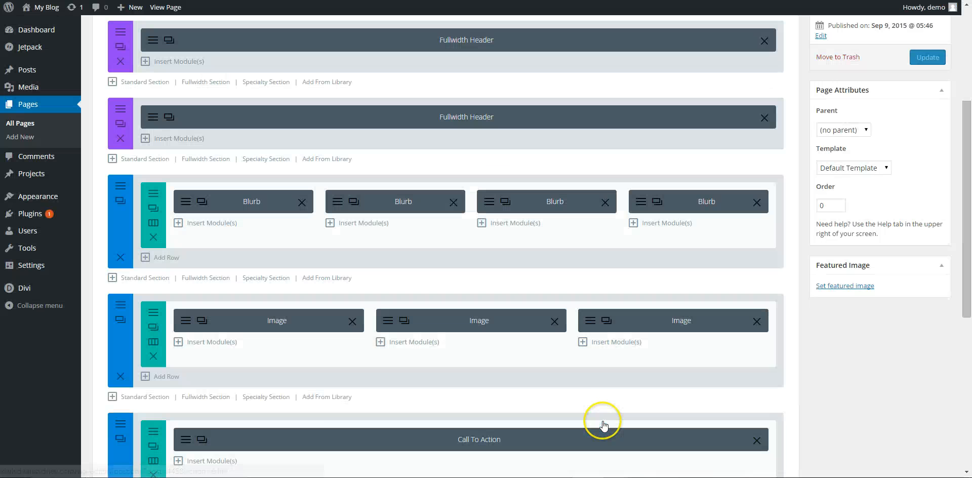
- Replace the Call To Action module's title with "Get in touch and get your fitness back today." copied from the notes document
scroll(567, 263, down, 3)
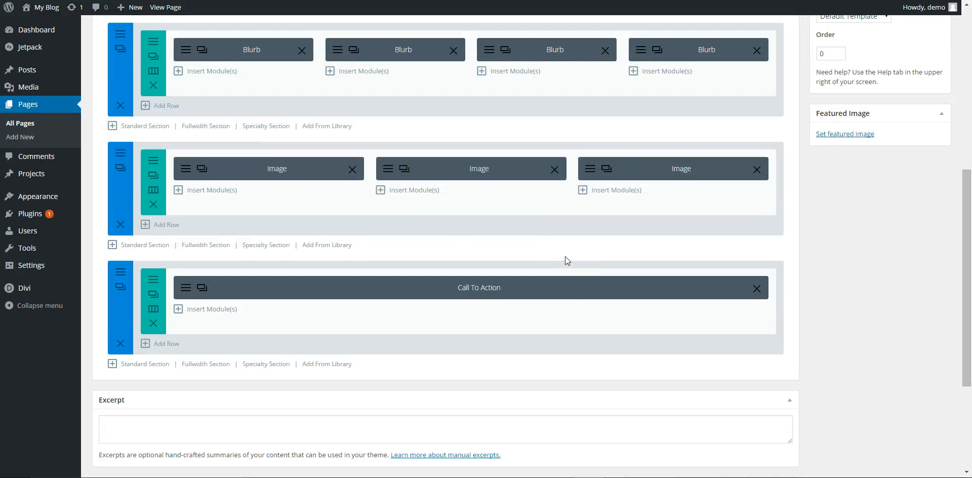
click(185, 291)
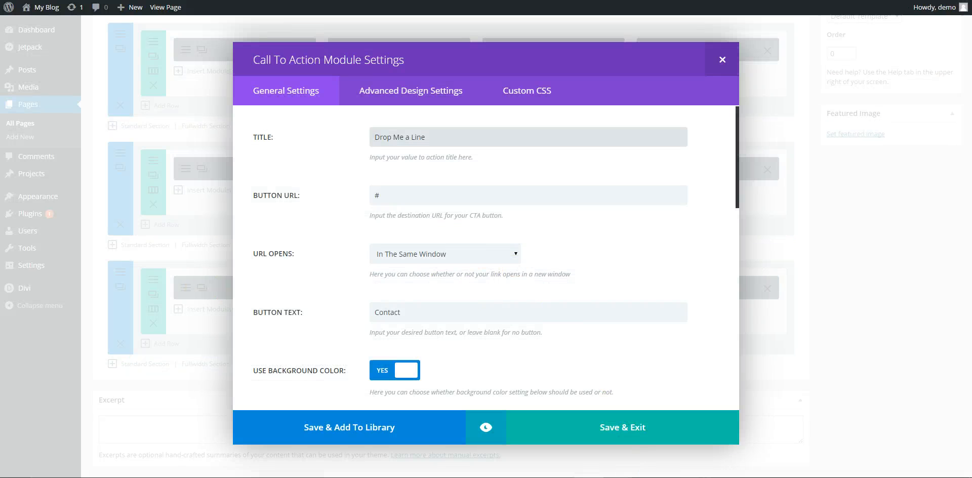
click(625, 477)
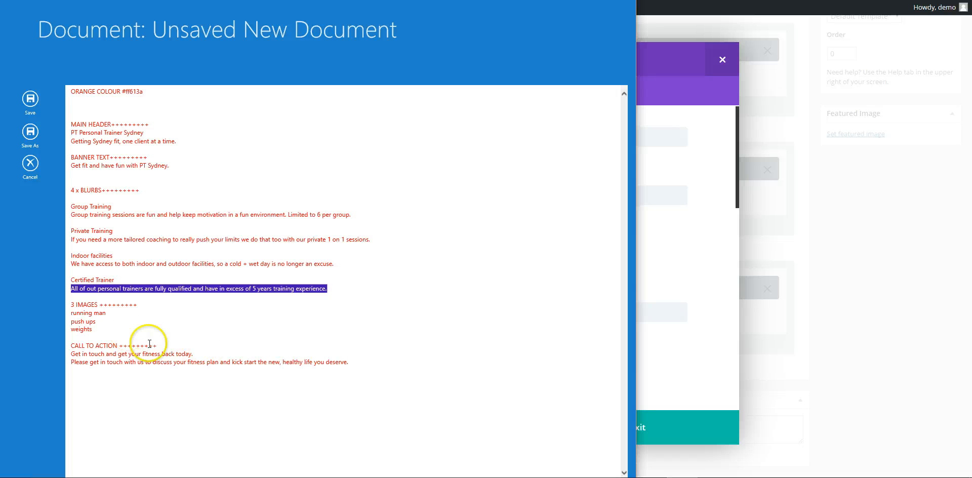
drag(214, 355, 61, 354)
key(ctrl+c)
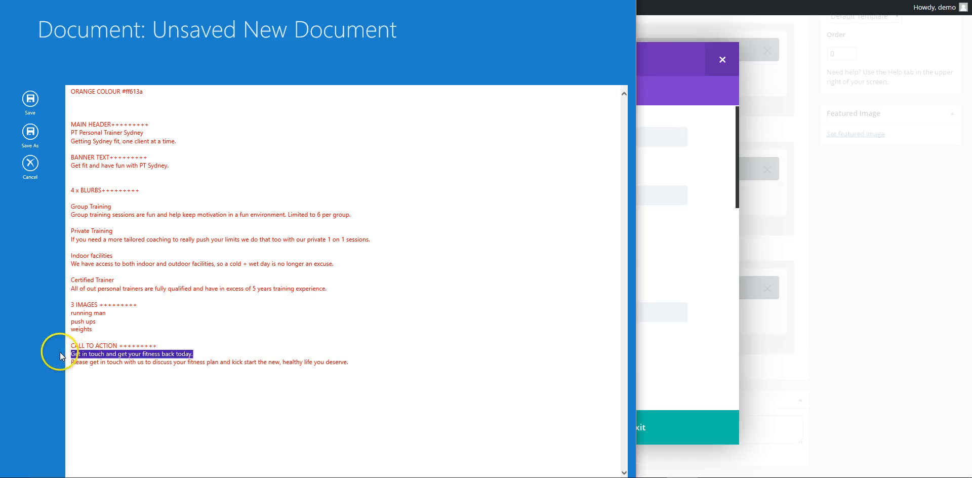
click(682, 262)
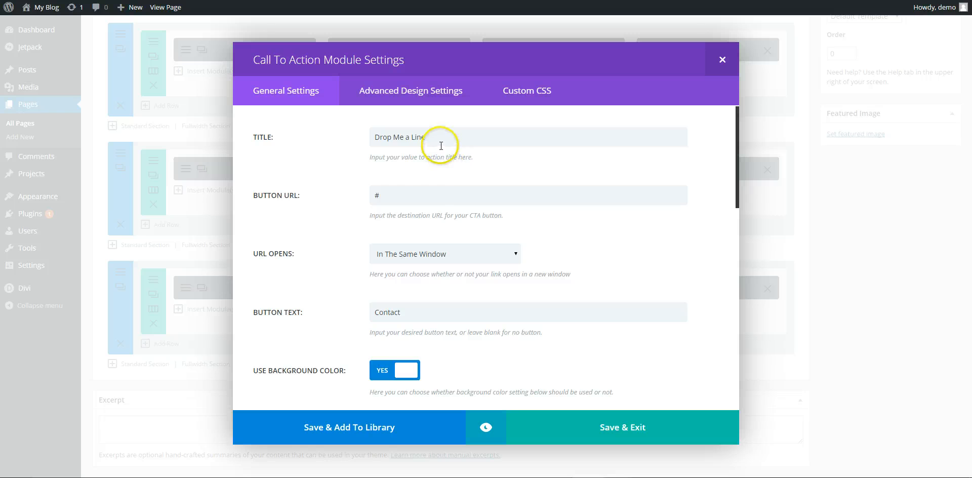
drag(440, 138, 297, 138)
key(ctrl+v)
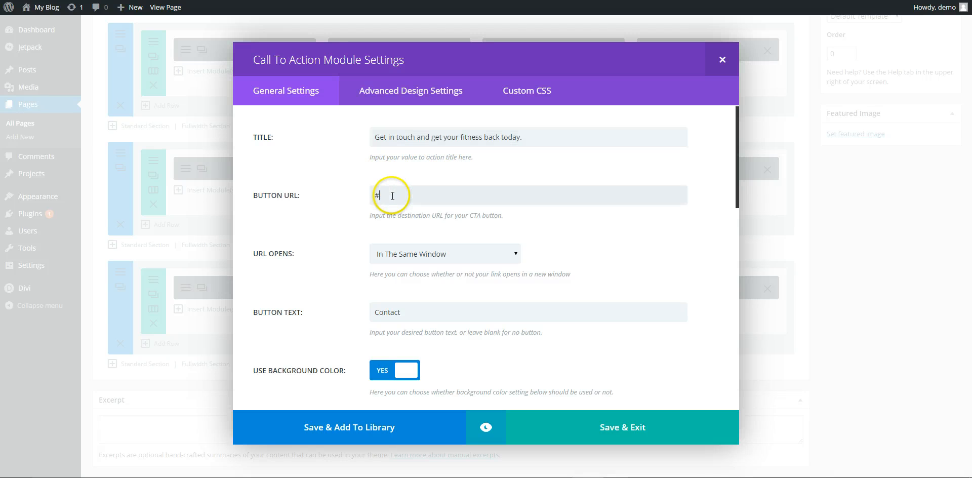
drag(394, 187, 359, 195)
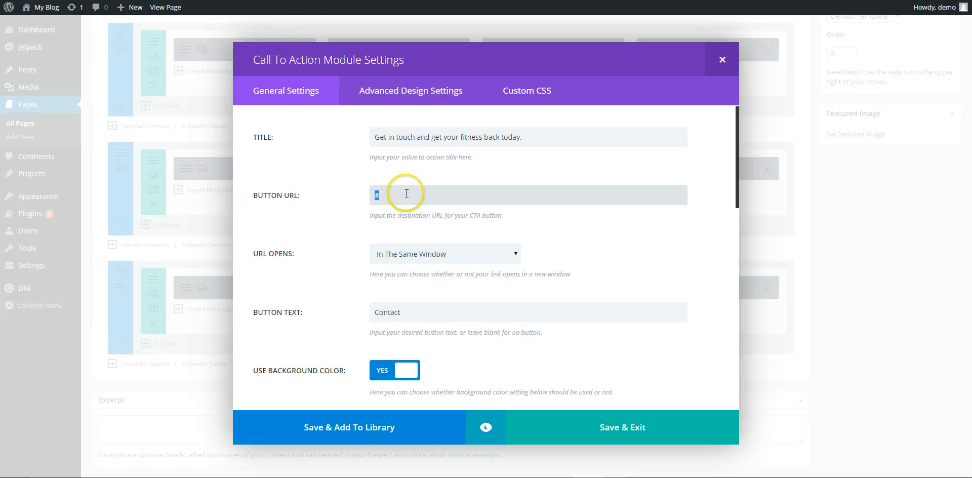
text(http://dailydealssydney.com/)
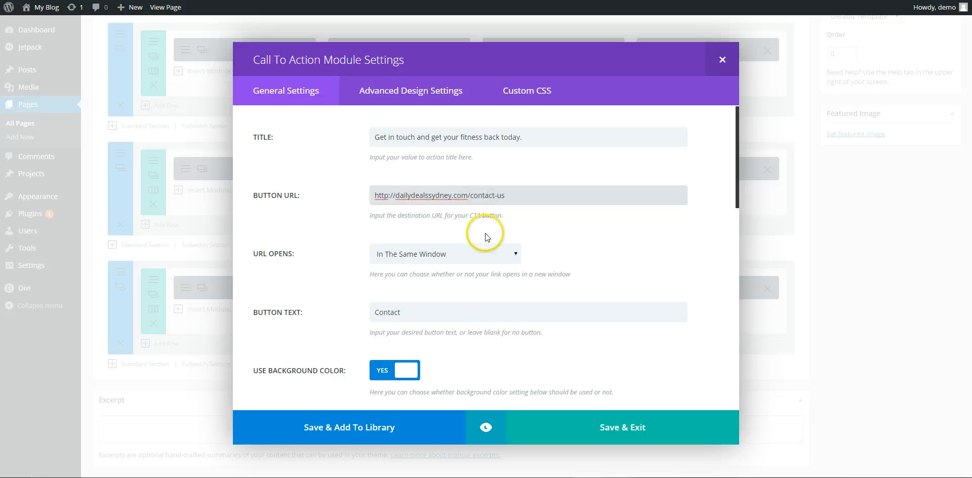
scroll(531, 243, down, 1)
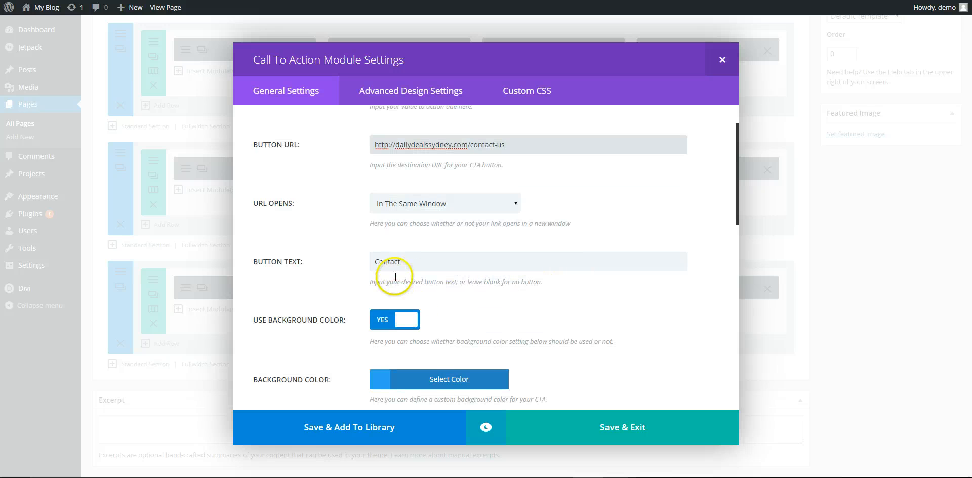
drag(402, 261, 356, 268)
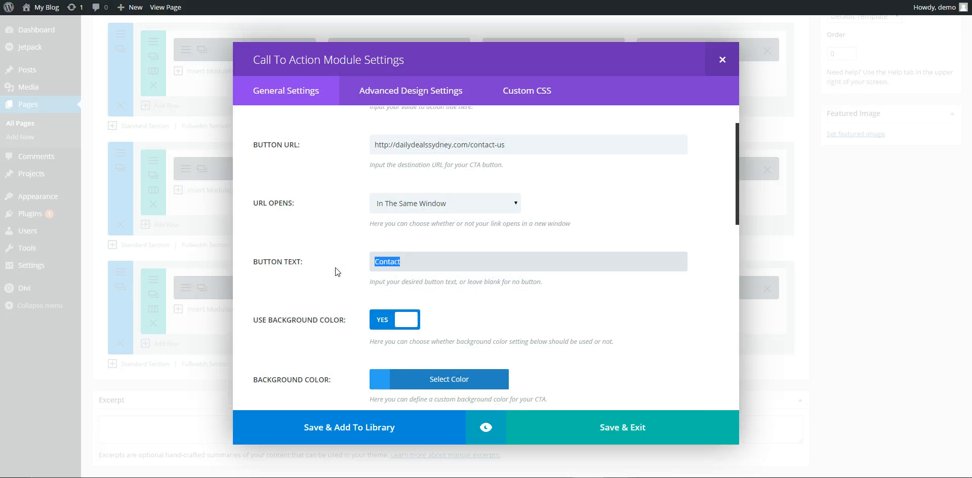
text(CONTACT)
click(336, 269)
- Set the call to action's background color to #ff613a, copied from the notes document, and save the module
scroll(336, 269, down, 2)
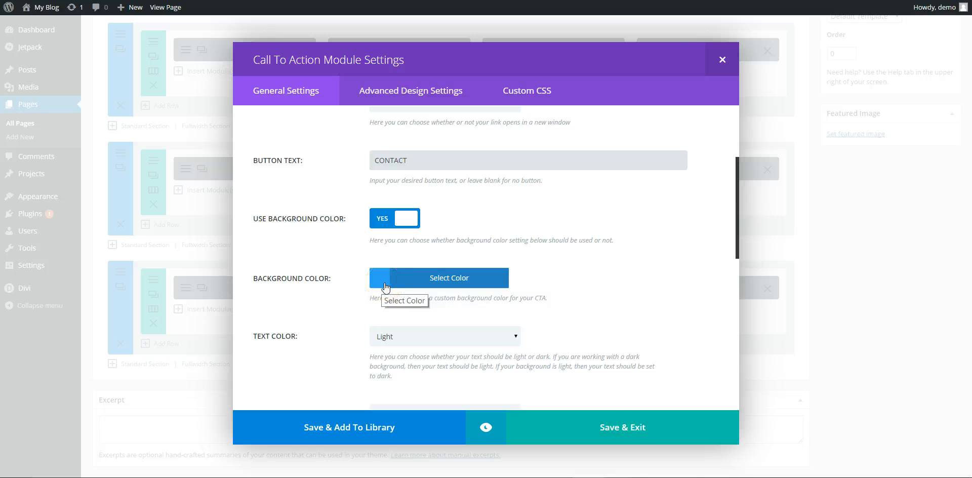
click(681, 477)
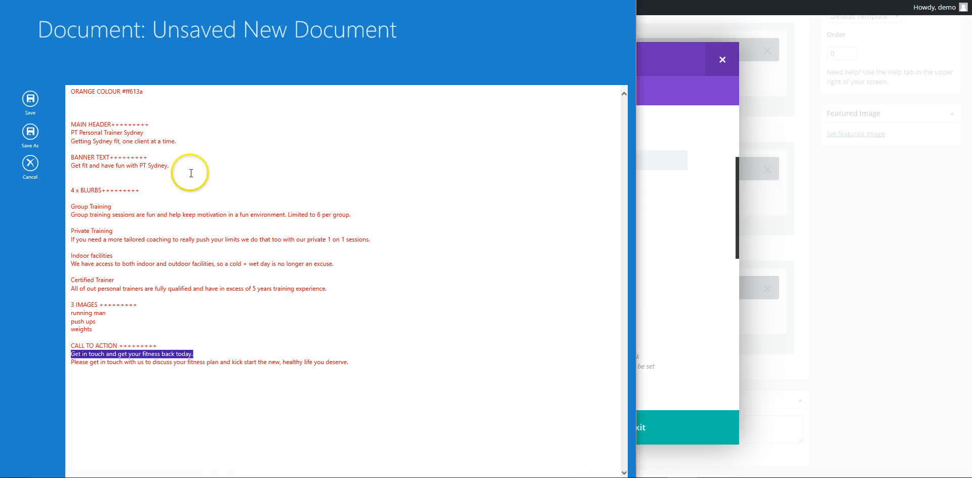
drag(144, 91, 123, 95)
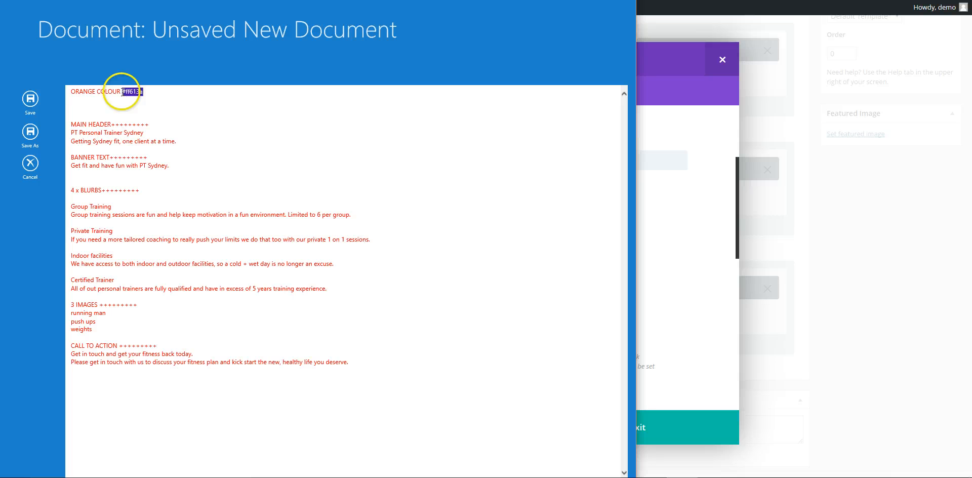
click(683, 253)
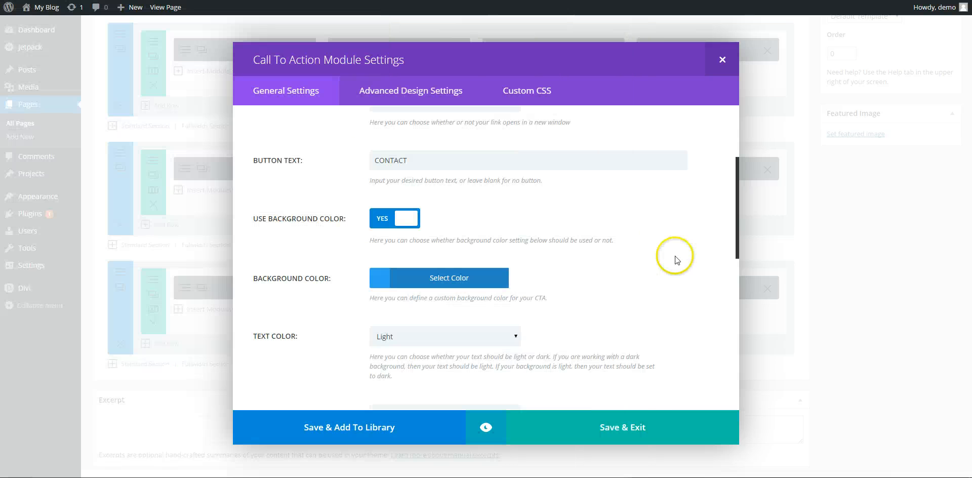
click(379, 285)
drag(583, 278, 515, 278)
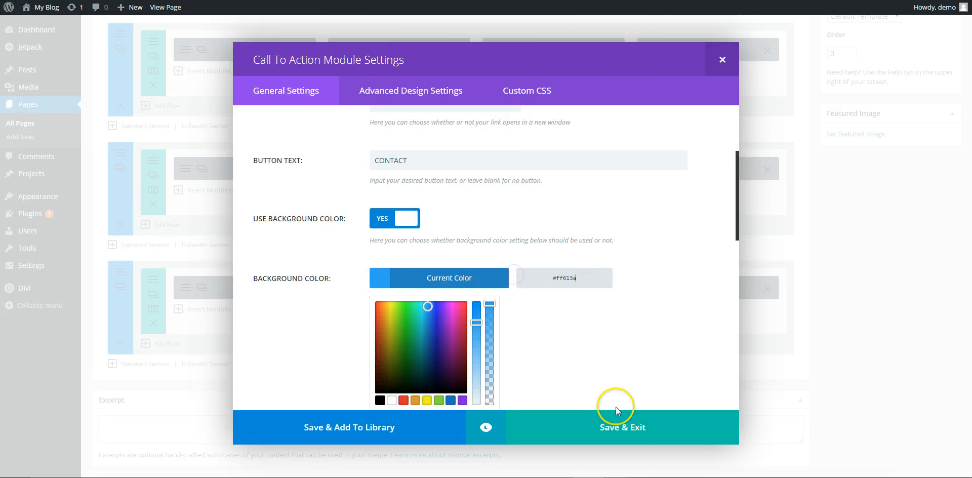
click(626, 437)
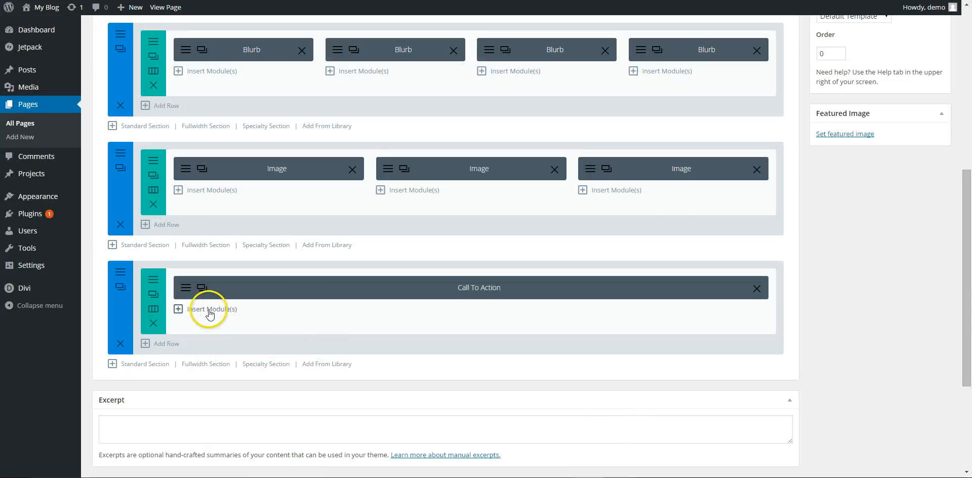
- Preview the page changes and examine the call to action's background below the three images
scroll(899, 107, up, 1)
scroll(898, 106, up, 3)
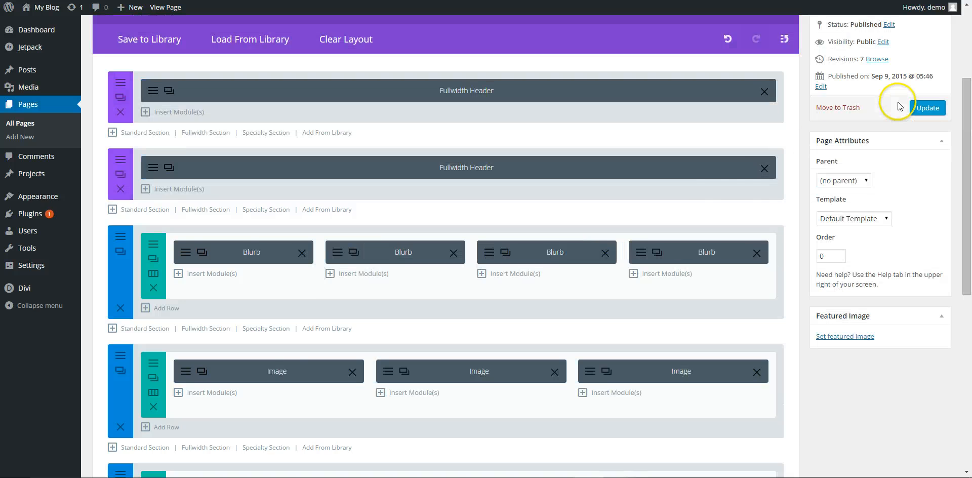
scroll(905, 107, up, 3)
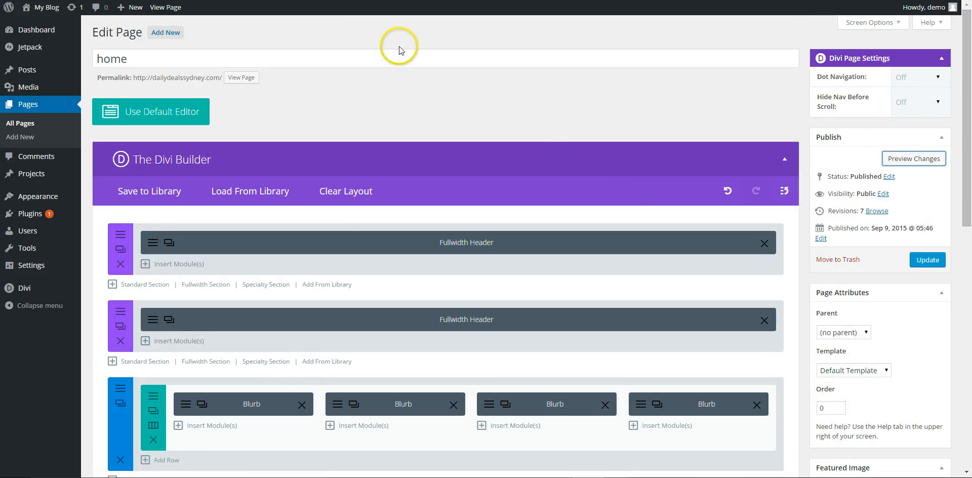
click(304, 0)
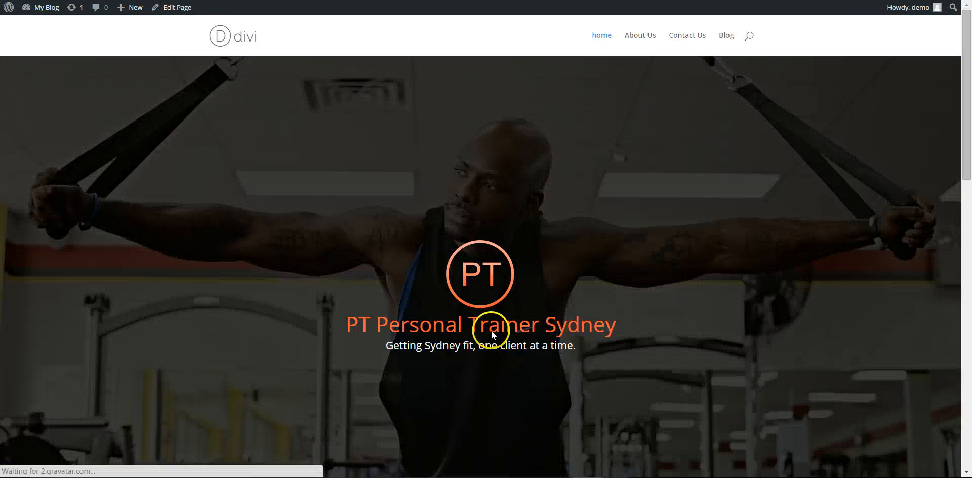
scroll(534, 335, down, 6)
scroll(537, 338, down, 9)
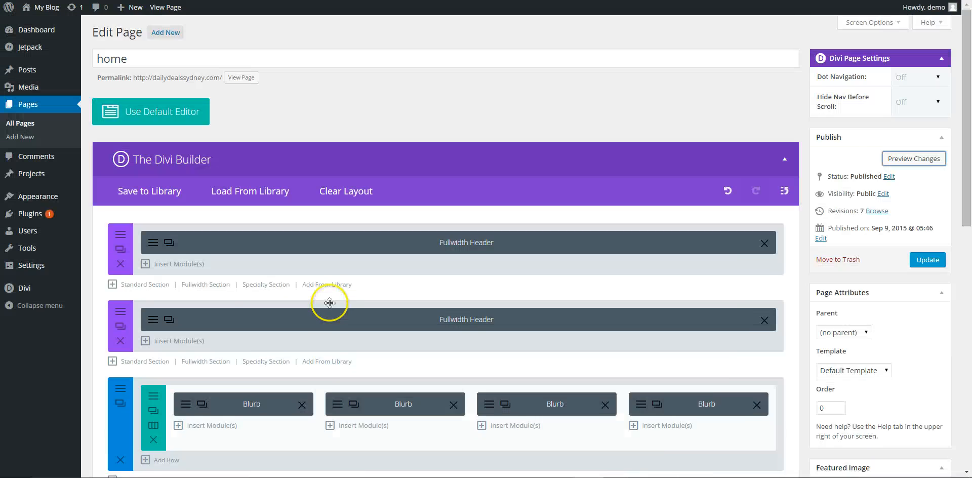
- Set the background color of the section containing the call to action to #ff613a
scroll(310, 321, down, 9)
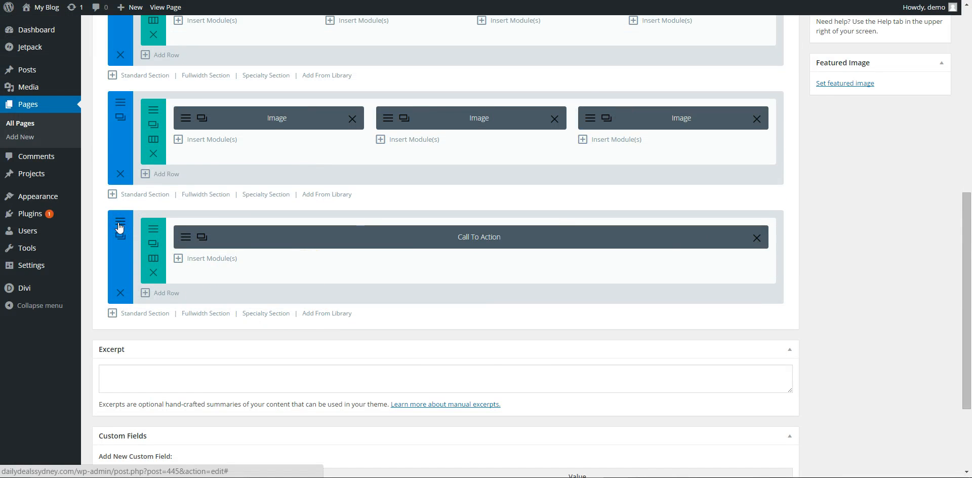
click(120, 223)
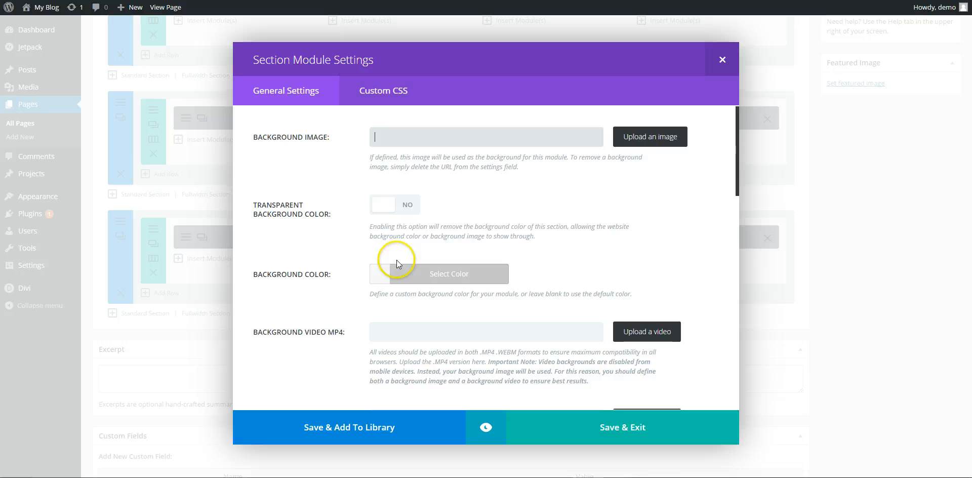
click(375, 273)
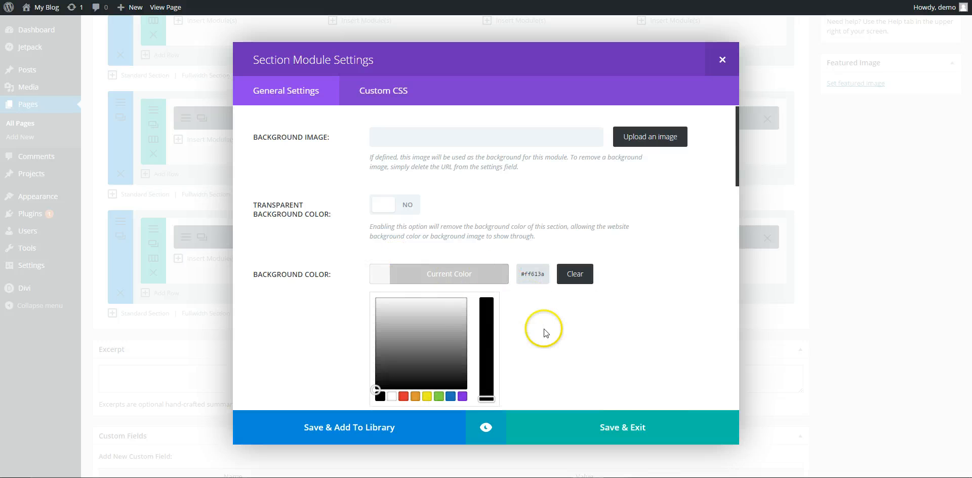
scroll(596, 371, down, 3)
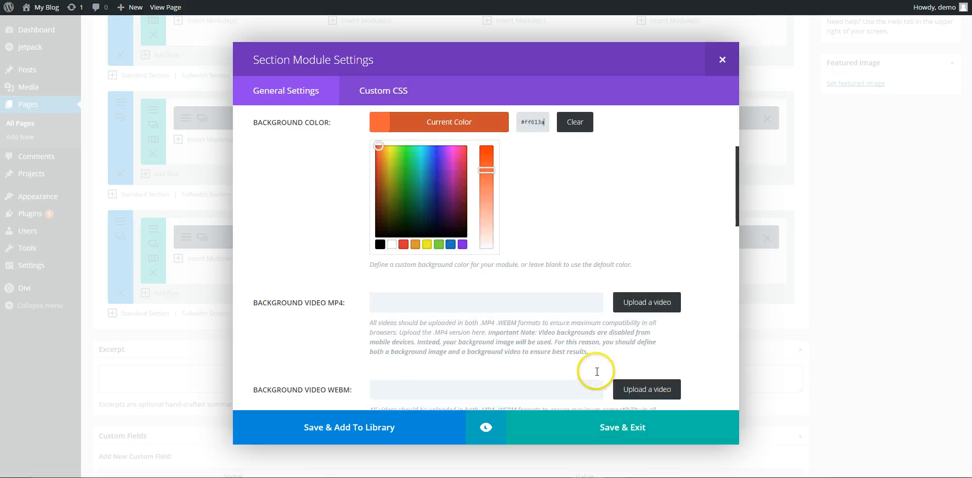
- Set the call to action section's custom top and bottom padding to 0 and save the section settings
scroll(597, 371, down, 12)
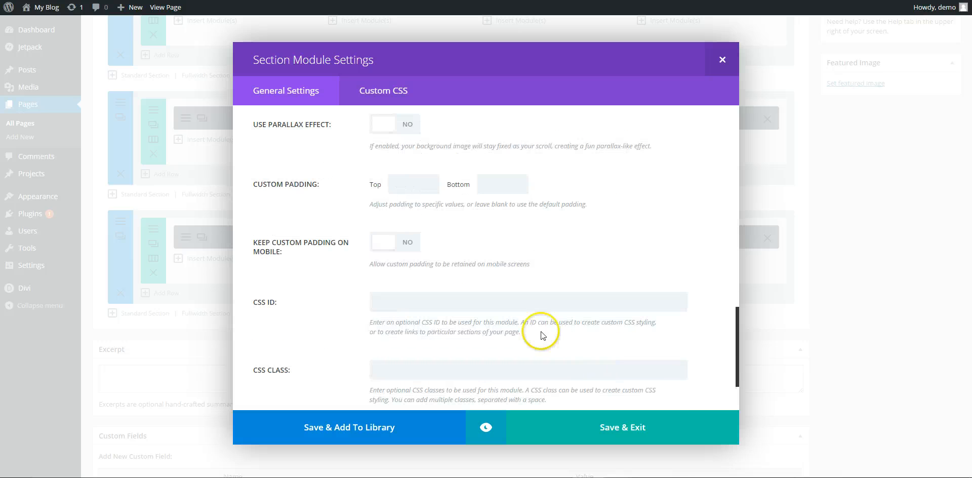
click(423, 188)
scroll(424, 189, down, 2)
text(0)
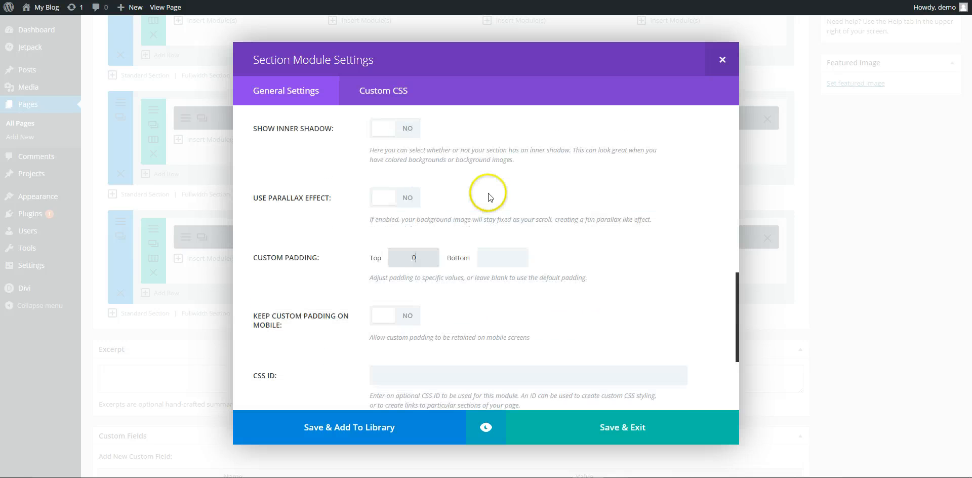
click(506, 255)
text(0)
click(610, 430)
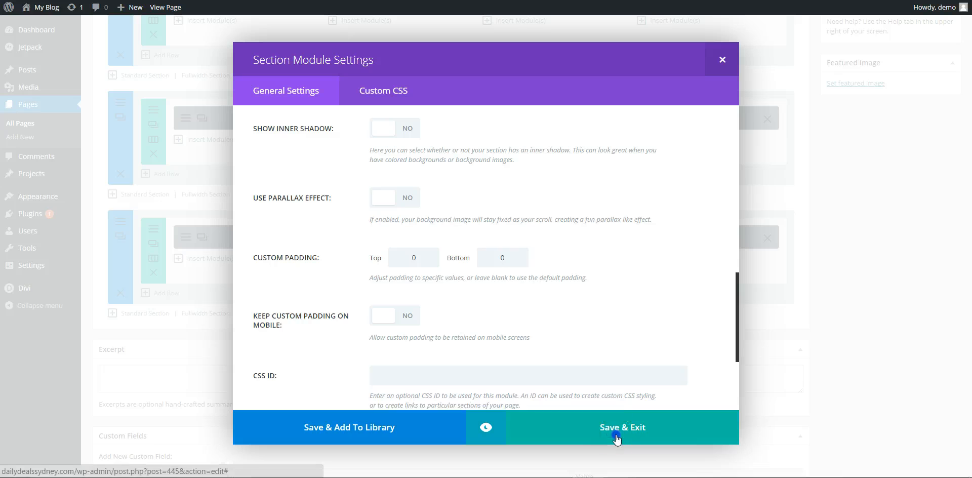
- Preview the updated page and examine its full layout from the main header down to the call to action
scroll(809, 256, up, 5)
scroll(832, 210, up, 3)
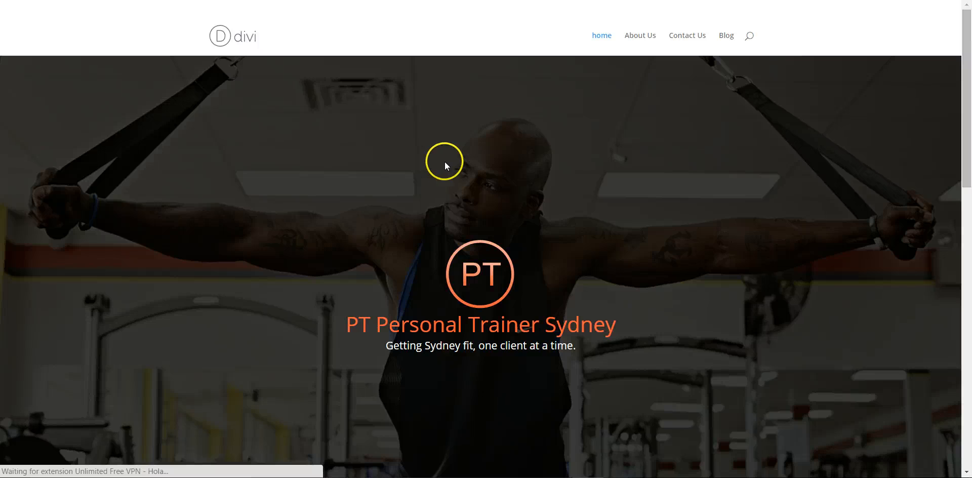
scroll(445, 163, down, 8)
scroll(454, 169, down, 7)
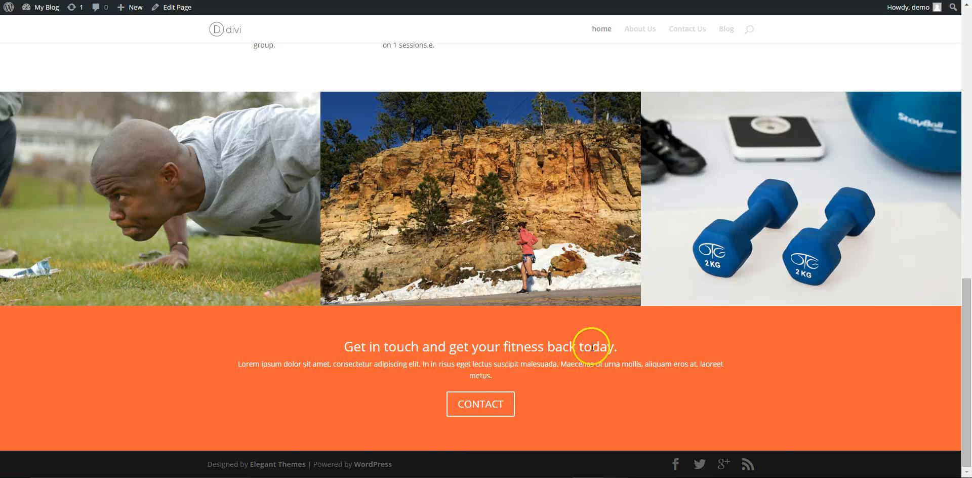
scroll(593, 345, up, 15)
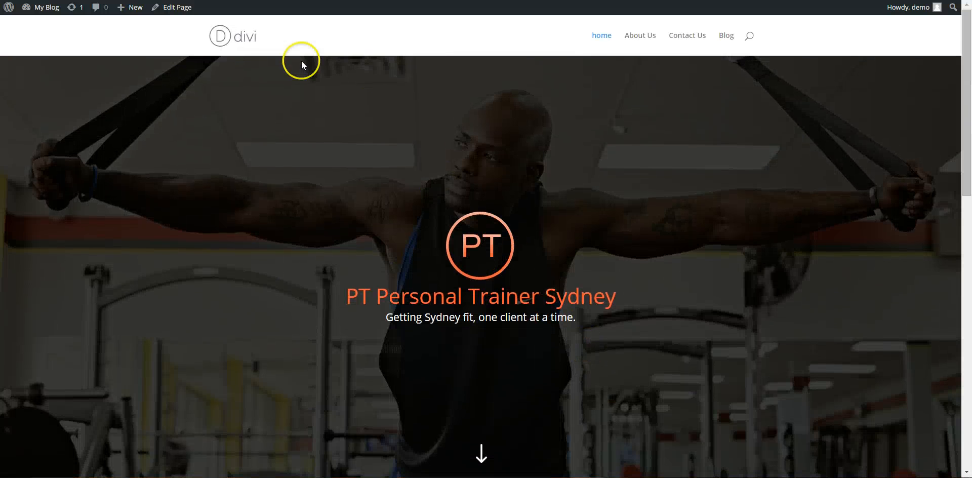
scroll(430, 316, down, 15)
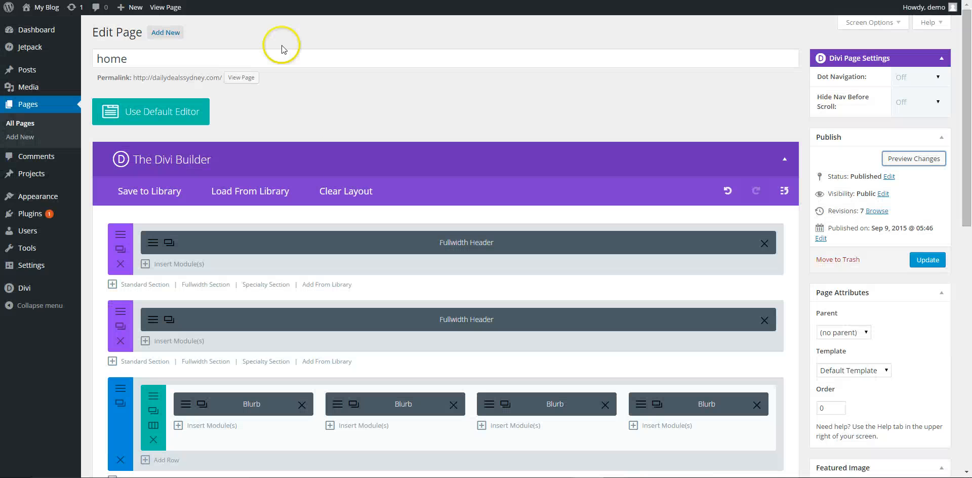
- Set the Call To Action module's custom top and bottom padding to 100 and save the module settings
scroll(351, 190, down, 8)
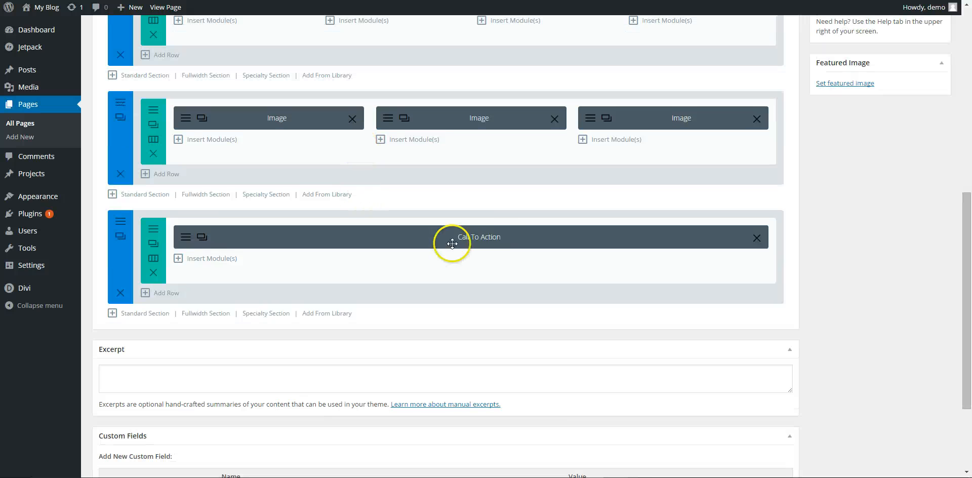
click(185, 239)
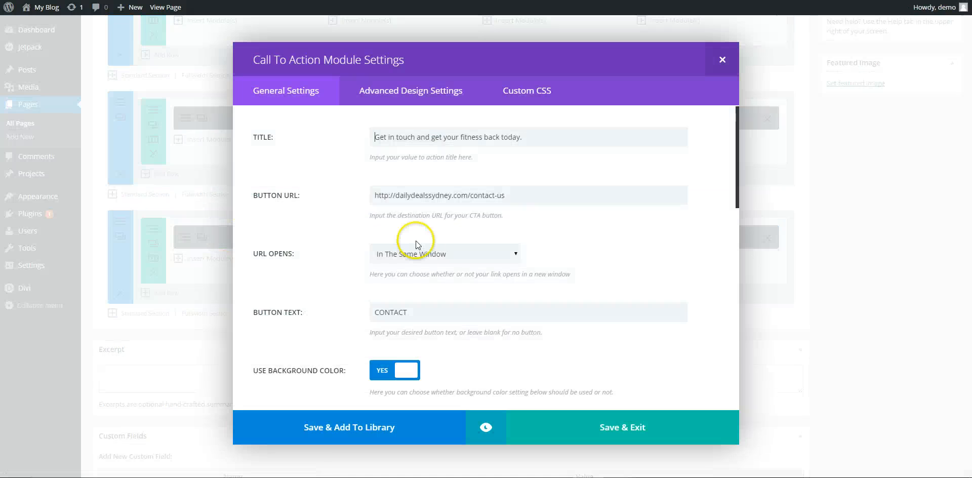
scroll(412, 91, down, 3)
click(413, 91)
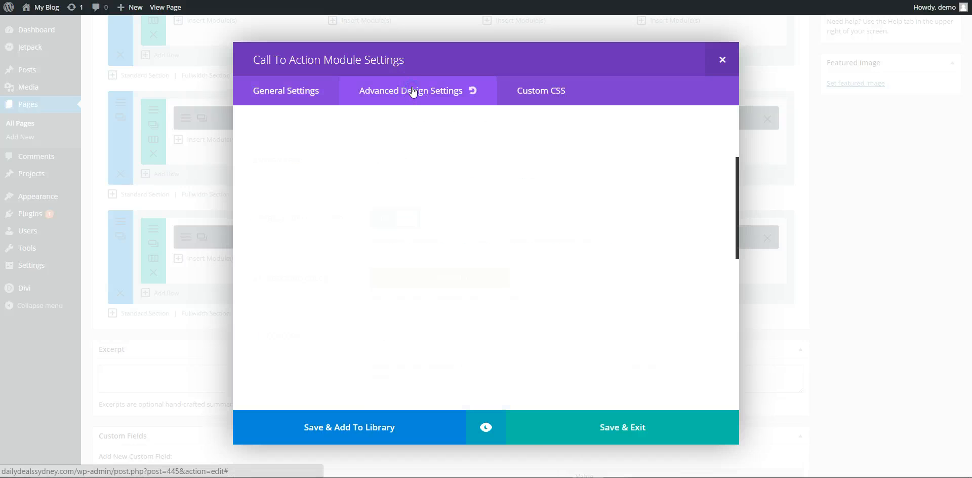
scroll(445, 206, down, 5)
scroll(498, 213, down, 3)
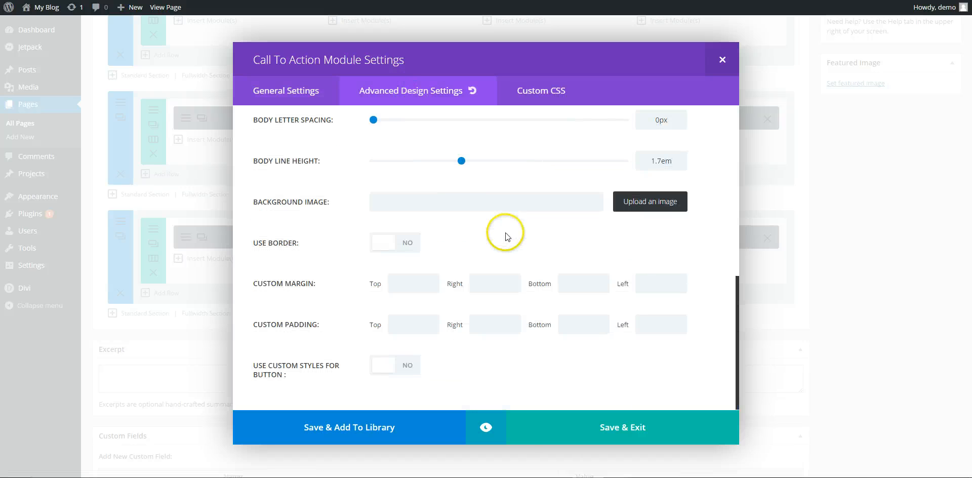
click(414, 323)
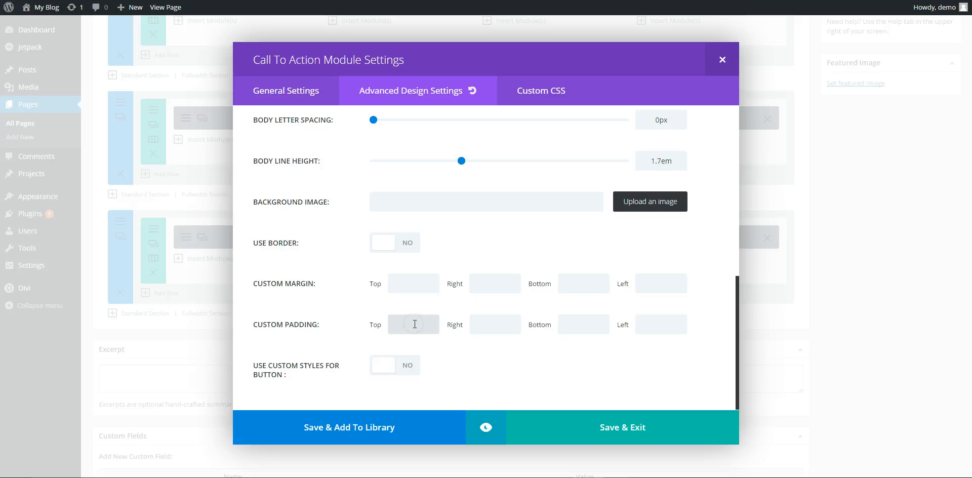
text(100)
click(612, 324)
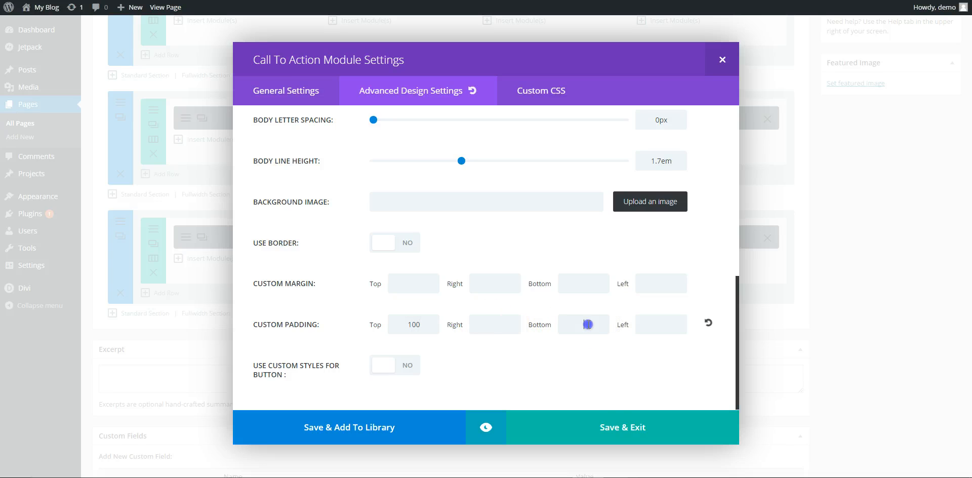
text(100)
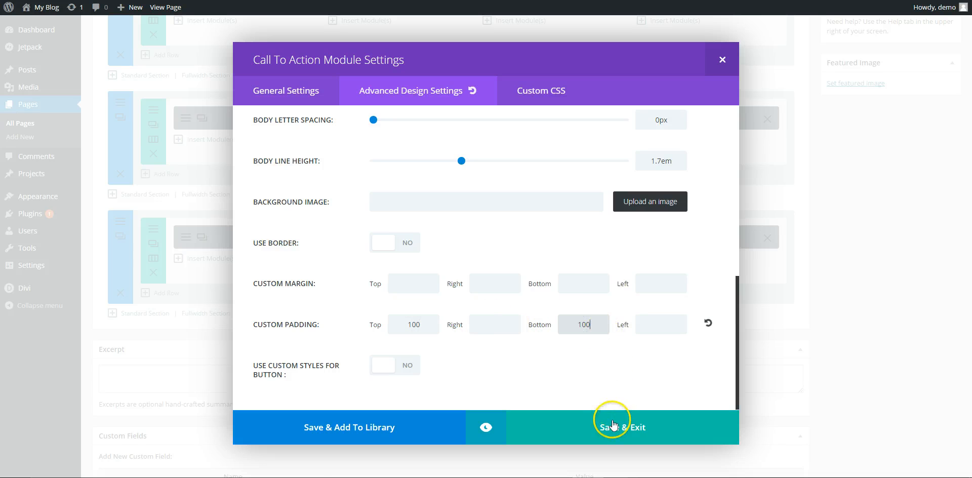
click(612, 427)
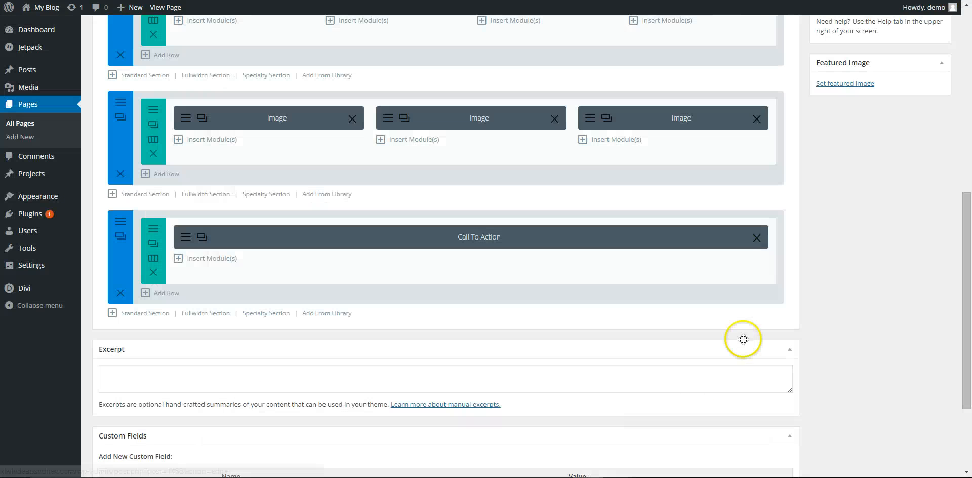
- Preview the page changes and examine the call to action's spacing, the main header and the navigation bar
scroll(742, 338, up, 8)
click(905, 167)
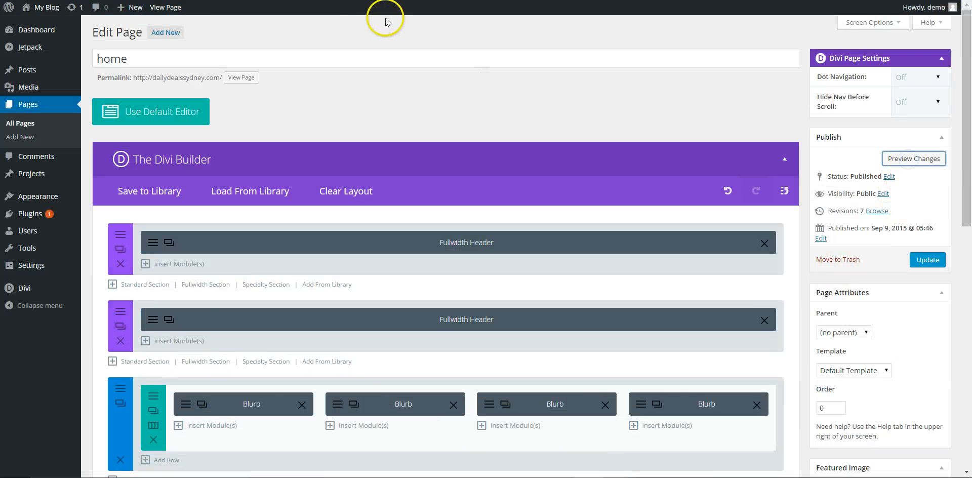
key(ctrl+Tab)
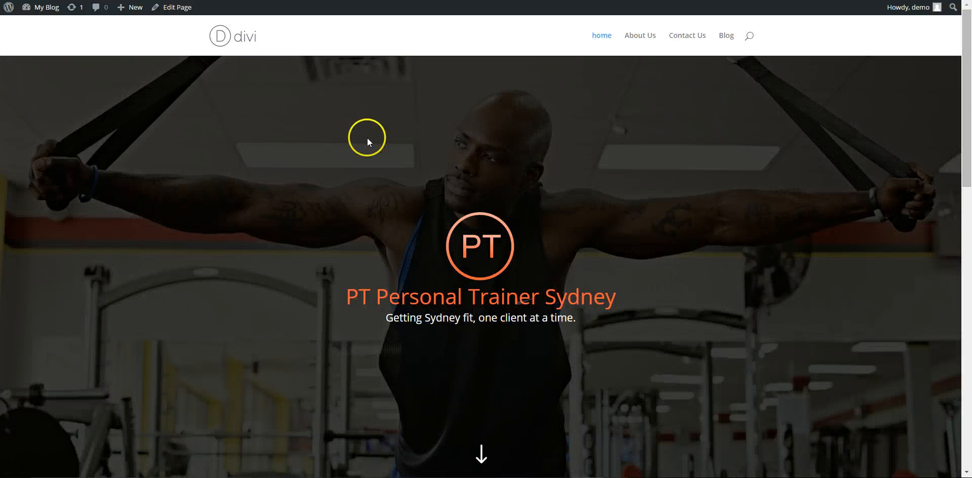
scroll(377, 161, down, 10)
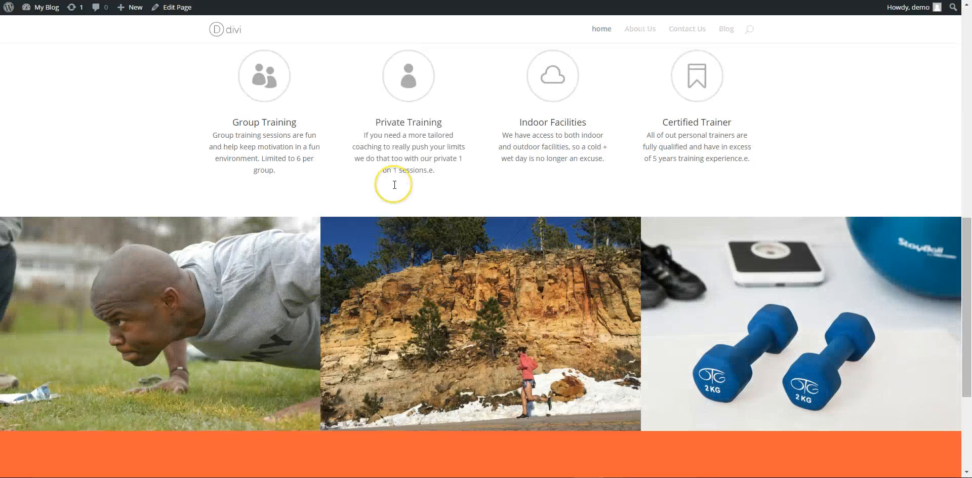
scroll(394, 185, down, 4)
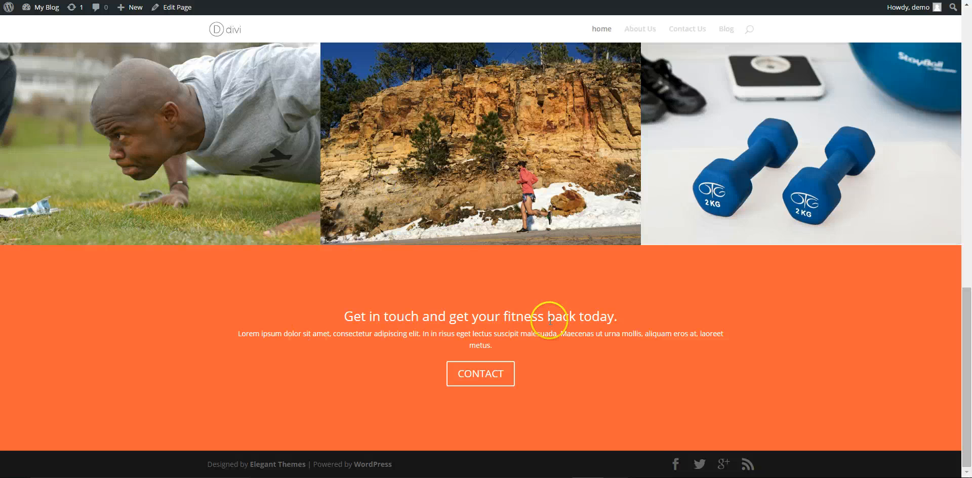
scroll(271, 342, up, 14)
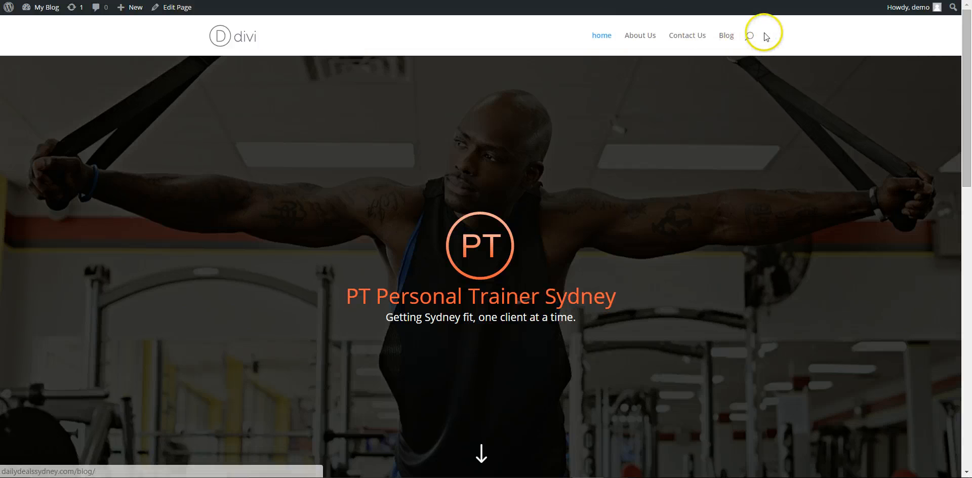
scroll(481, 122, down, 5)
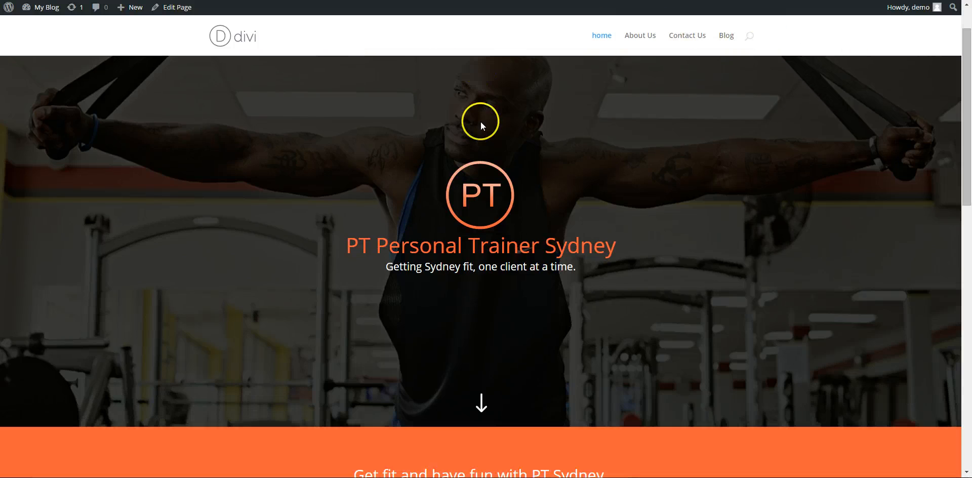
scroll(516, 140, up, 4)
scroll(518, 144, down, 5)
scroll(506, 117, up, 5)
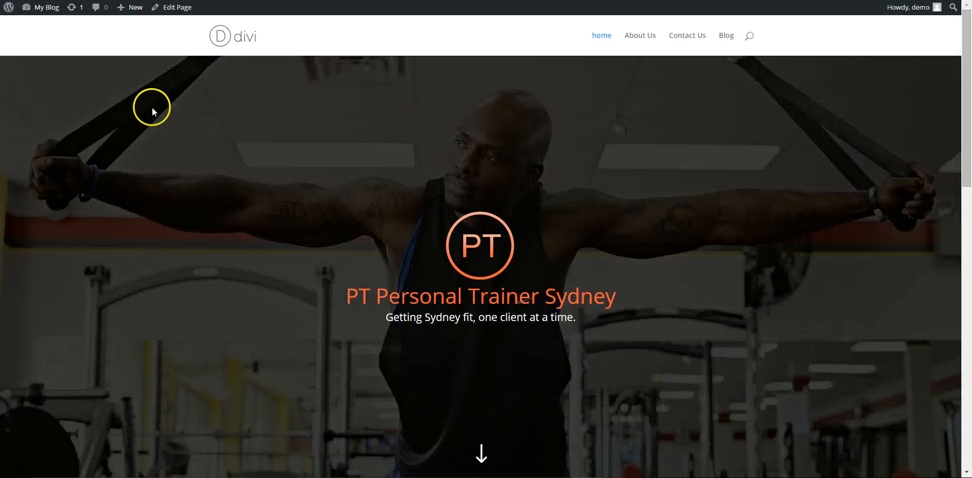
mouse_move(43, 8)
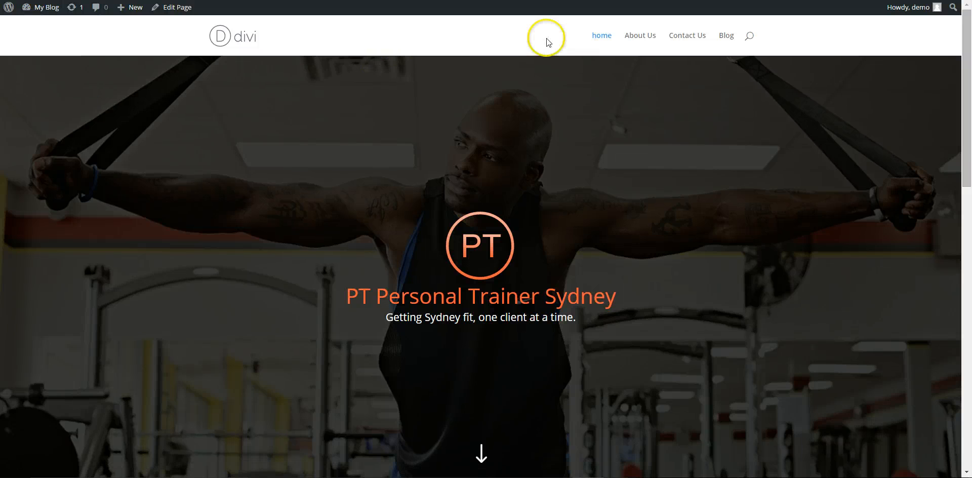
- Set Hide Nav Before Scroll to On in the home page's Divi settings and preview the changes
key(ctrl+shift+Tab)
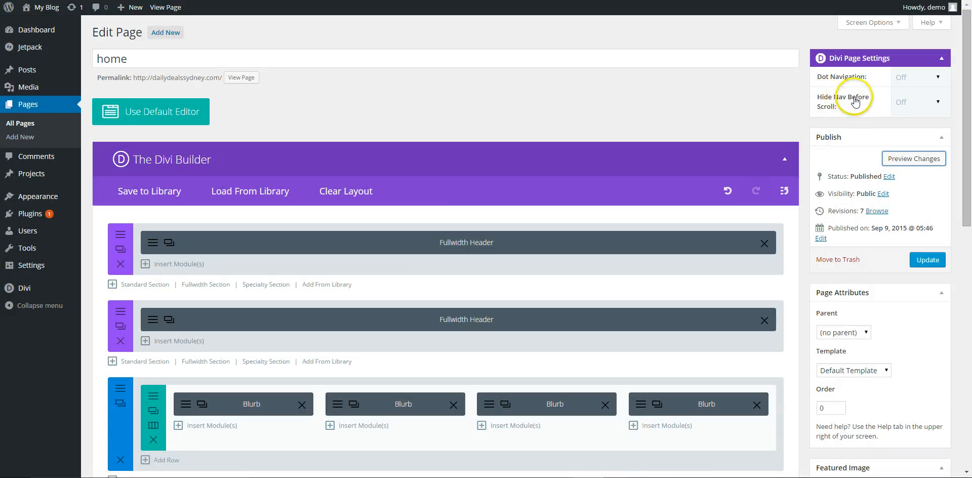
click(939, 102)
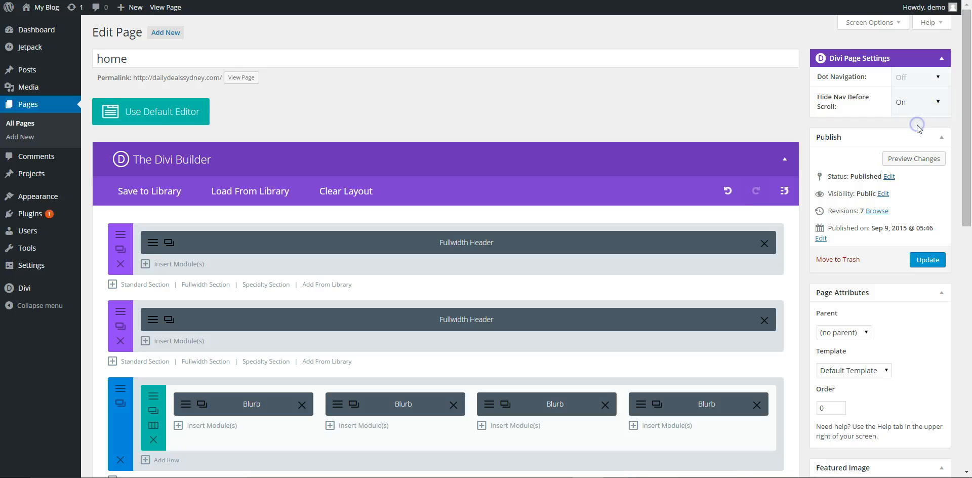
click(913, 163)
key(ctrl+Tab)
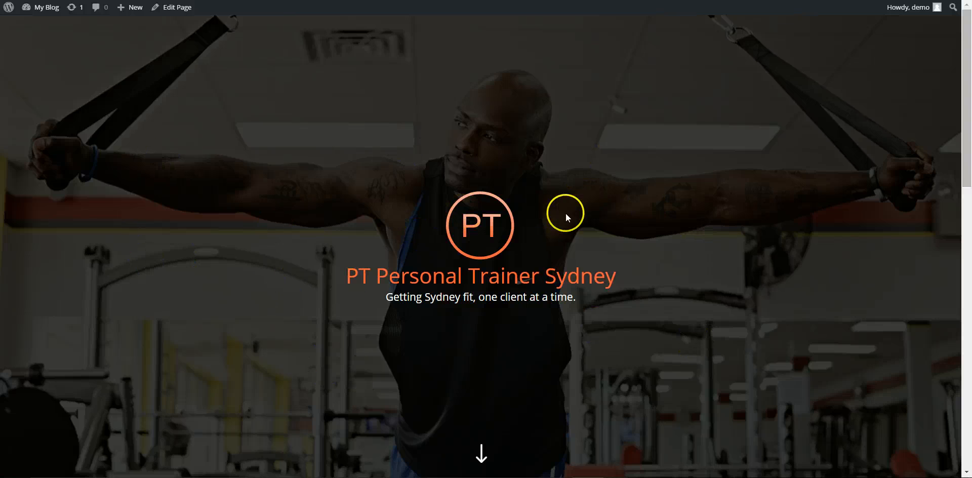
- Examine the navigation bar's behavior along the full length of the preview and compare the page with the example
click(494, 445)
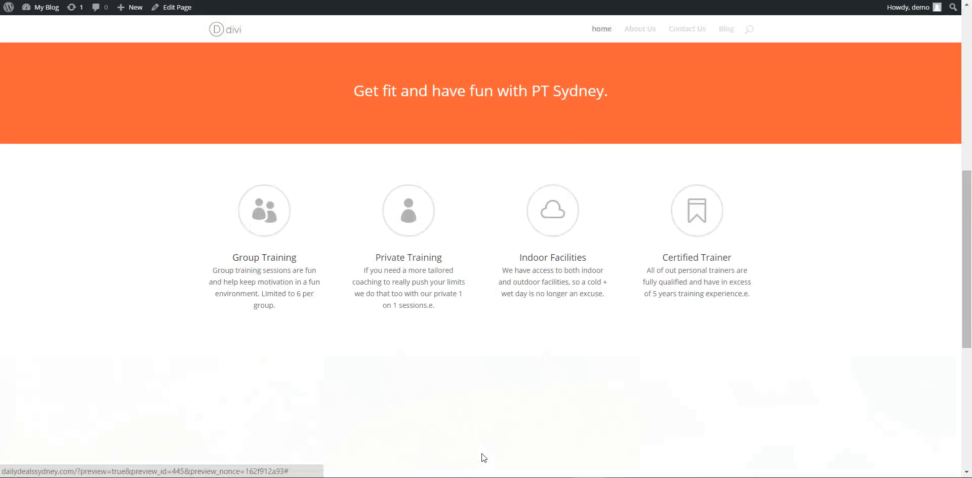
scroll(575, 141, down, 5)
scroll(581, 140, up, 9)
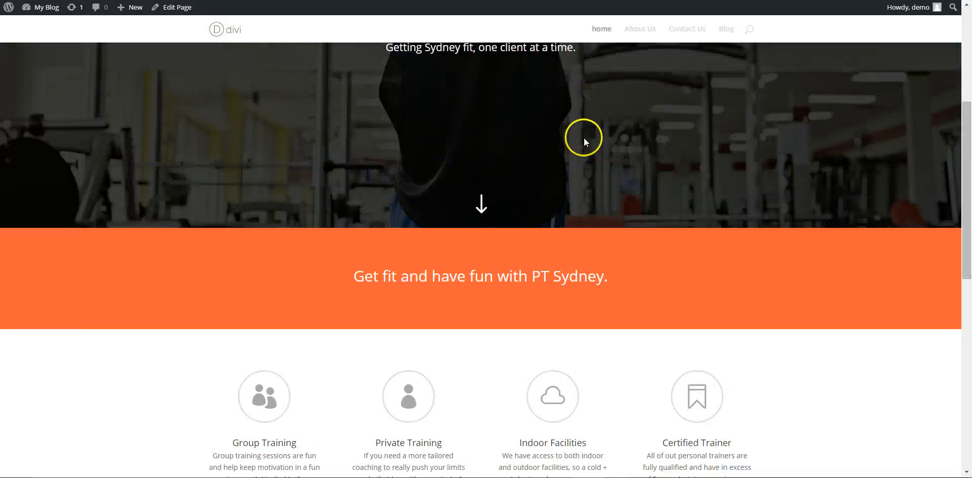
scroll(583, 138, down, 8)
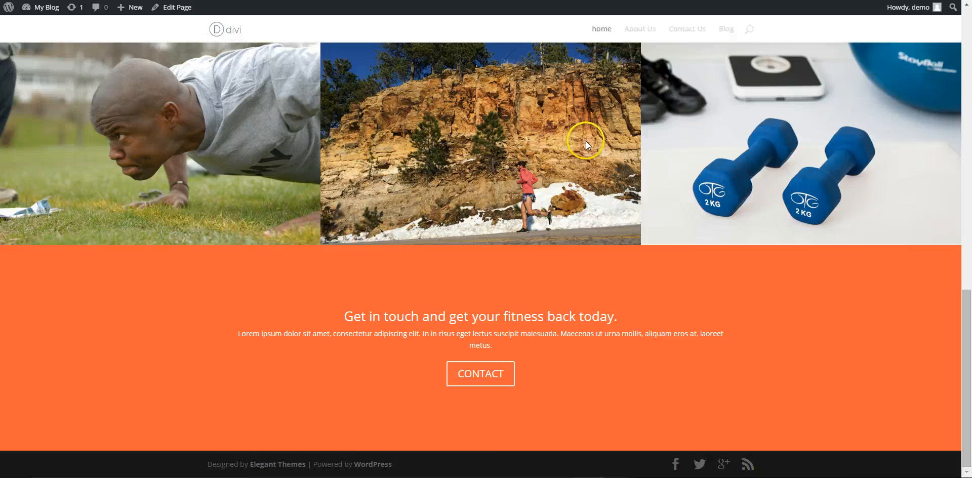
scroll(585, 141, up, 10)
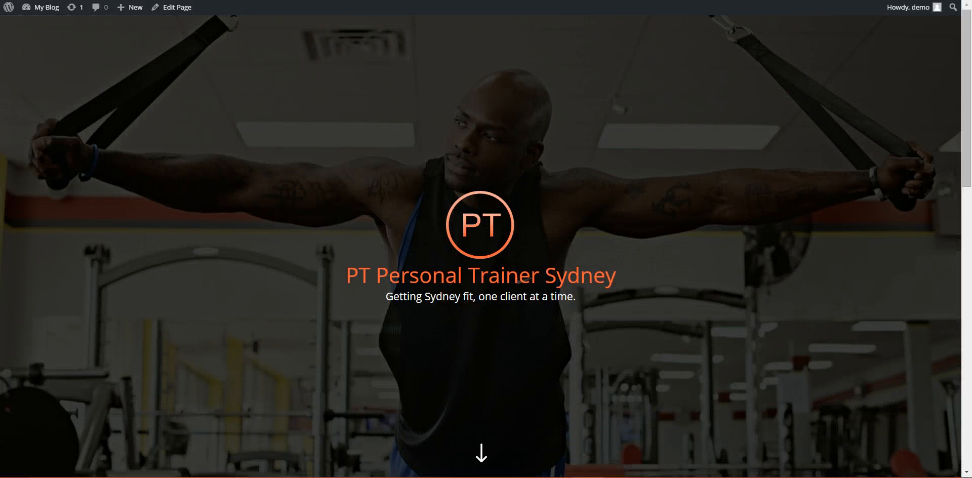
scroll(495, 135, down, 8)
scroll(517, 171, up, 10)
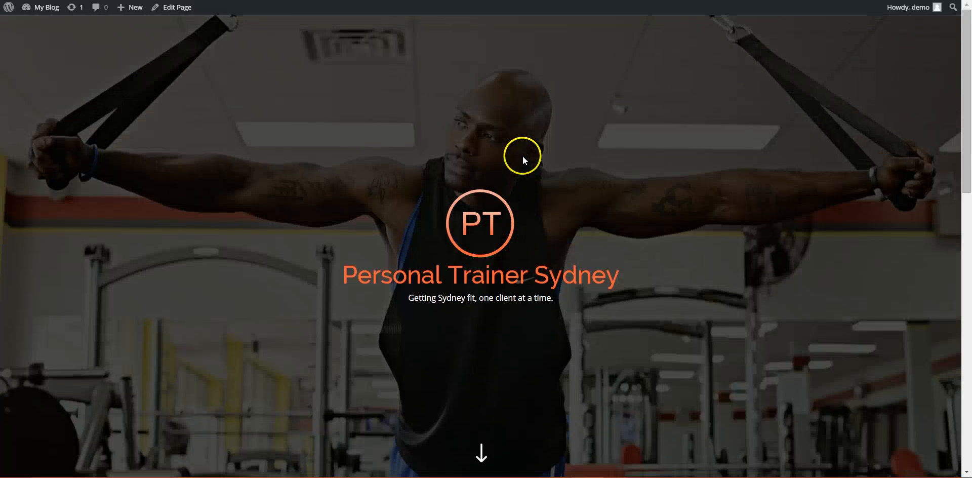
scroll(522, 156, down, 3)
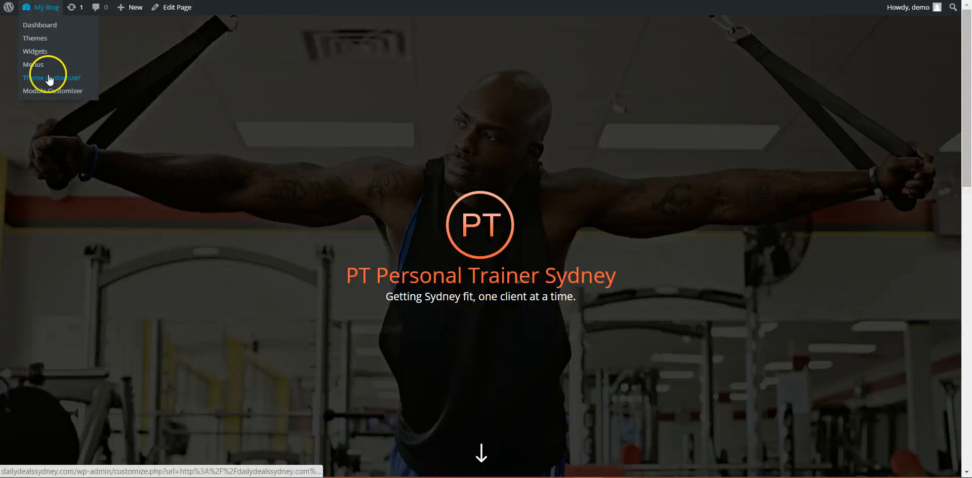
- Open the Header Format settings under Header & Navigation in the Theme Customizer
click(49, 76)
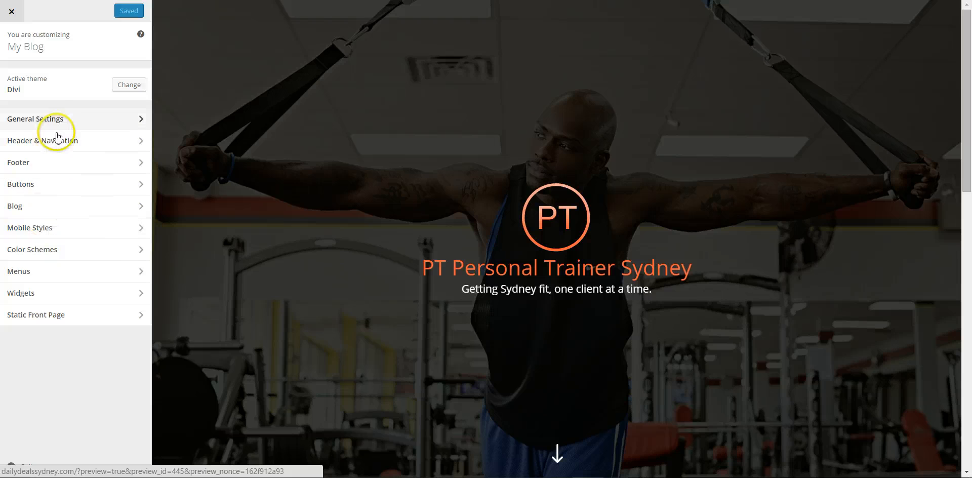
click(61, 121)
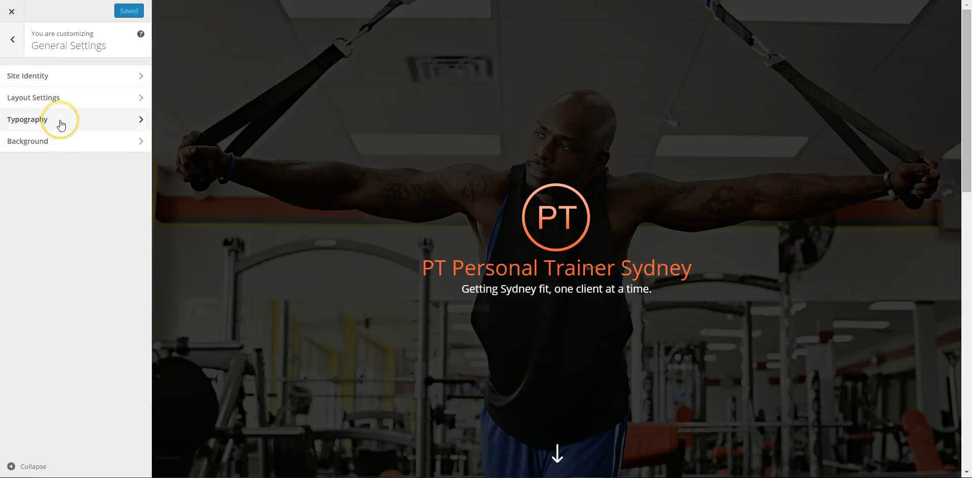
click(13, 39)
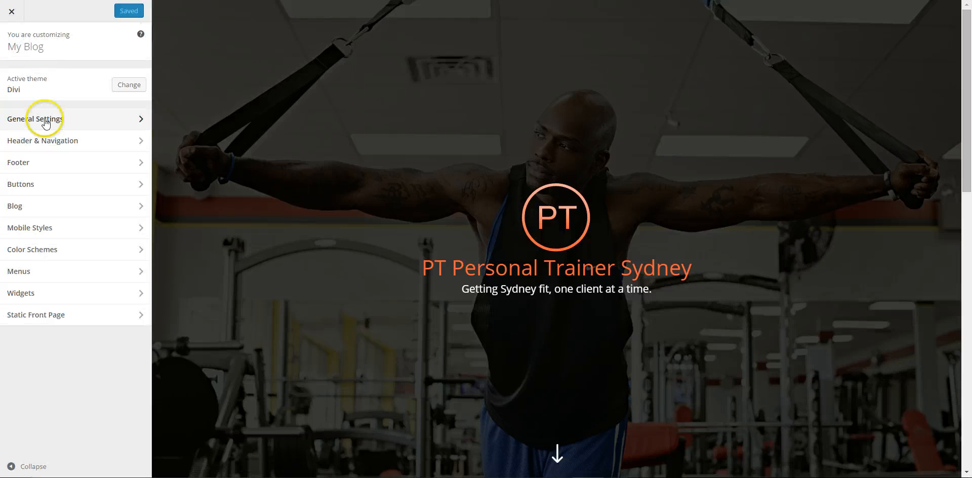
click(56, 148)
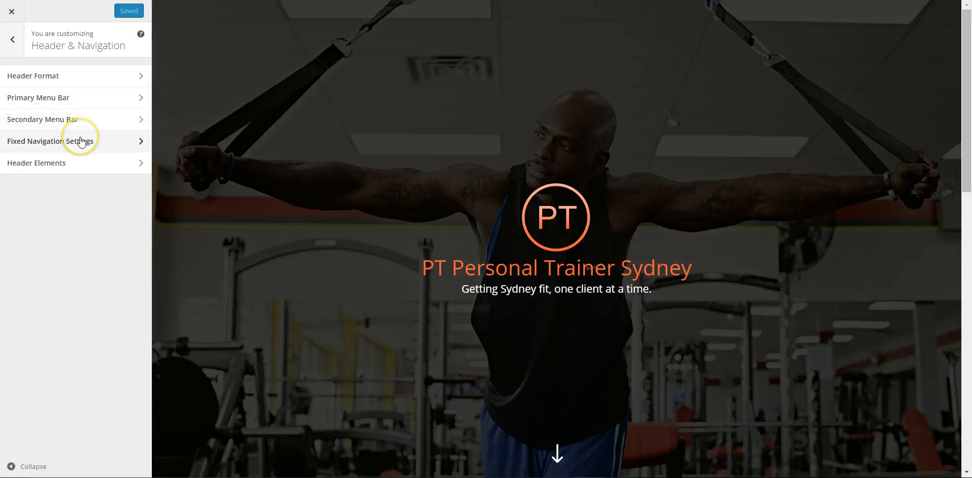
click(93, 76)
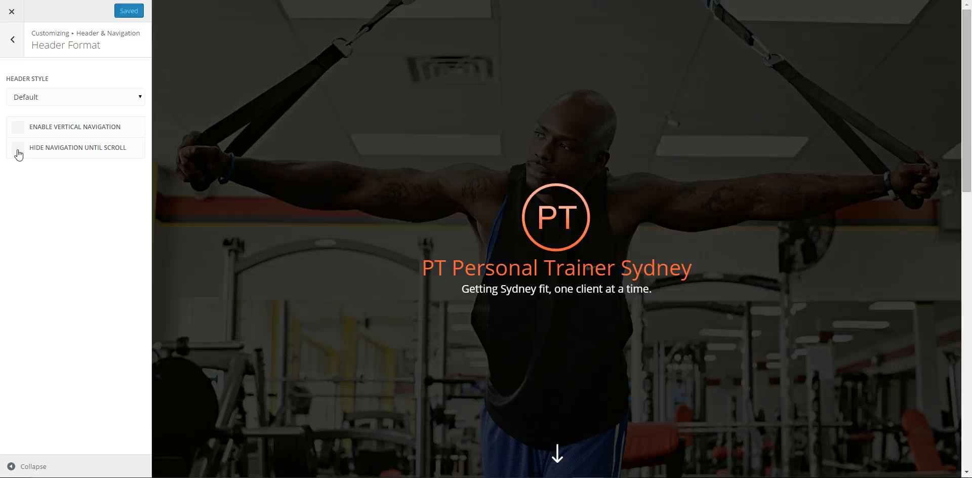
- Try vertical navigation on the site, examine the side menu, and disable the option again
click(20, 127)
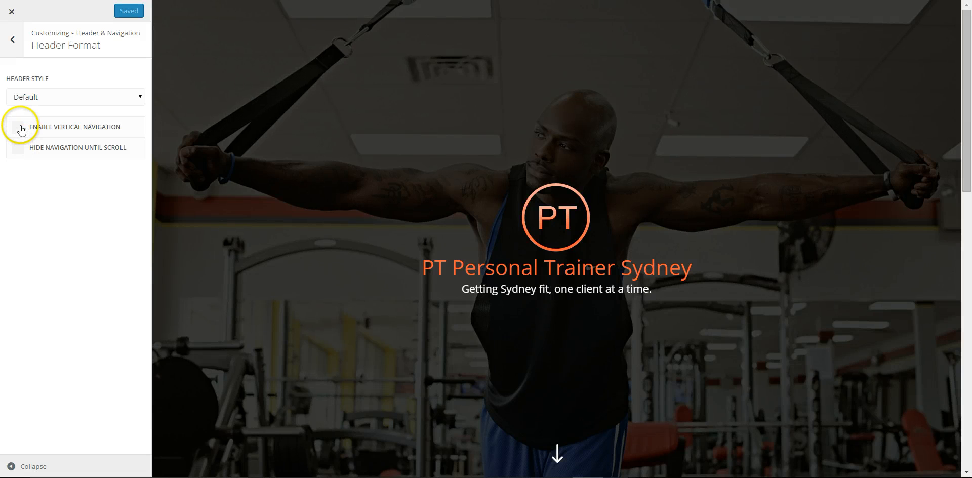
scroll(388, 152, down, 4)
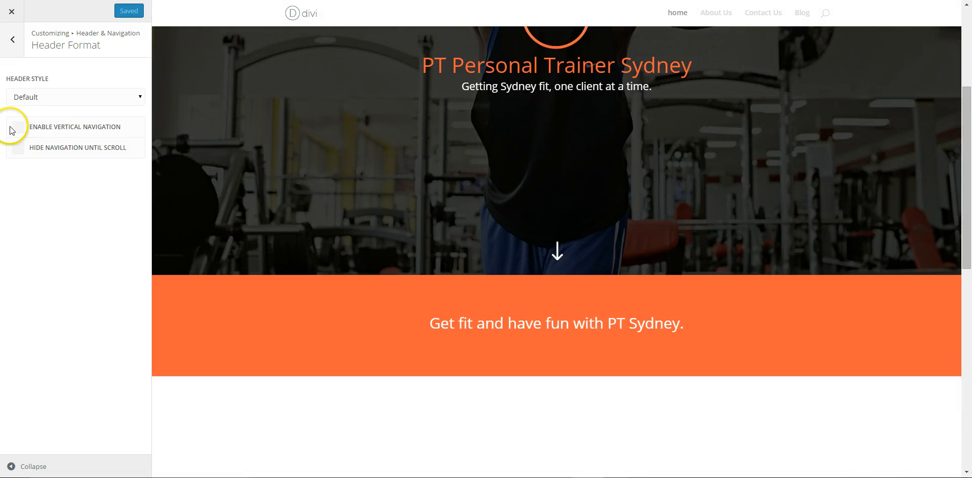
click(11, 127)
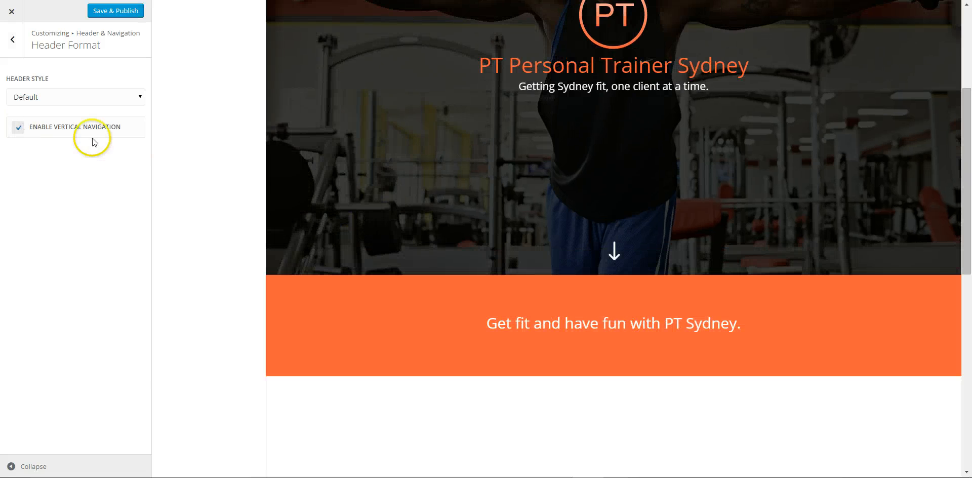
scroll(223, 151, down, 2)
scroll(223, 151, up, 6)
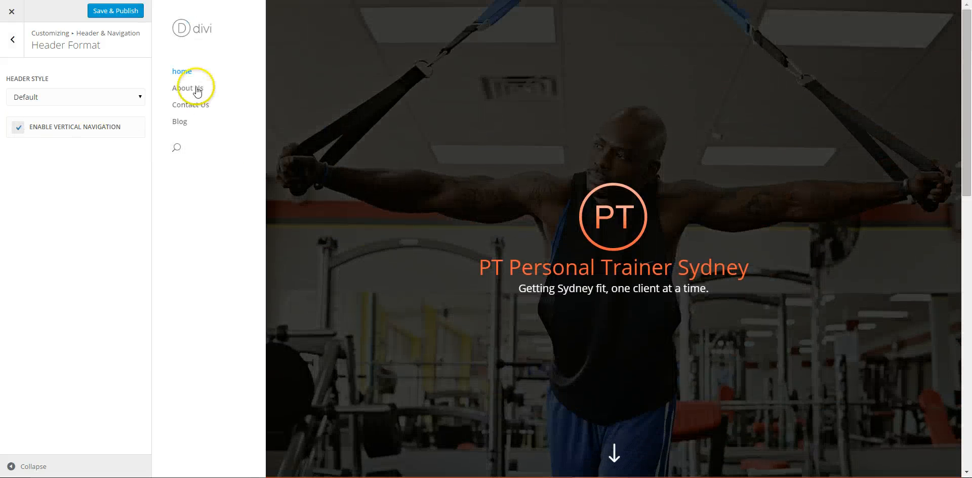
click(17, 129)
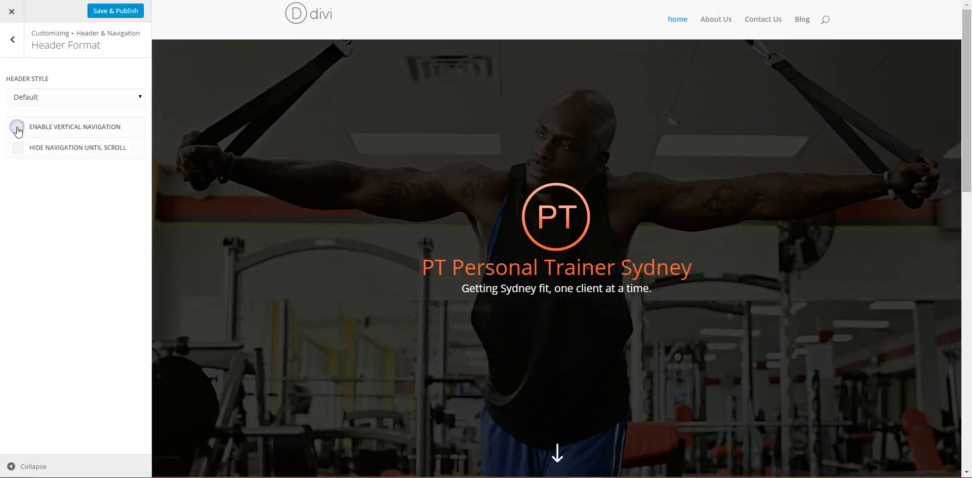
- Return to the Header & Navigation settings and examine how the navigation bar looks when scrolling the page preview
click(13, 42)
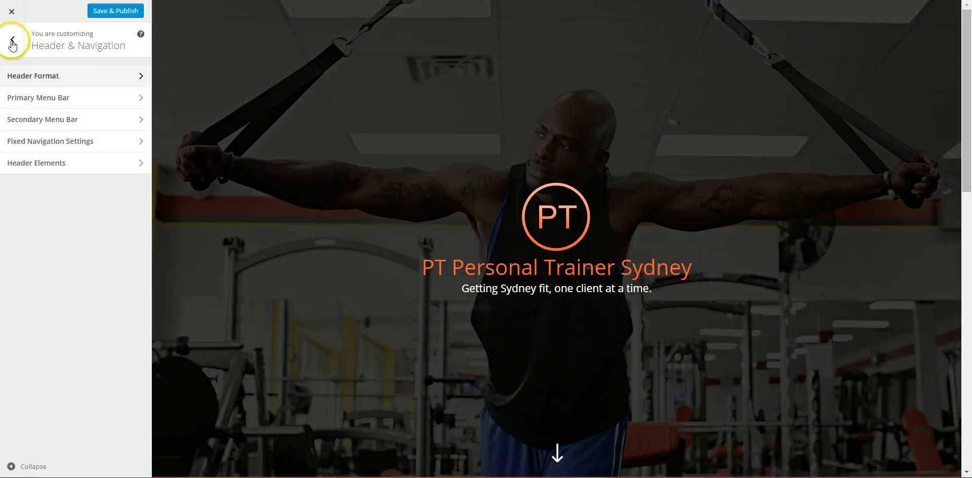
scroll(341, 152, down, 5)
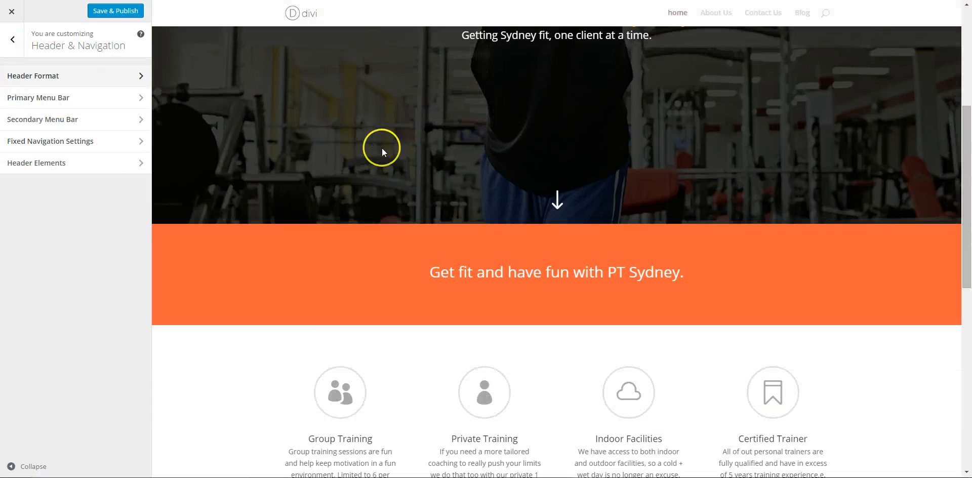
scroll(383, 147, up, 5)
scroll(394, 139, down, 5)
scroll(394, 138, up, 5)
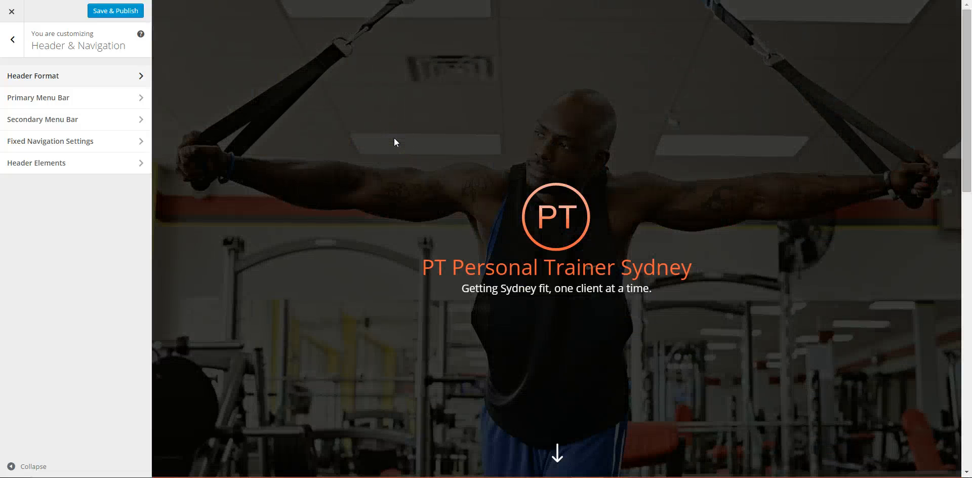
scroll(393, 136, down, 5)
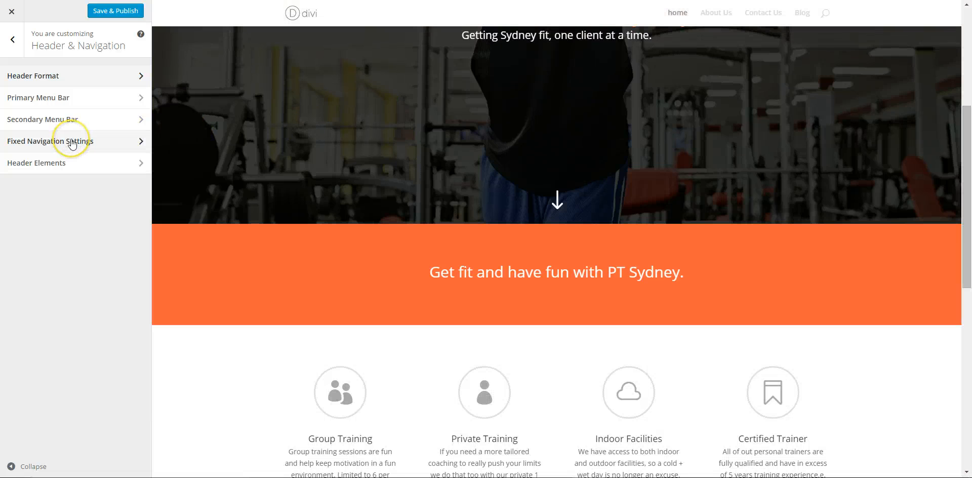
scroll(861, 108, down, 1)
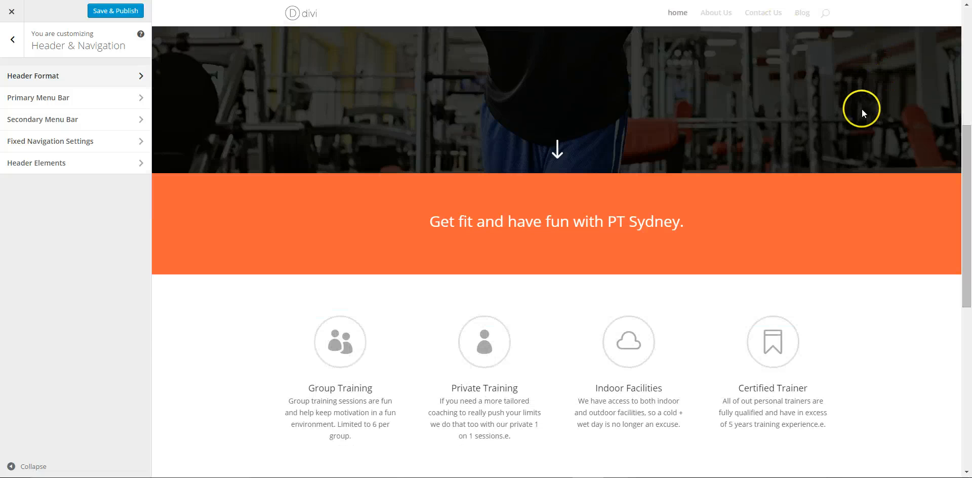
scroll(860, 108, up, 5)
scroll(860, 108, down, 7)
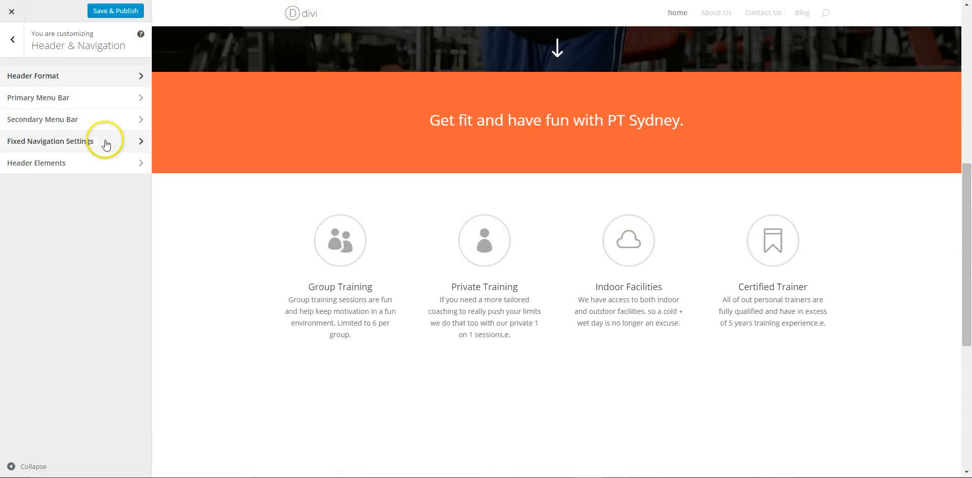
- In Fixed Navigation Settings, set the primary menu background color to black with 0.69 opacity
click(90, 139)
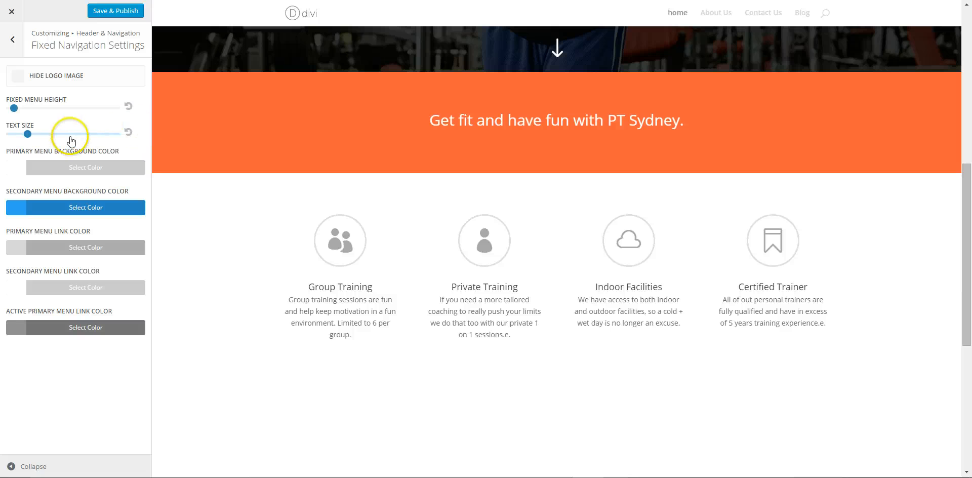
click(17, 169)
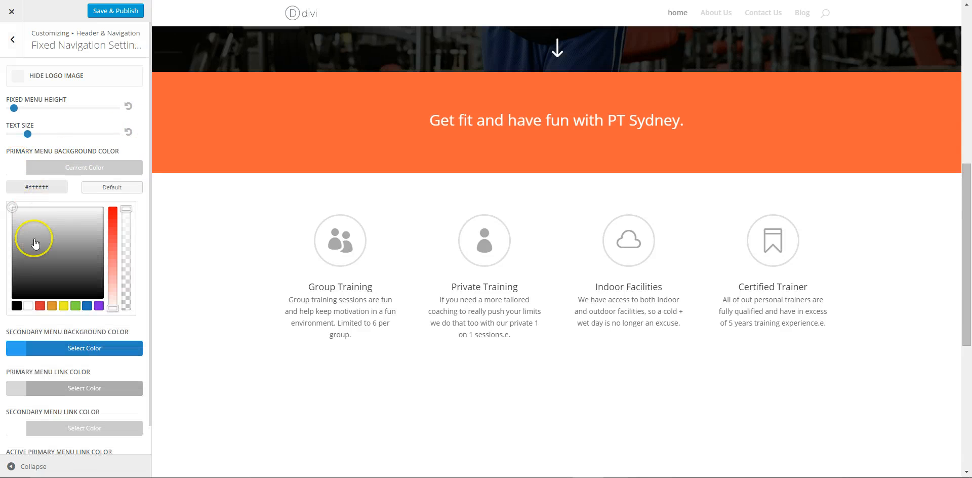
drag(33, 232, 13, 290)
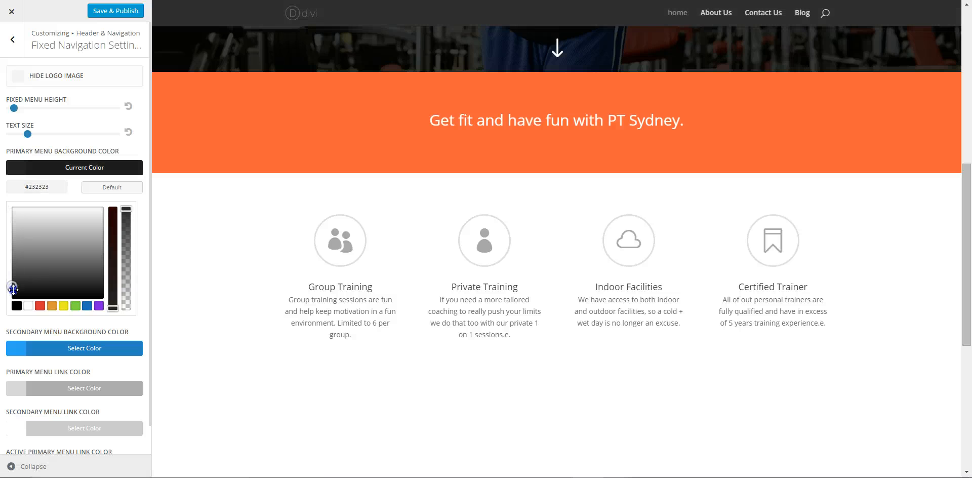
click(17, 305)
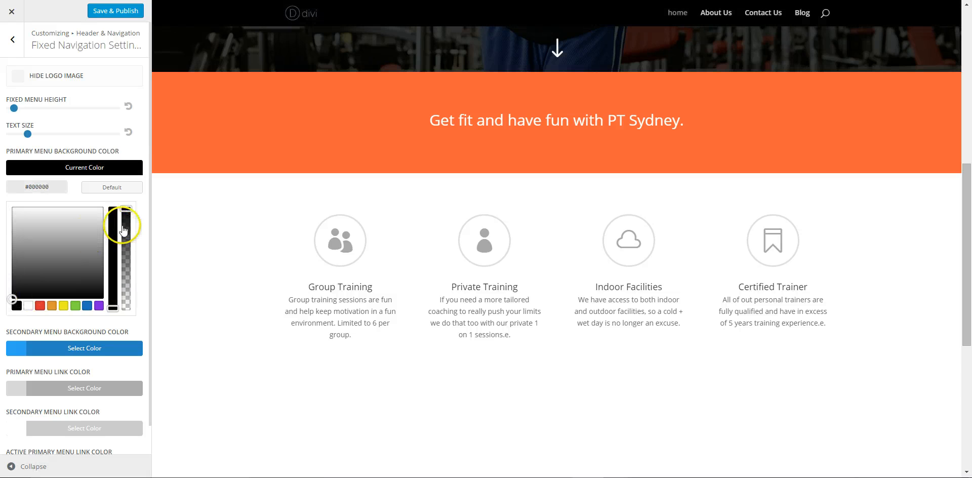
scroll(299, 157, down, 2)
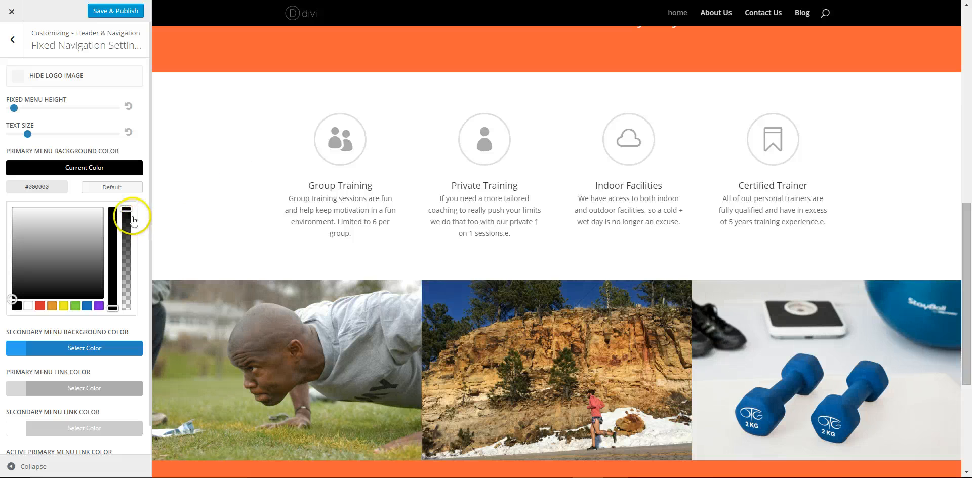
drag(126, 216, 129, 243)
- Examine the semi-transparent navigation bar over the different sections of the page preview
scroll(424, 173, down, 3)
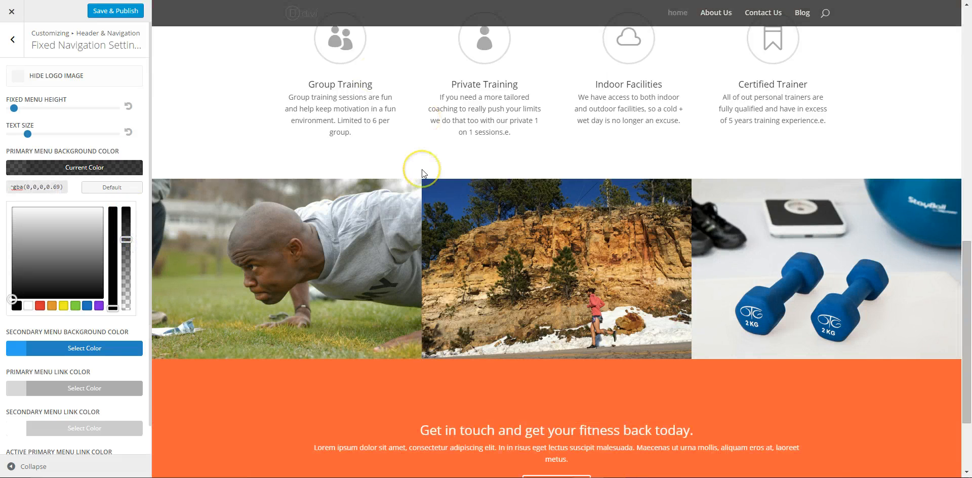
scroll(424, 172, up, 4)
scroll(424, 172, down, 2)
scroll(422, 171, down, 2)
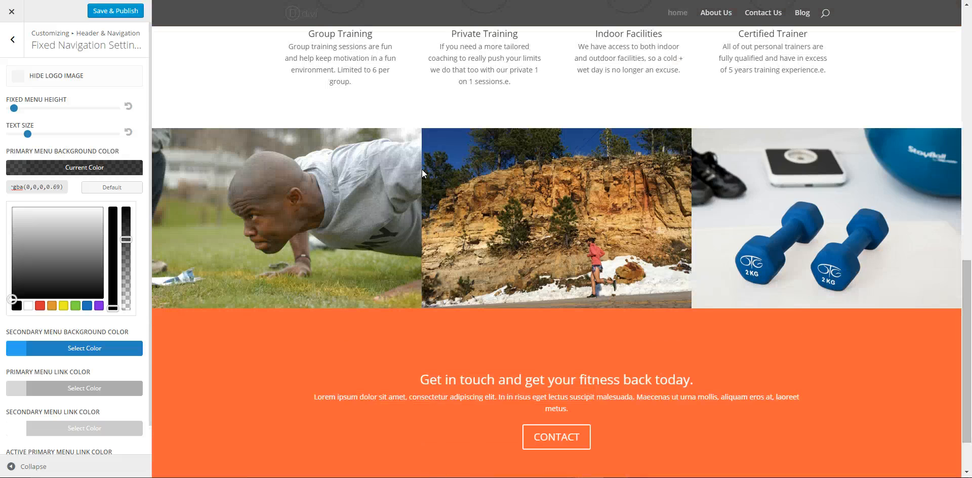
scroll(421, 169, up, 10)
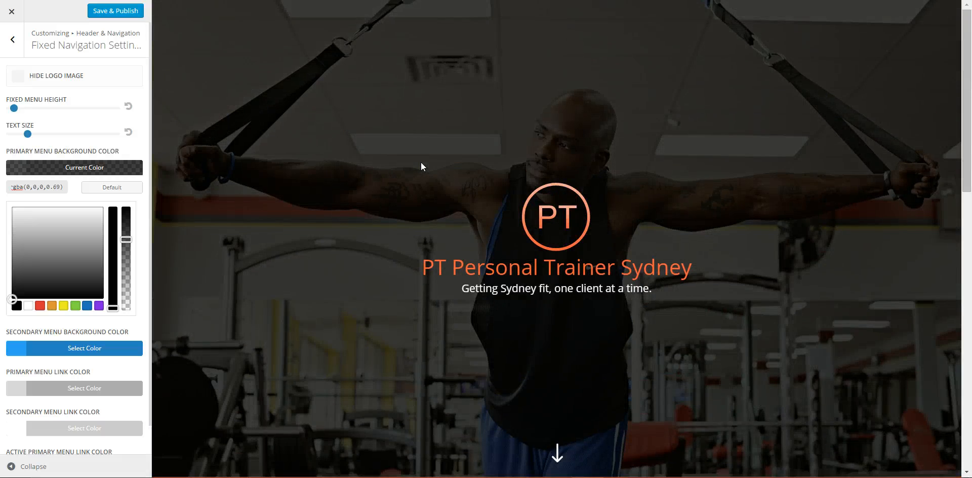
scroll(421, 164, down, 10)
scroll(421, 166, down, 2)
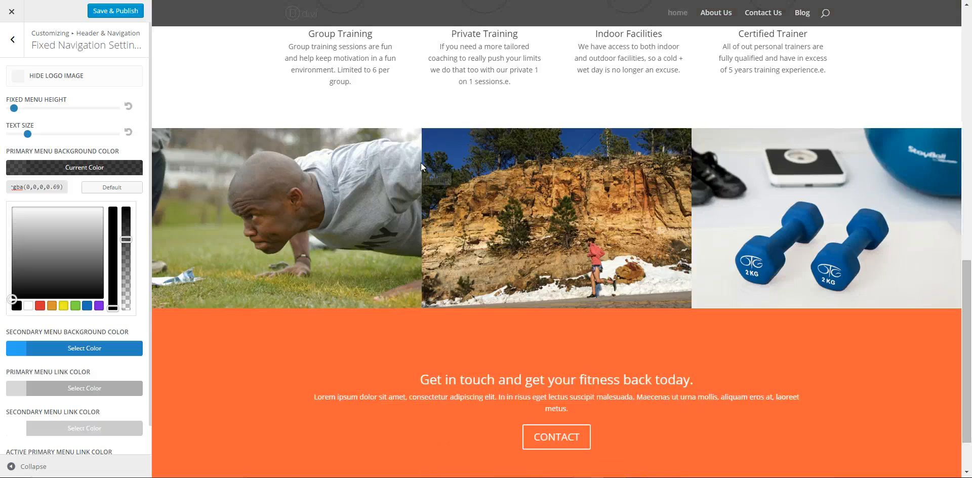
scroll(417, 145, up, 12)
scroll(417, 145, down, 4)
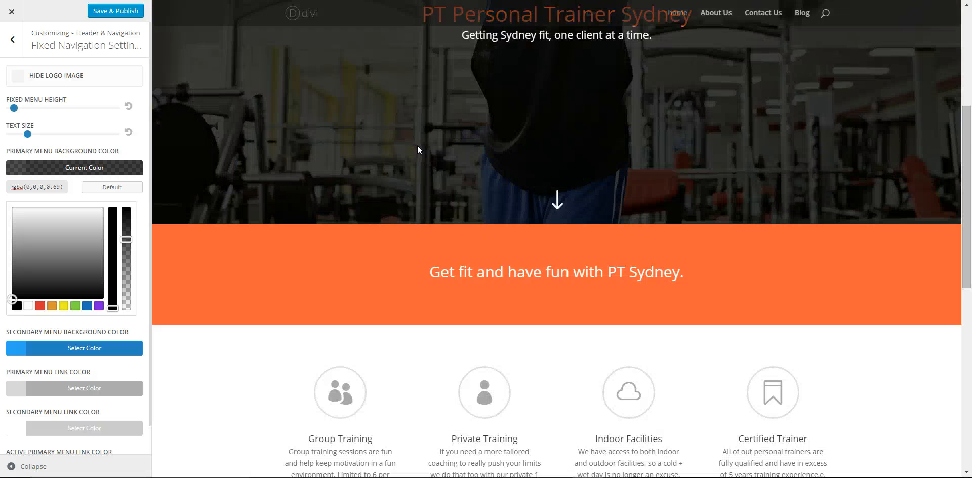
scroll(417, 145, down, 1)
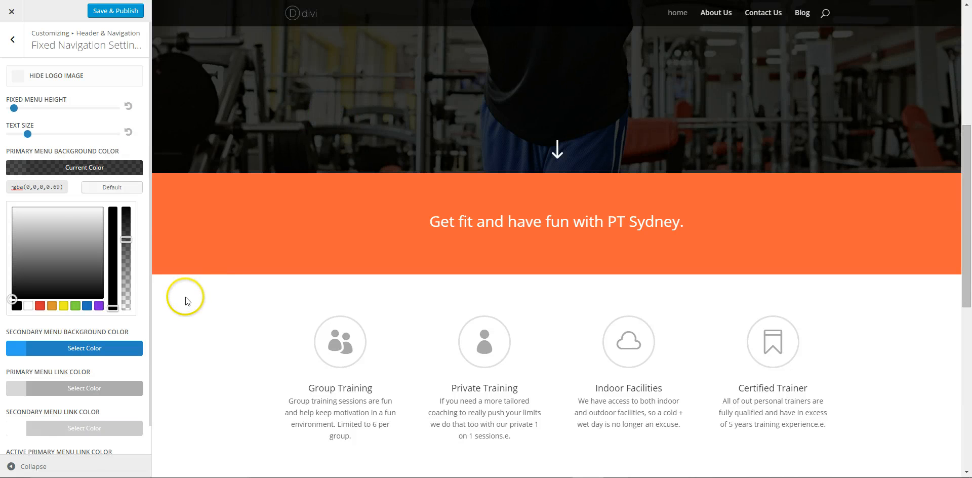
- Set the fixed navigation's active primary menu link color to the orange from the notes document, #ff613a
scroll(61, 314, down, 1)
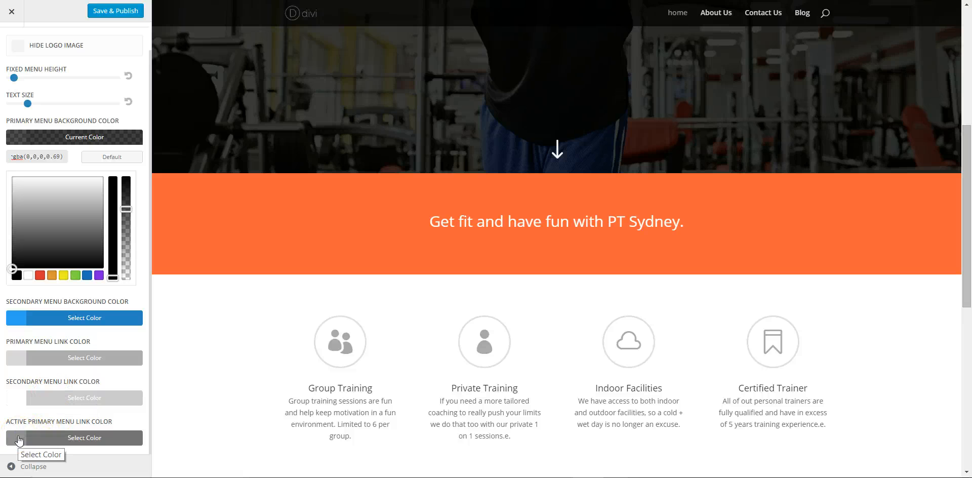
key(alt+Tab)
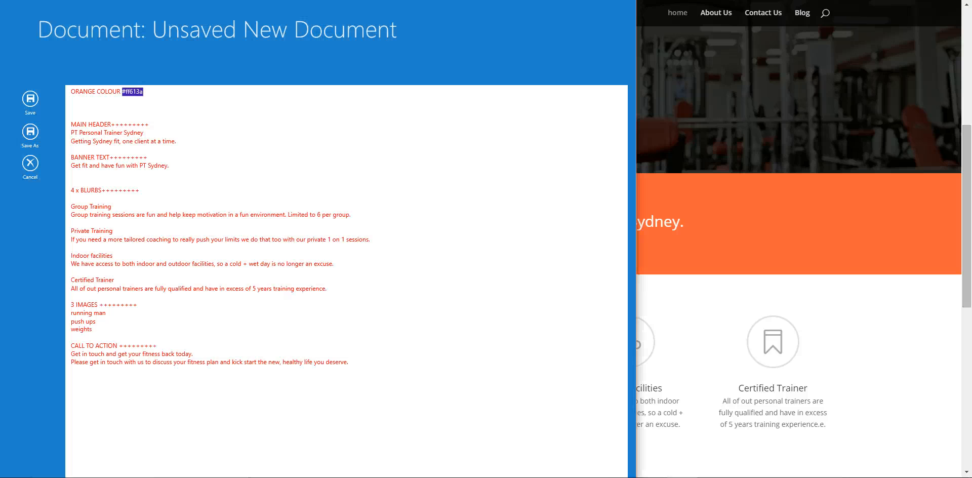
click(752, 244)
click(17, 437)
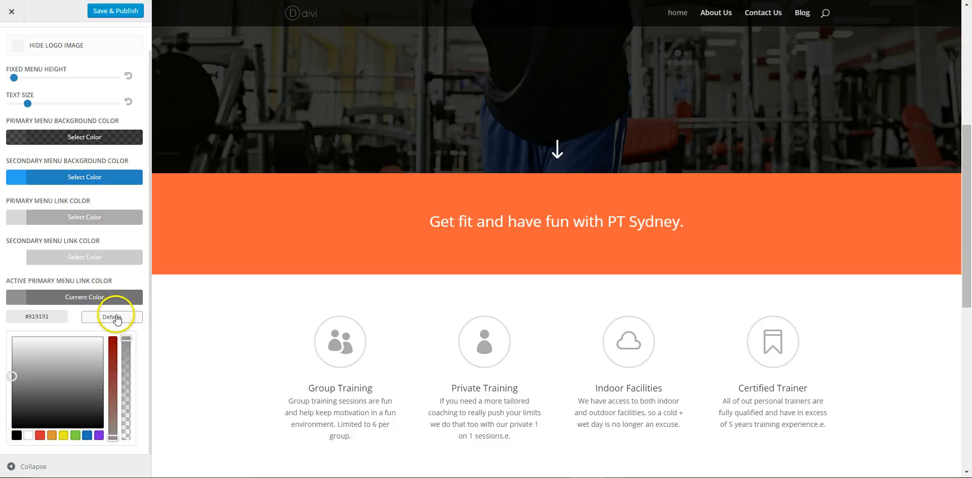
drag(61, 318, 11, 323)
text(#ff613a)
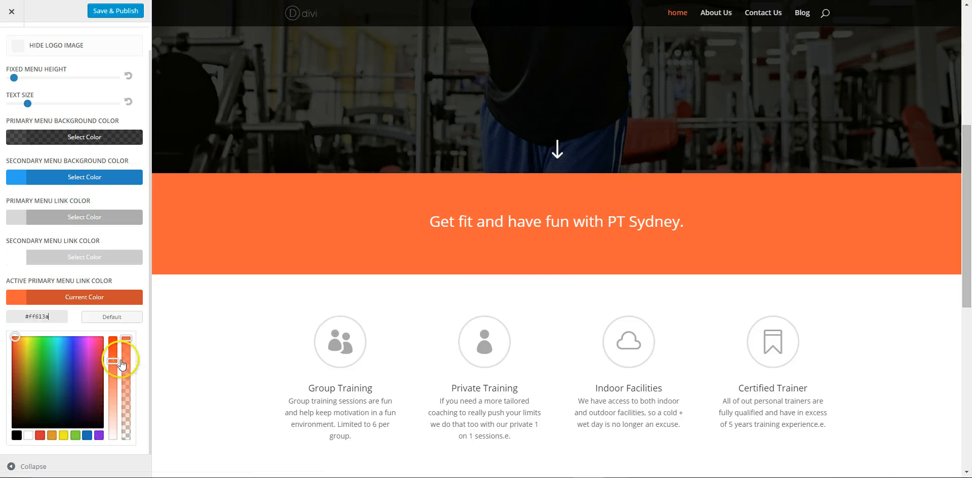
- Save and publish the customizations, close the customizer, and review the navigation bar along the live home page
click(115, 10)
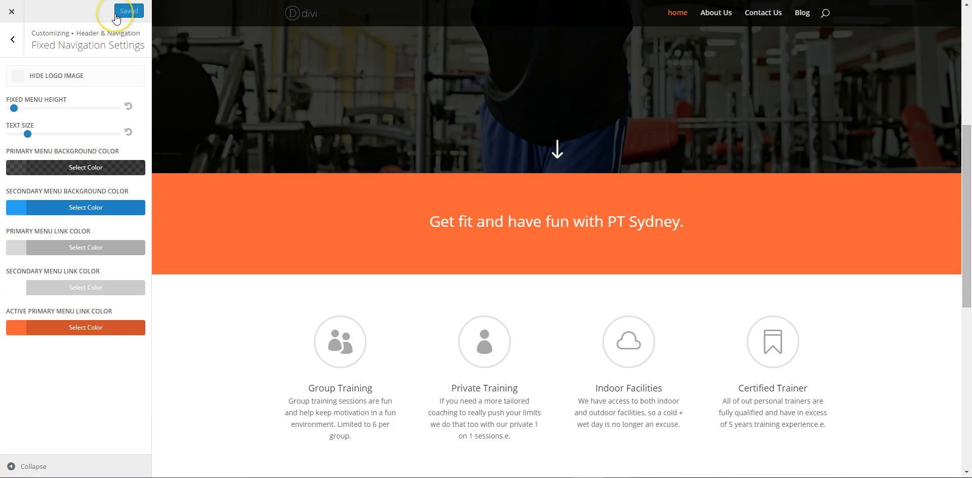
click(12, 11)
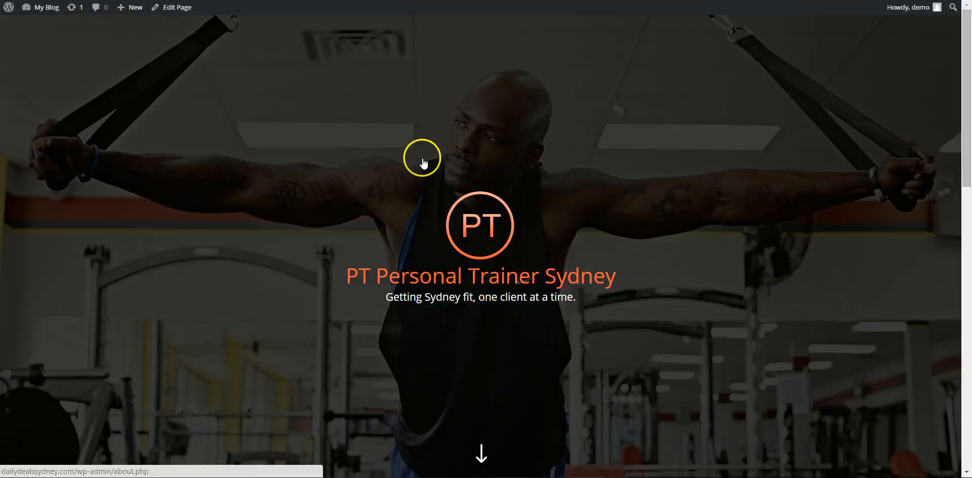
scroll(652, 134, down, 10)
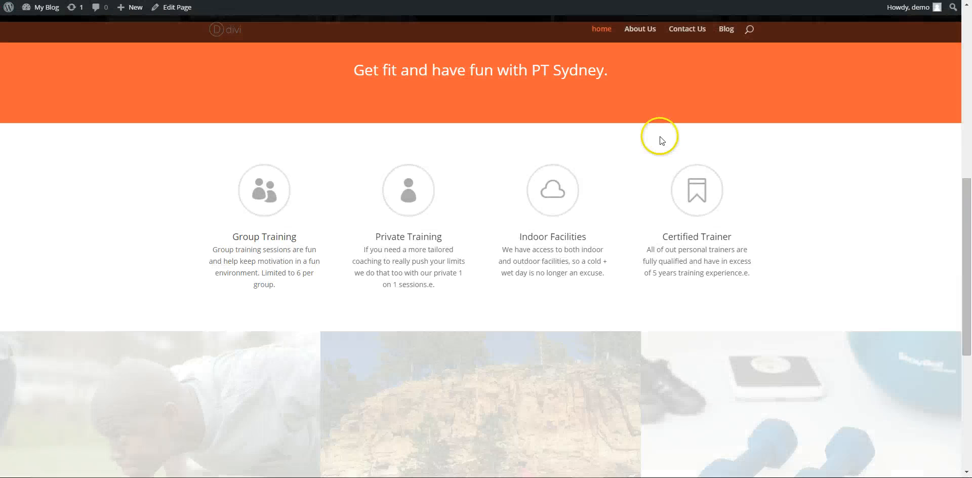
scroll(661, 146, down, 1)
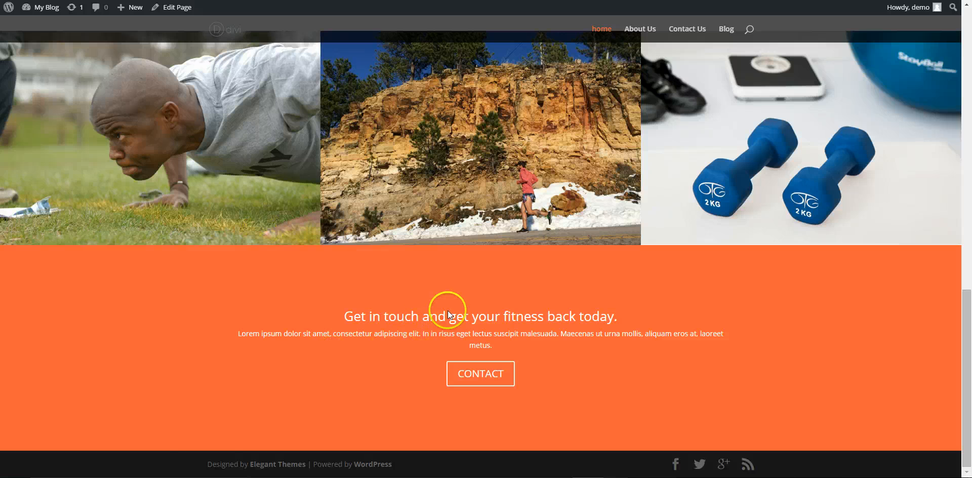
scroll(448, 307, up, 15)
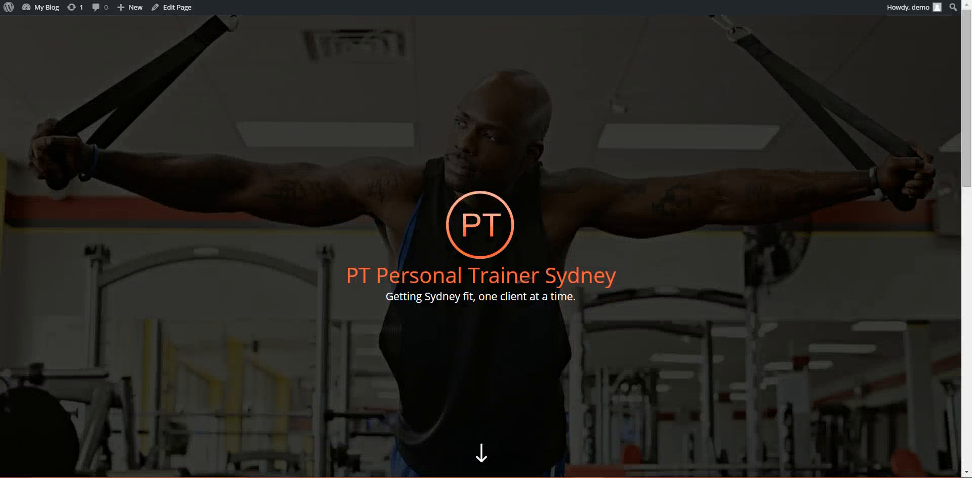